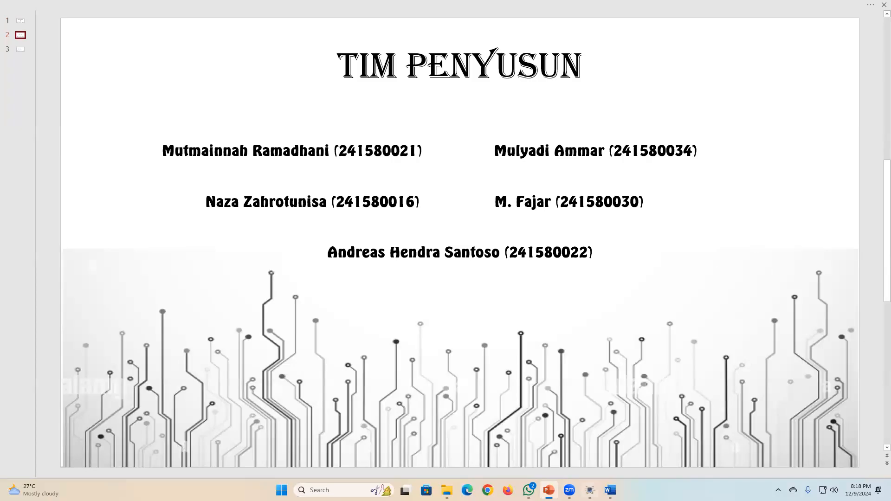
# Switch to Proteus and add the AND_2 and AND_3 gates from the device library to the project's device list
pyautogui.click(590, 490)
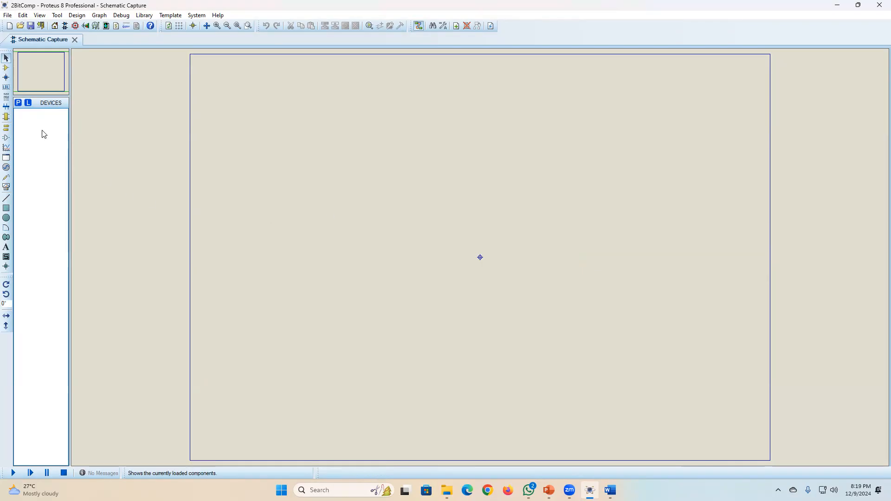
pyautogui.click(19, 104)
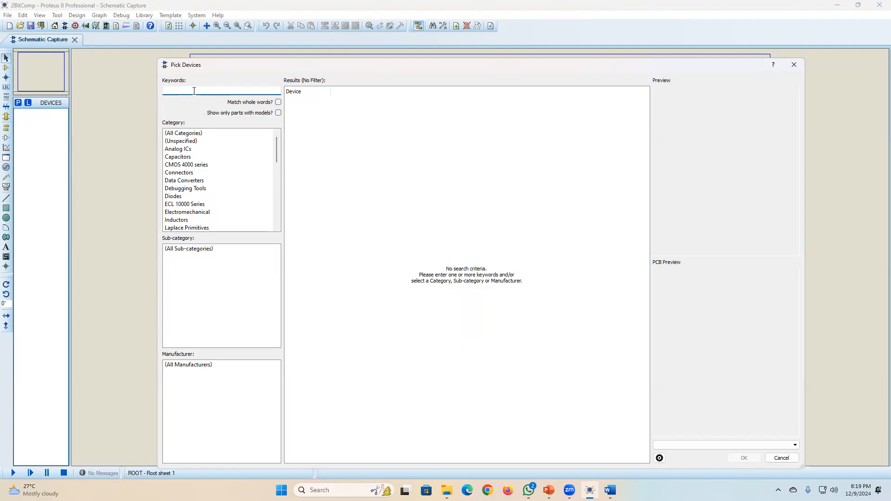
pyautogui.write('ND_')
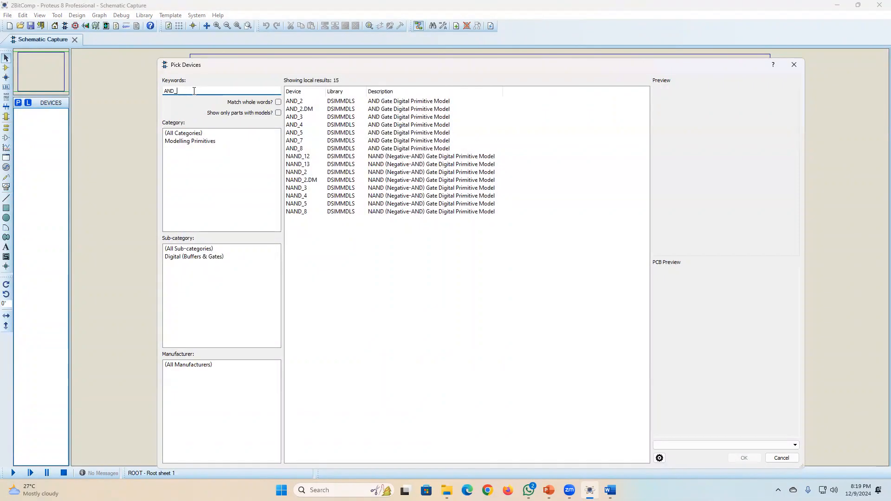
pyautogui.doubleClick(293, 101)
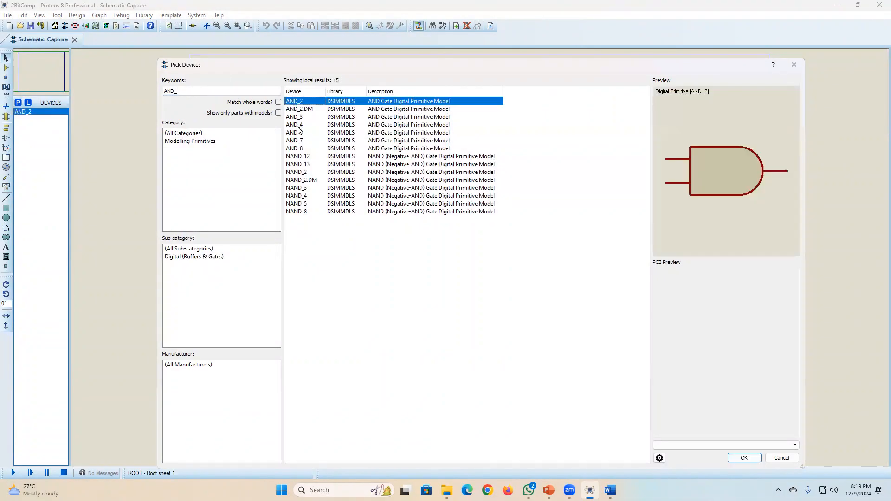
pyautogui.doubleClick(297, 118)
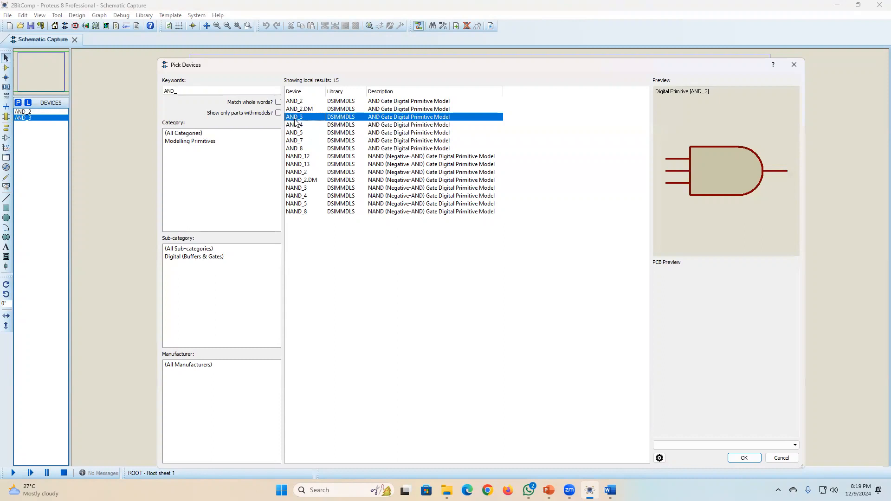
# Find the simple two-input XOR gate and the 4077 quad XNOR gate, and add both to the device list
pyautogui.doubleClick(241, 91)
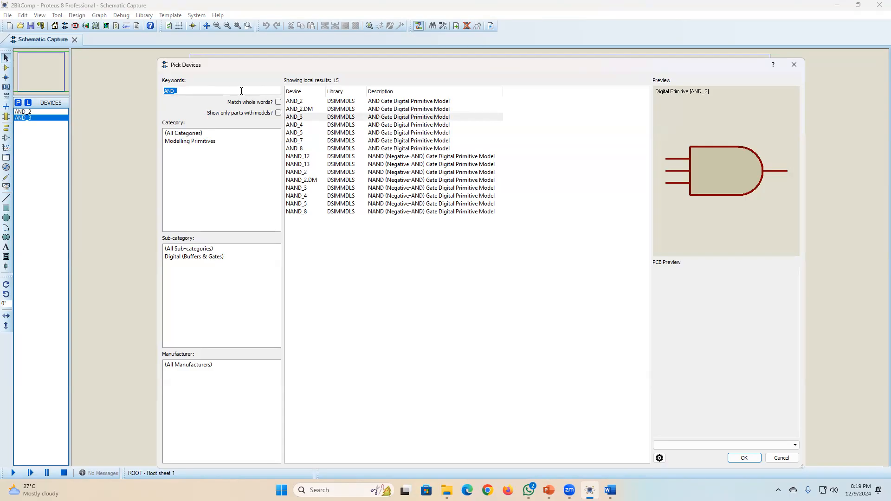
pyautogui.write('x')
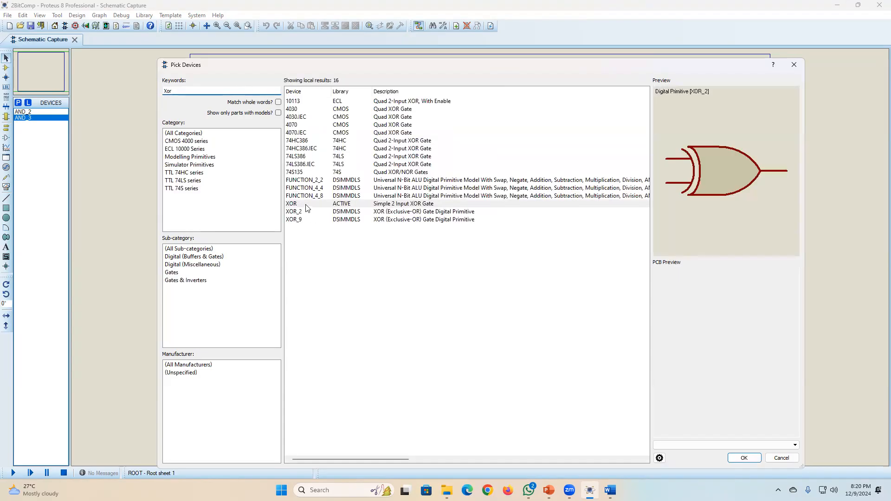
pyautogui.doubleClick(306, 205)
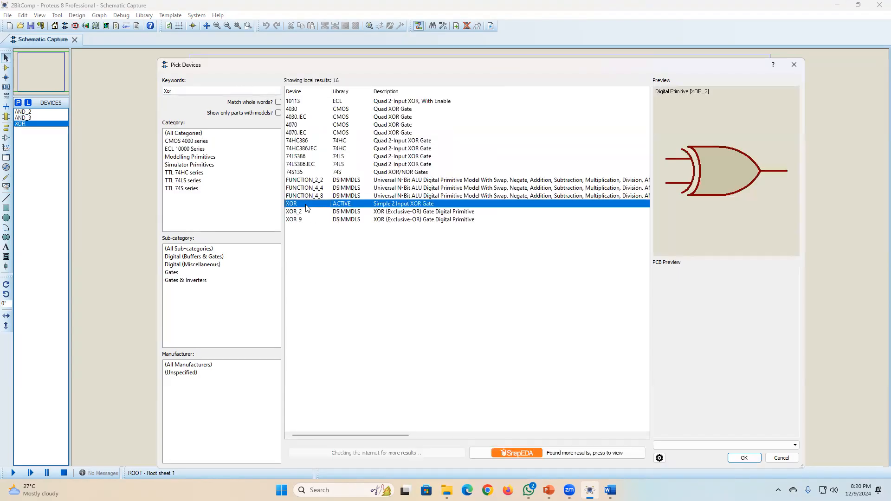
pyautogui.doubleClick(202, 94)
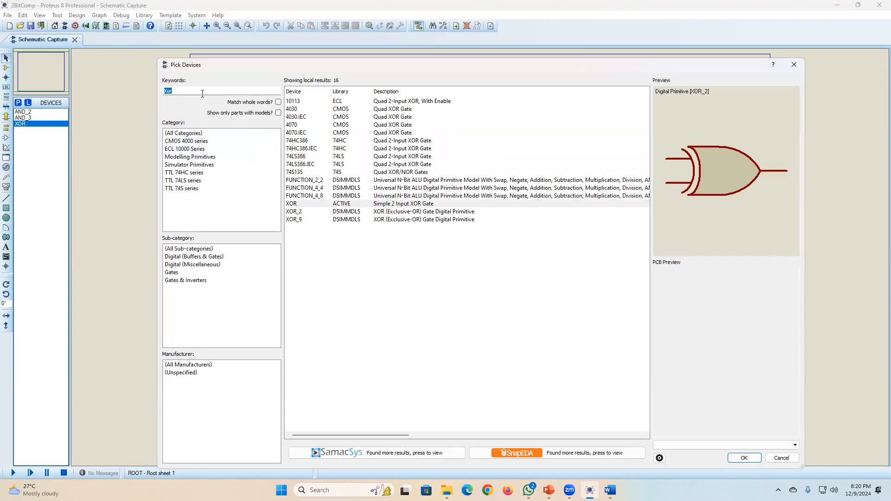
pyautogui.write('XNOR')
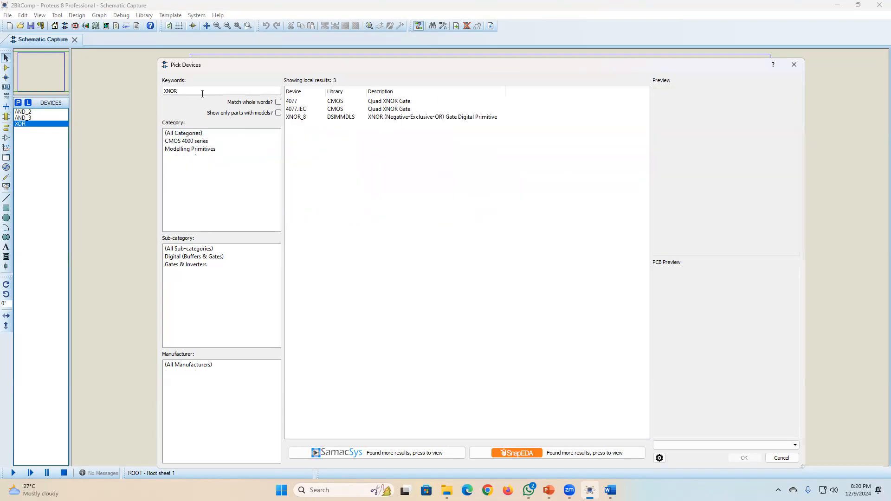
pyautogui.click(298, 102)
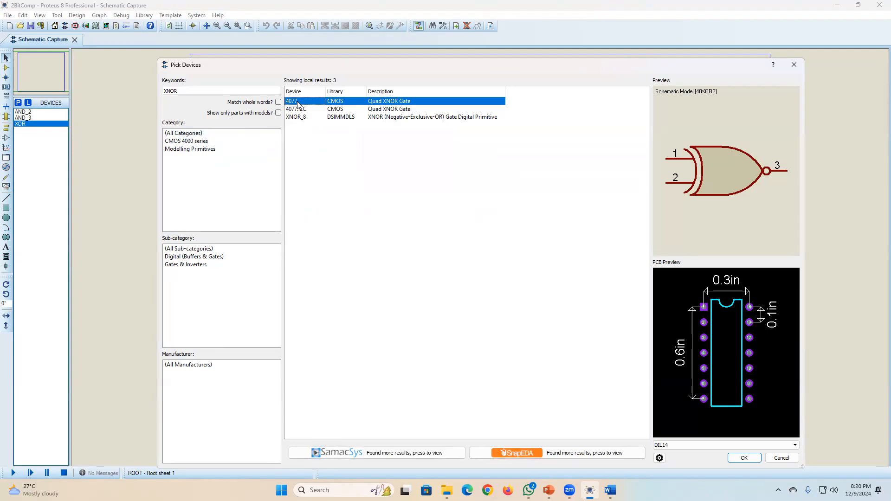
pyautogui.doubleClick(298, 102)
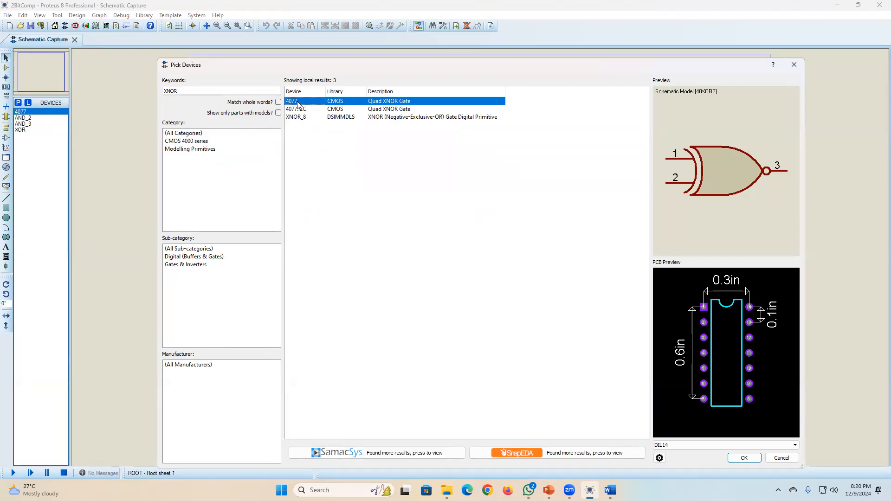
# Search the device library for NOT and add the simple digital inverter to the device list
pyautogui.click(222, 88)
pyautogui.doubleClick(222, 88)
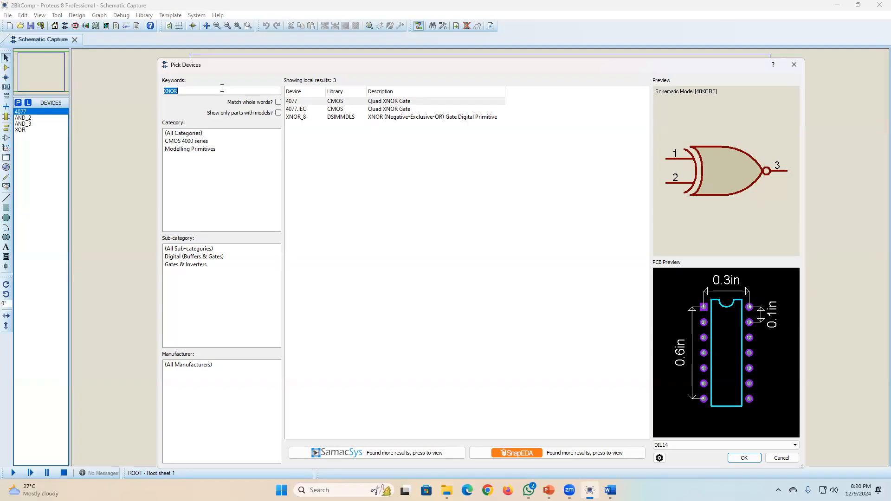
pyautogui.write('NOT')
pyautogui.doubleClick(326, 164)
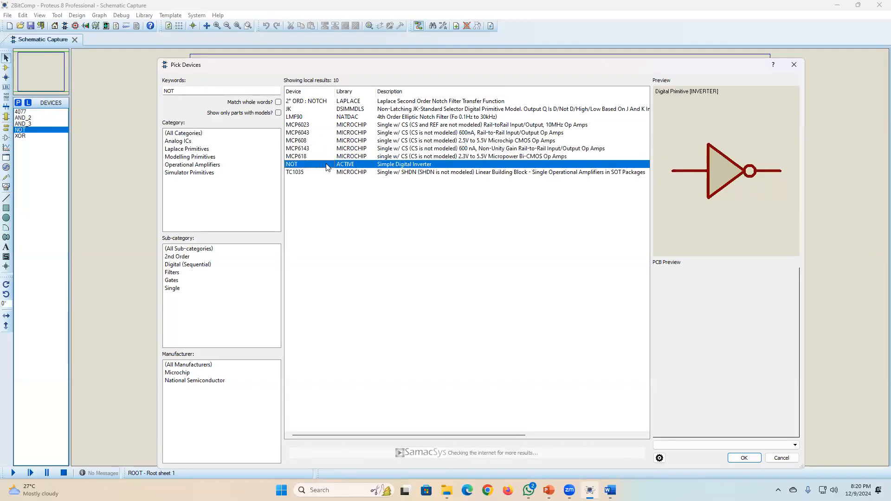
# Search the library for LED- and add LED-GREEN, LED-RED and LED-YELLOW to the device list
pyautogui.doubleClick(216, 91)
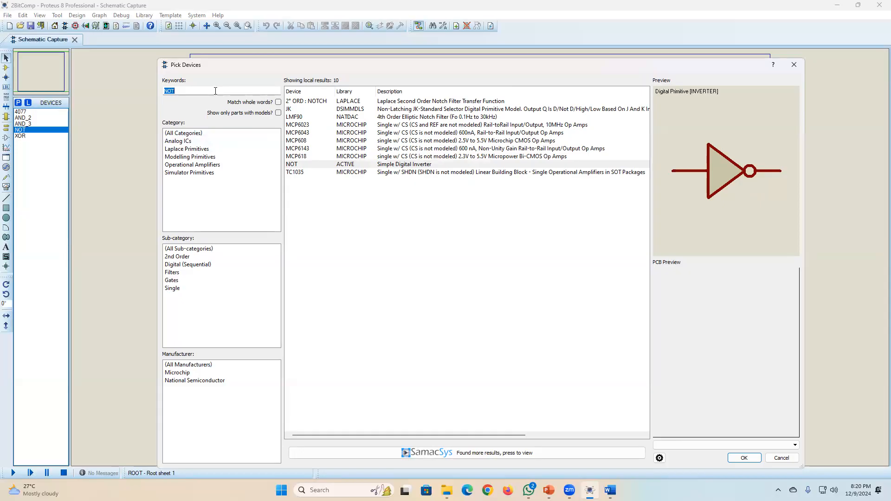
pyautogui.write('LED-')
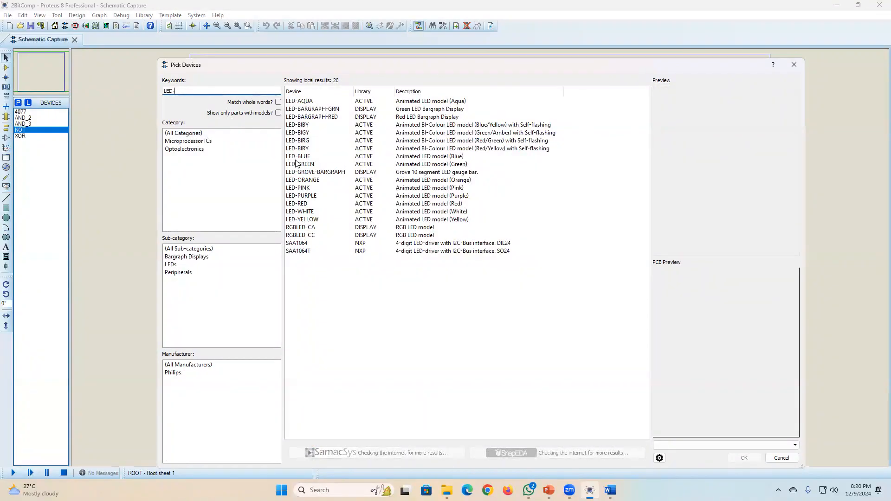
pyautogui.doubleClick(298, 166)
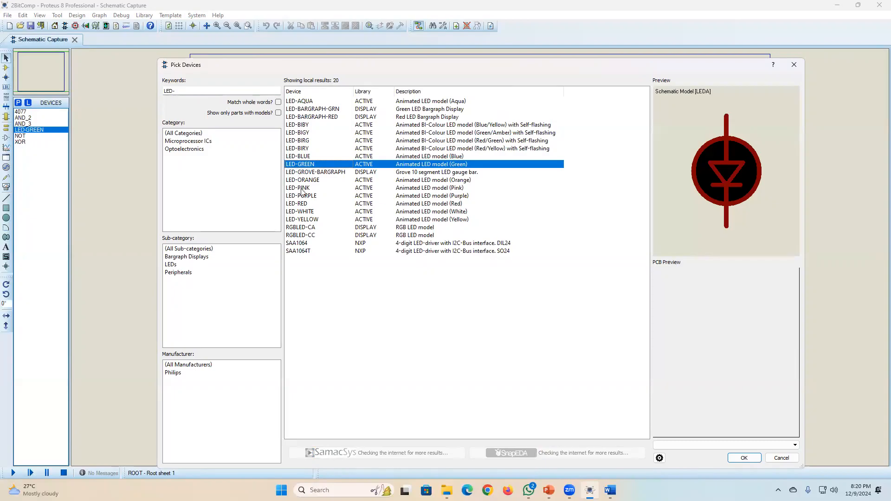
pyautogui.doubleClick(302, 204)
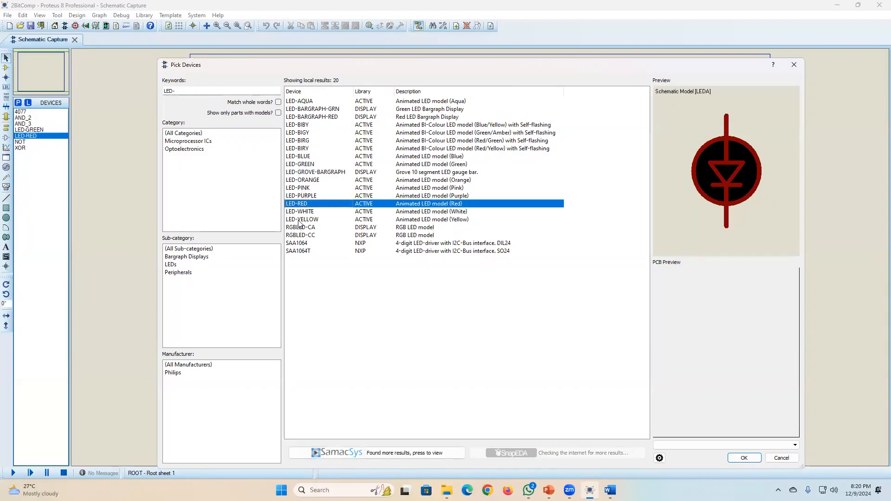
pyautogui.doubleClick(299, 221)
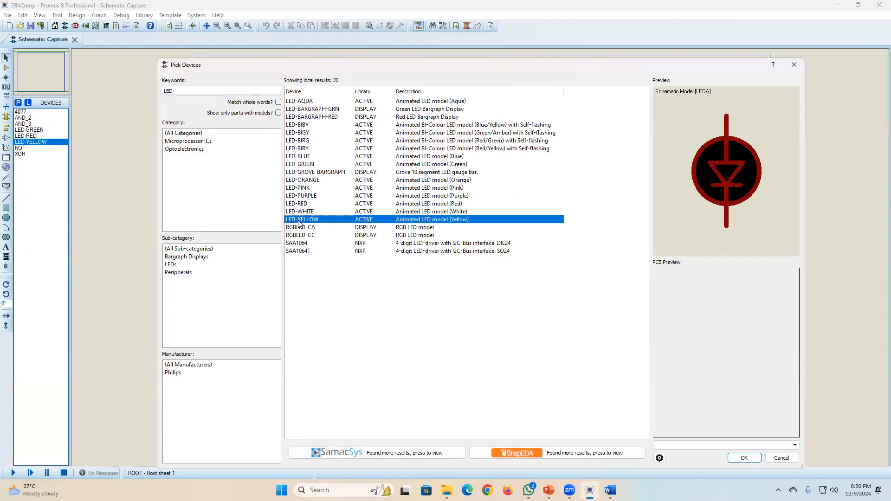
# Search for Logicstate, add the LOGICSTATE source to the device list, and finish picking devices
pyautogui.click(193, 91)
pyautogui.press('BackSpace')
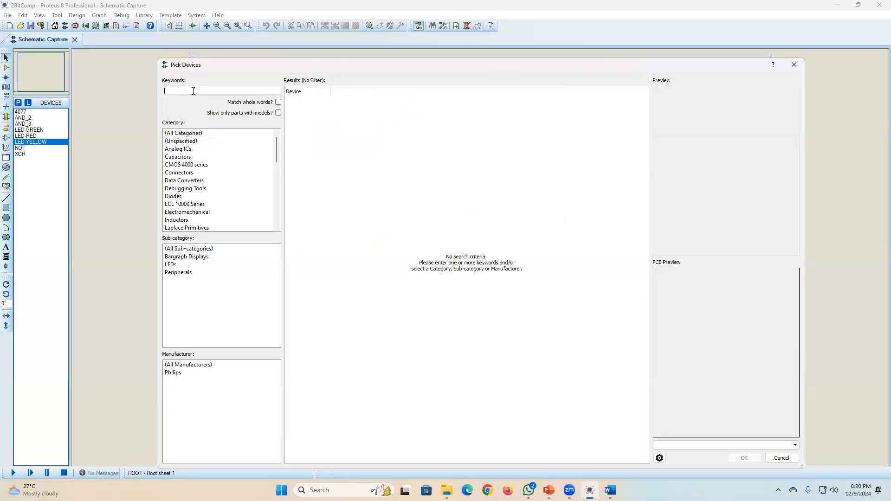
pyautogui.write('Logicstate')
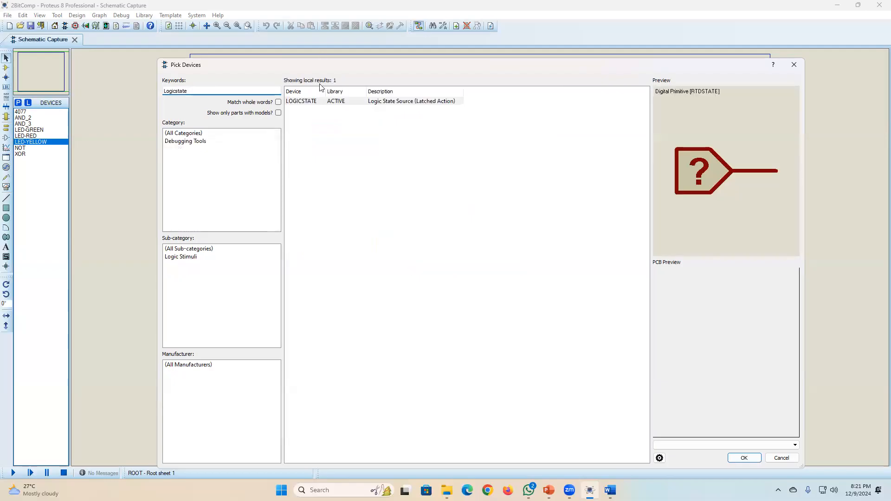
pyautogui.doubleClick(316, 101)
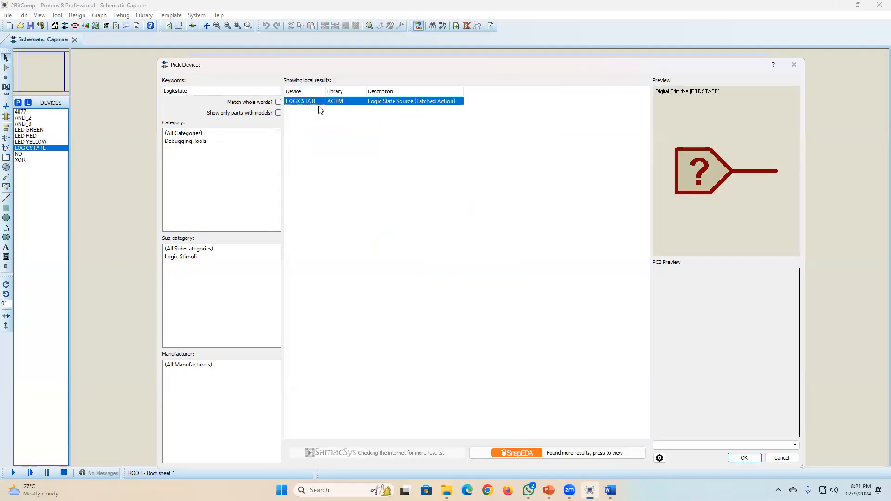
pyautogui.click(745, 458)
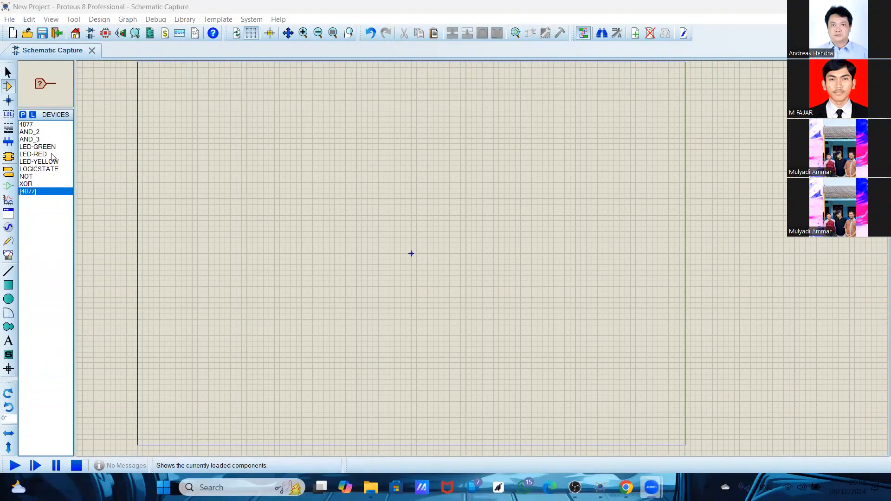
# Place a LOGICSTATE source near the upper-left corner of the sheet and rotate it clockwise so its pin points down
pyautogui.click(51, 170)
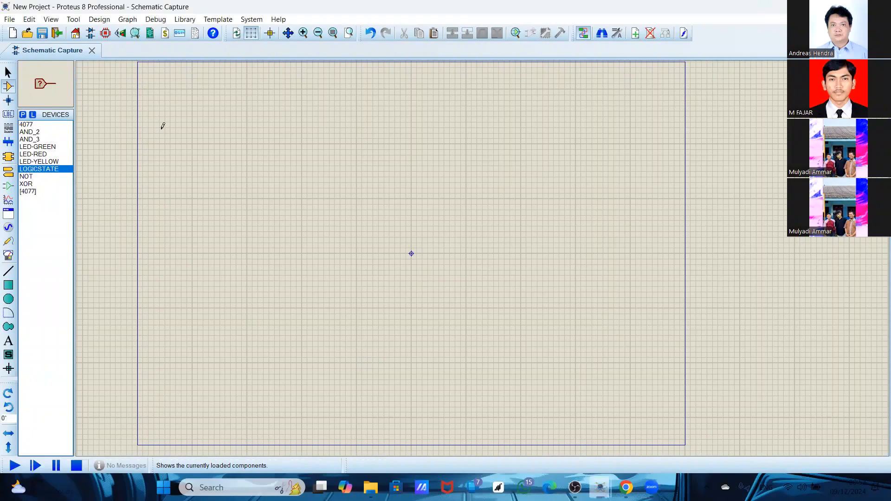
pyautogui.click(196, 121)
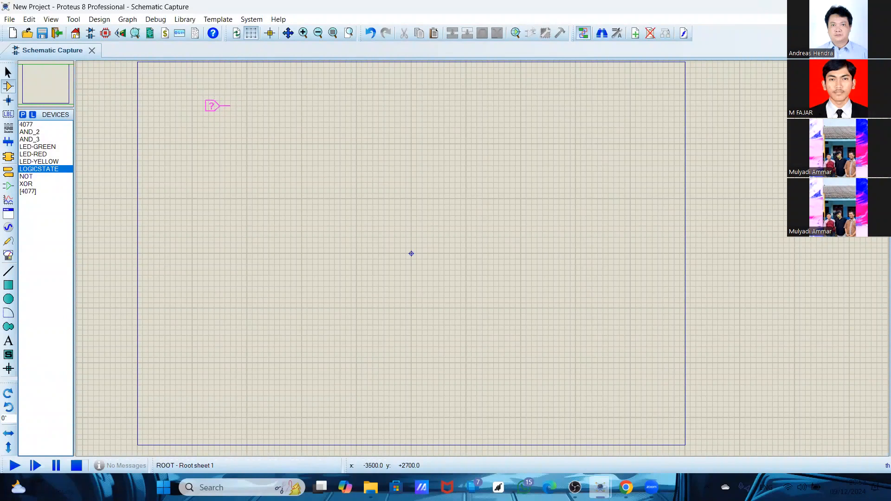
pyautogui.click(210, 110)
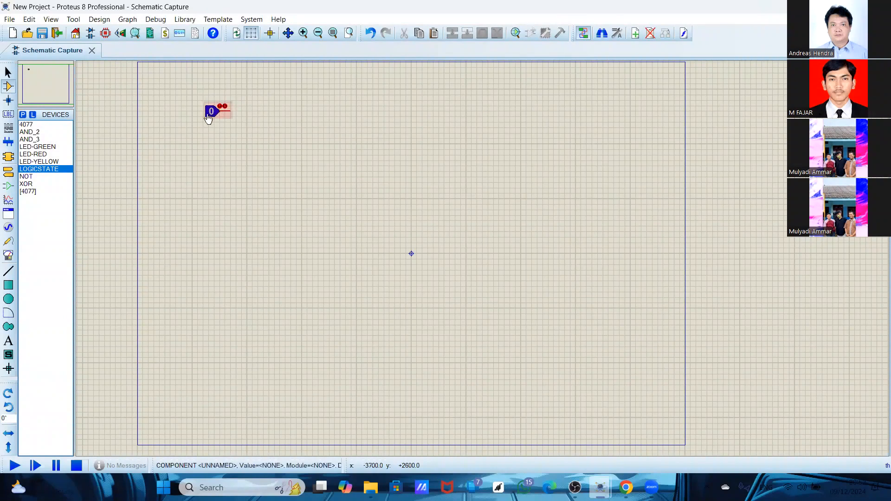
pyautogui.rightClick(213, 112)
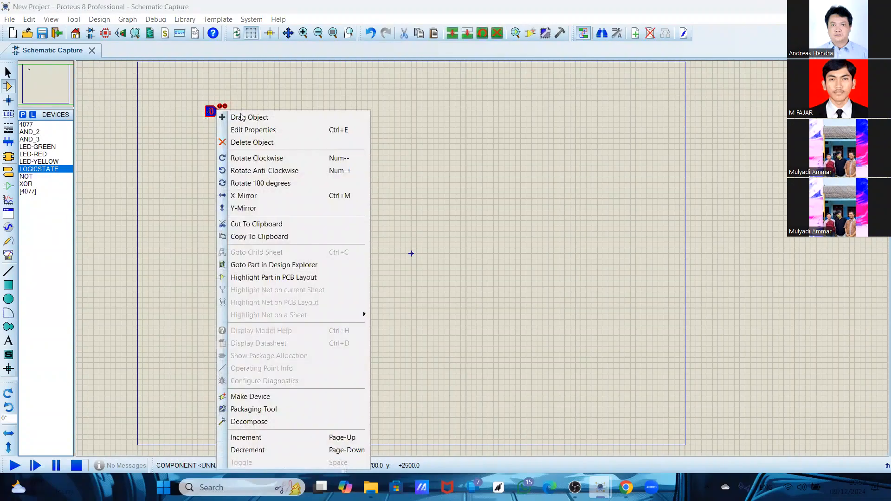
pyautogui.click(261, 158)
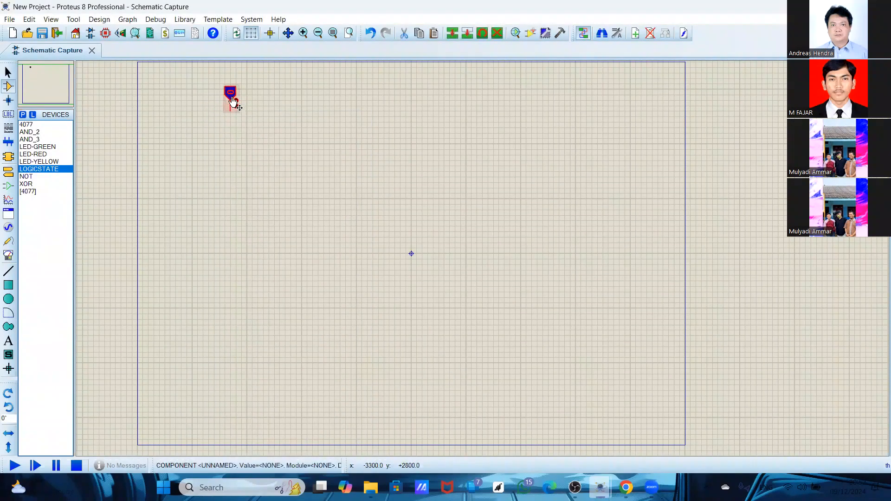
# Copy the LOGICSTATE source and paste three copies beside it, forming an evenly spaced horizontal row of four
pyautogui.rightClick(233, 102)
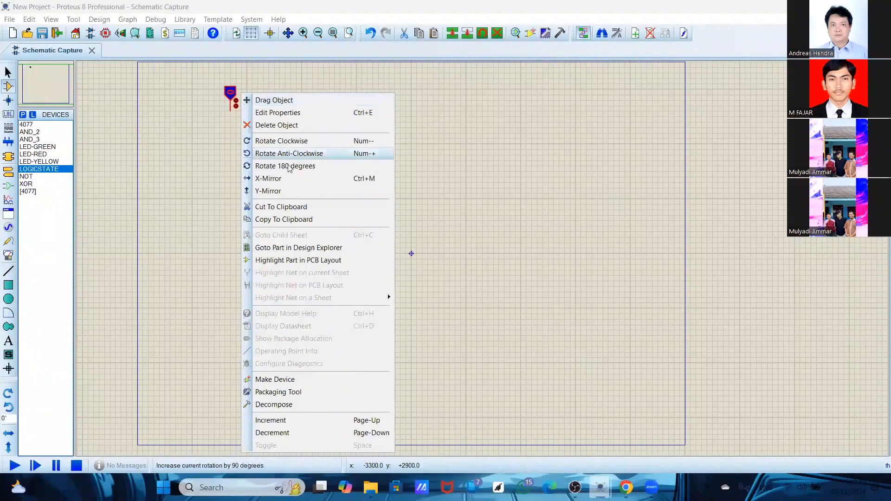
pyautogui.click(300, 220)
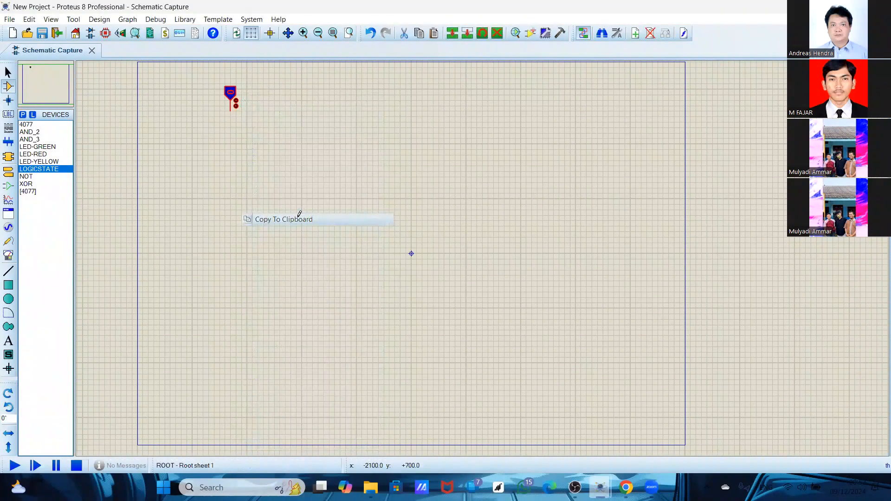
pyautogui.rightClick(253, 94)
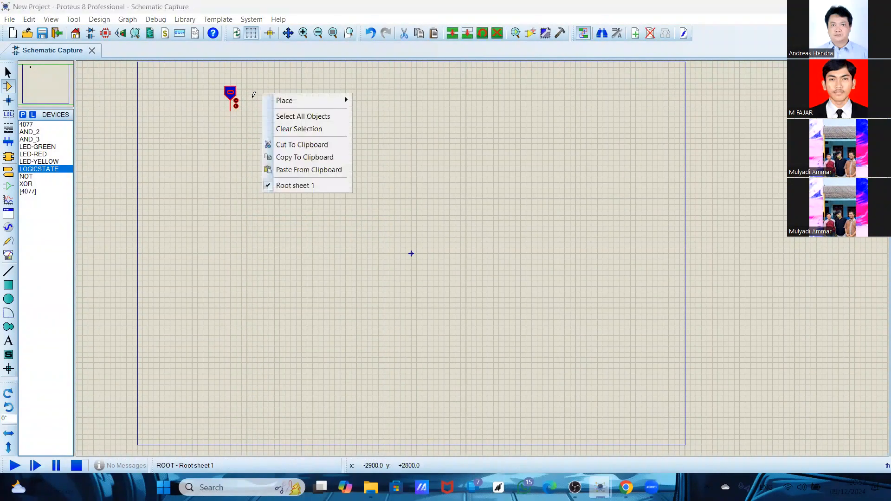
pyautogui.click(293, 171)
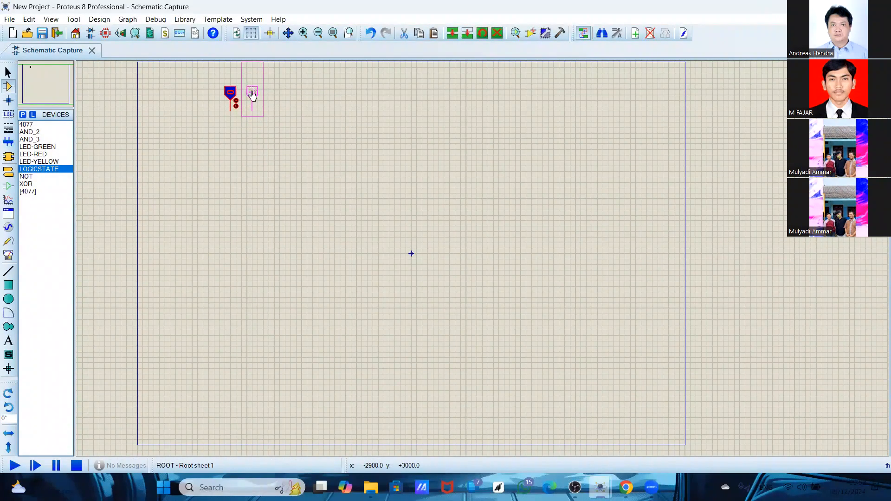
pyautogui.click(251, 91)
pyautogui.rightClick(284, 88)
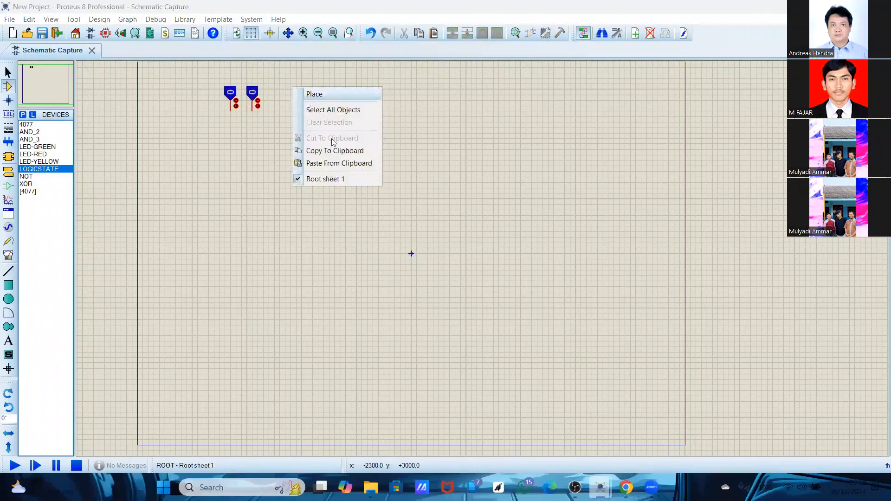
pyautogui.click(333, 163)
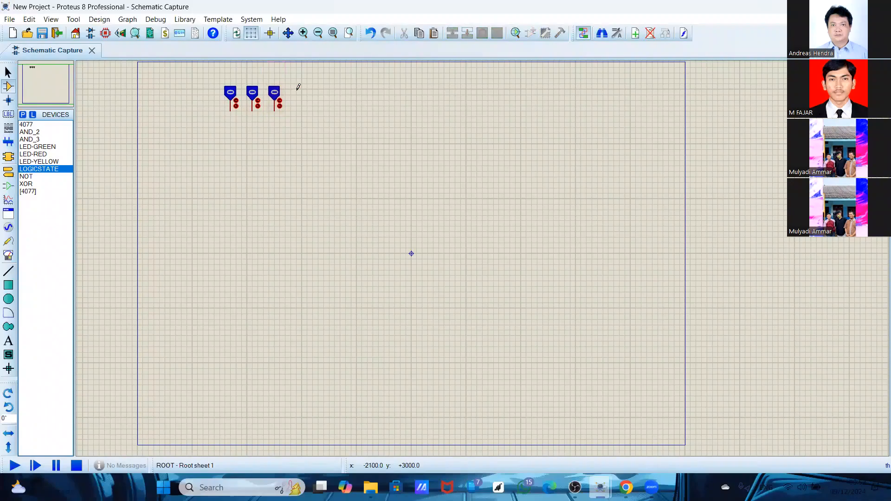
pyautogui.rightClick(298, 87)
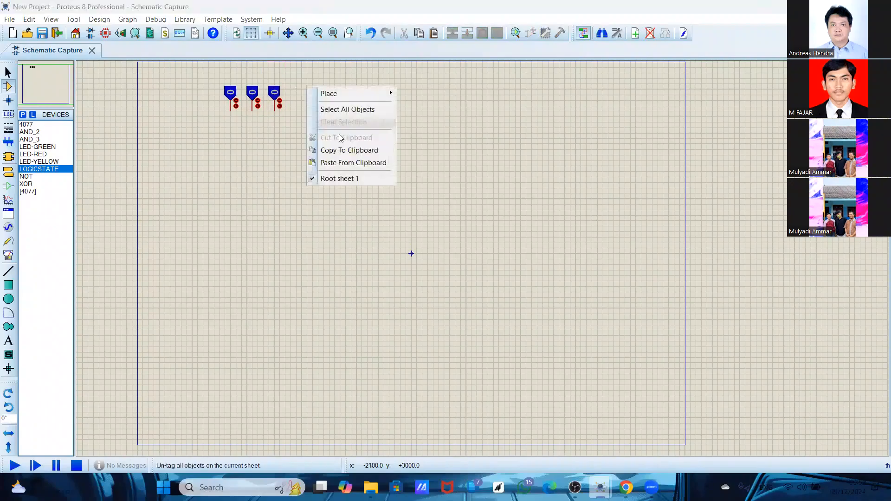
pyautogui.click(345, 163)
pyautogui.click(295, 89)
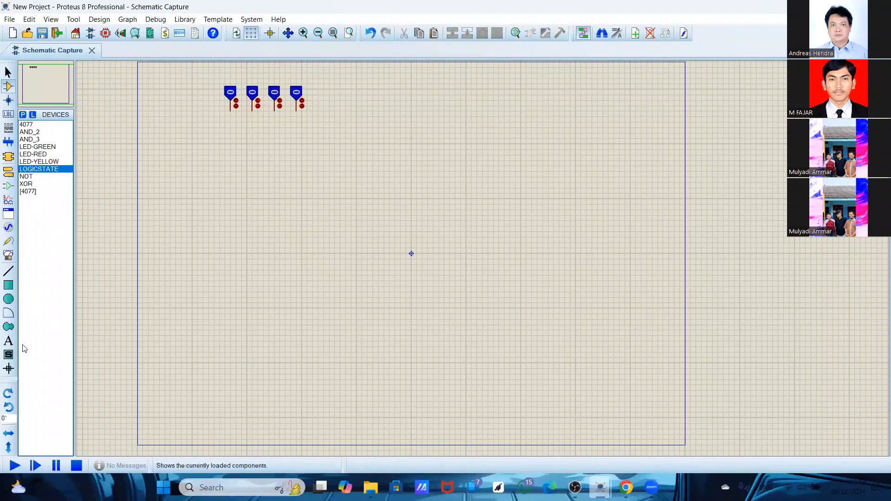
# Add the text label A1 with a 0.2in height and position it above the first LOGICSTATE source
pyautogui.click(9, 342)
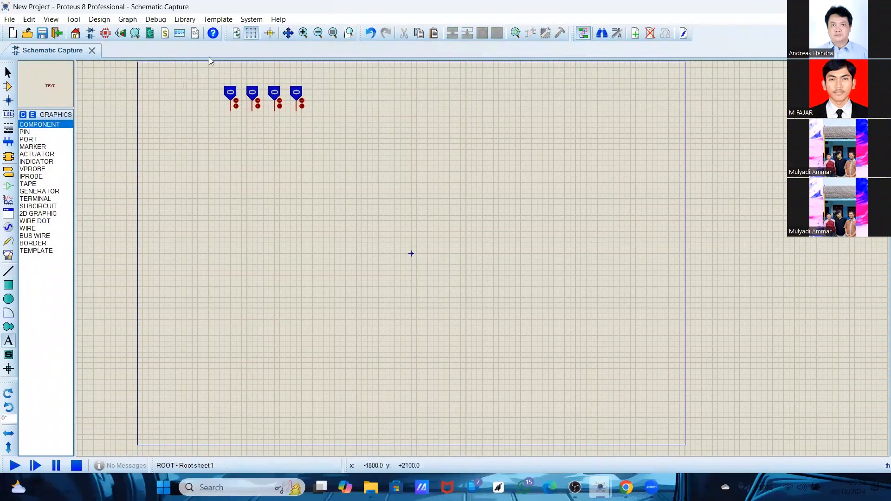
pyautogui.click(274, 108)
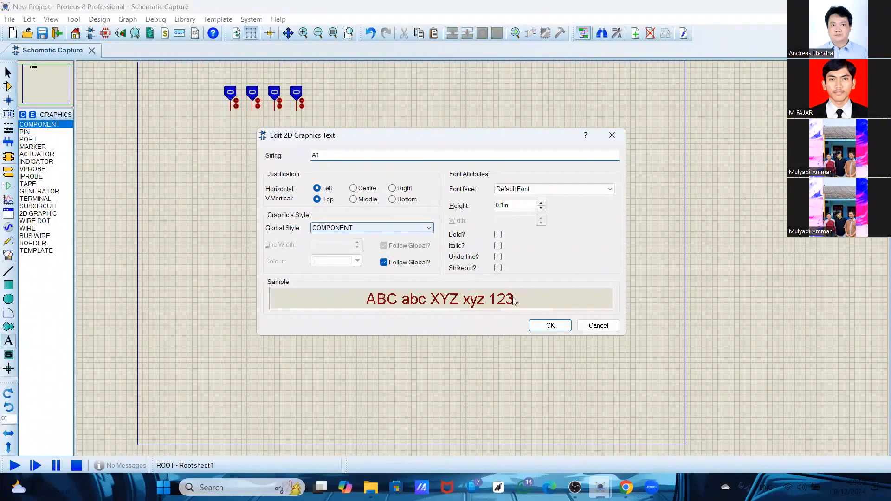
pyautogui.click(503, 208)
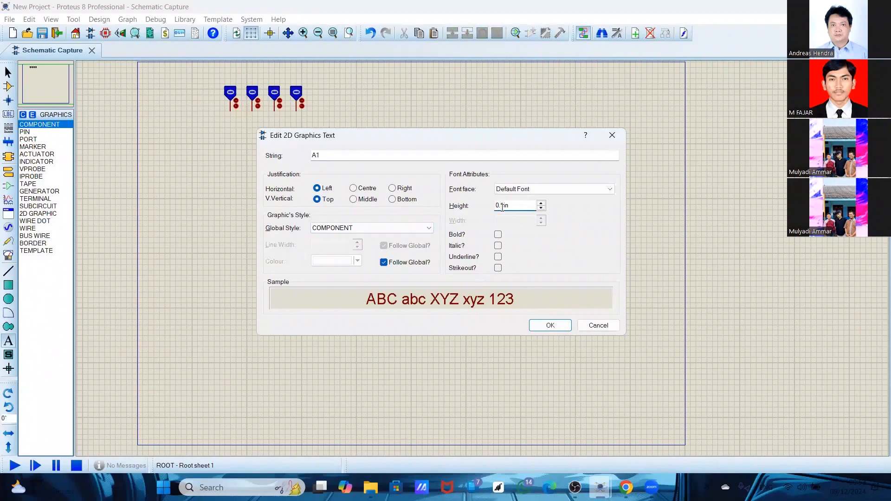
pyautogui.press('BackSpace')
pyautogui.write('2')
pyautogui.click(550, 325)
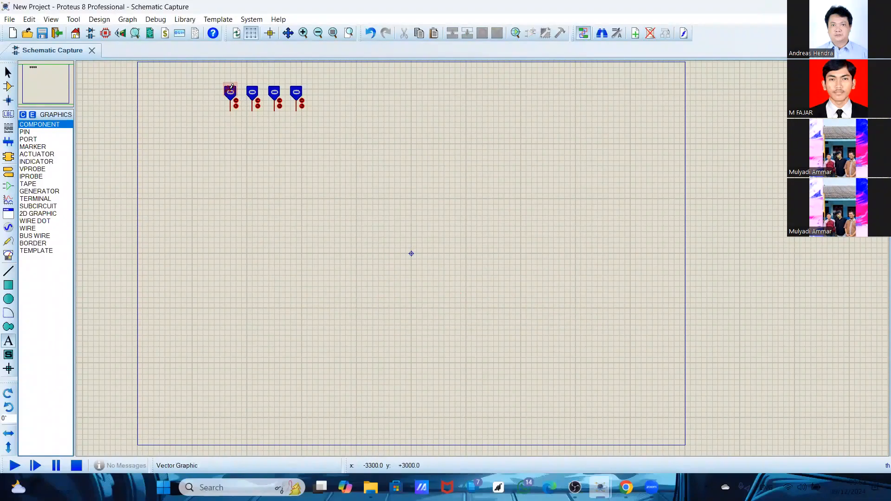
pyautogui.rightClick(231, 86)
pyautogui.press('Escape')
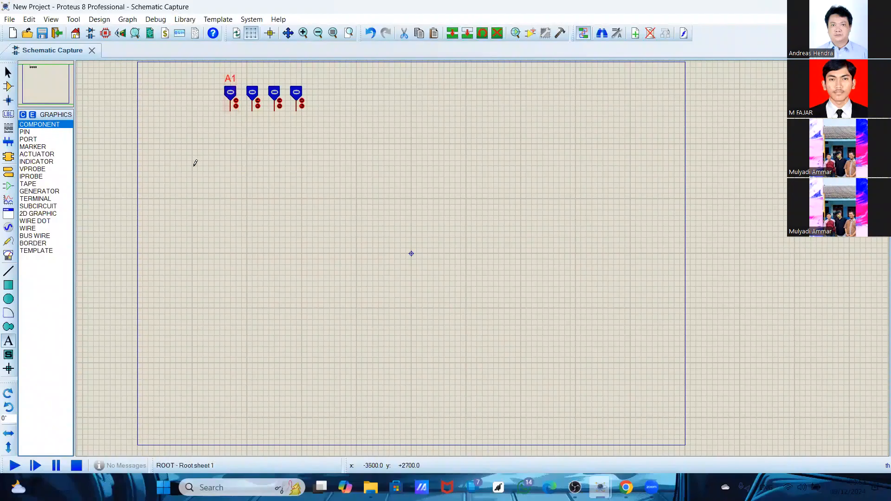
# Add the text label A0 and position it above the second LOGICSTATE source, level with A1
pyautogui.click(250, 76)
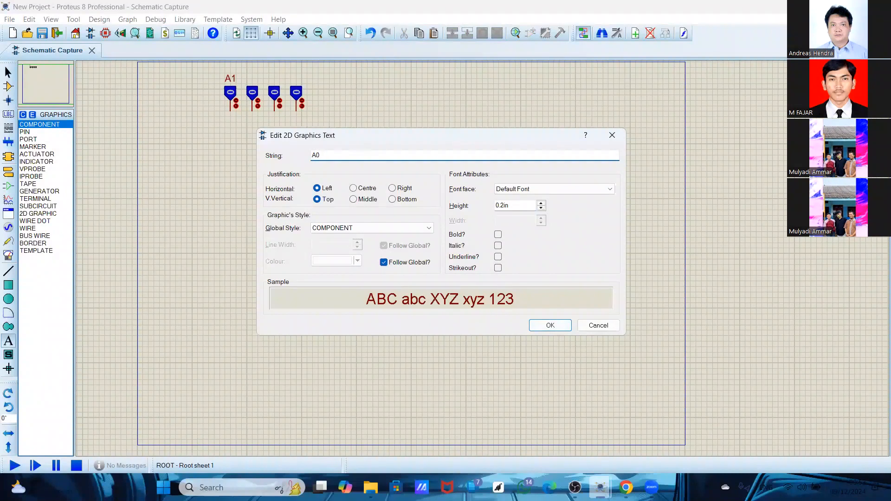
pyautogui.click(549, 322)
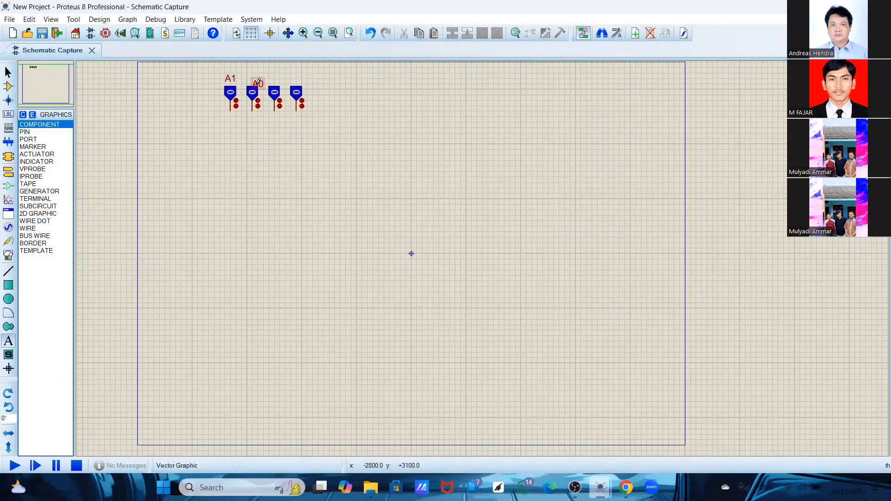
pyautogui.rightClick(259, 81)
pyautogui.click(286, 99)
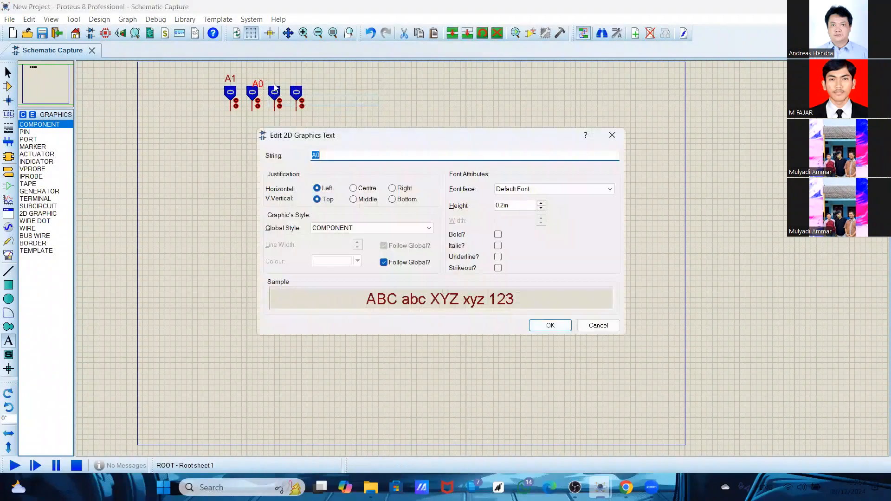
pyautogui.click(612, 135)
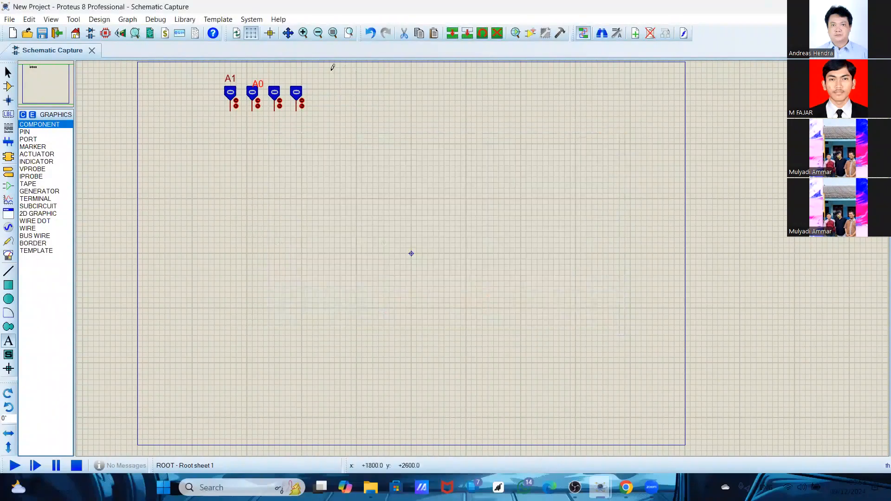
pyautogui.rightClick(261, 81)
pyautogui.click(302, 86)
pyautogui.click(253, 78)
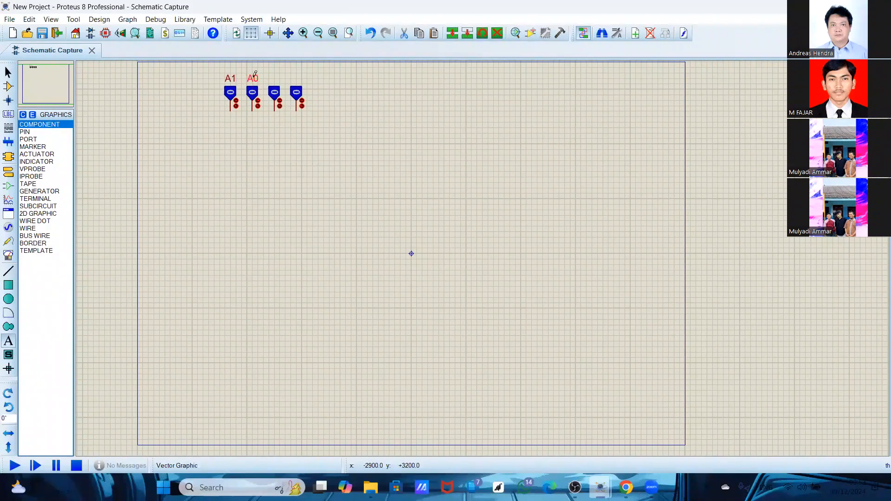
# Add the text label B1 and position it above the third LOGICSTATE source, level with A0
pyautogui.click(279, 85)
pyautogui.write('B1')
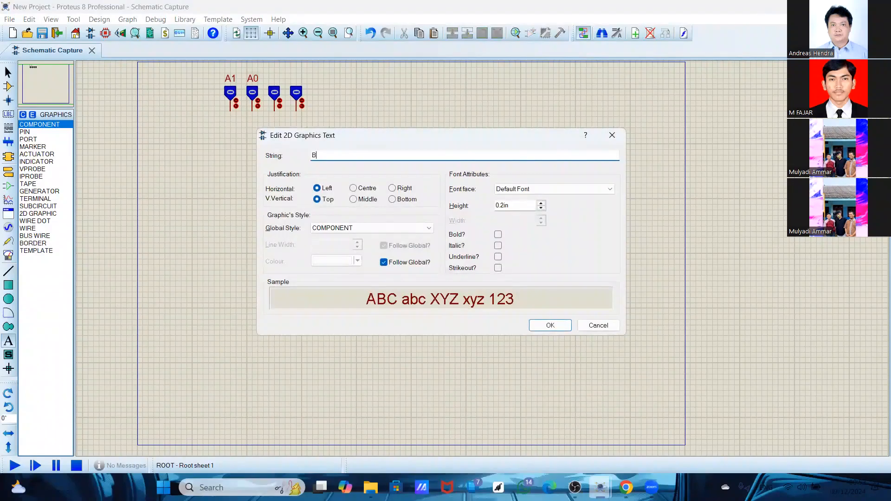
pyautogui.click(551, 325)
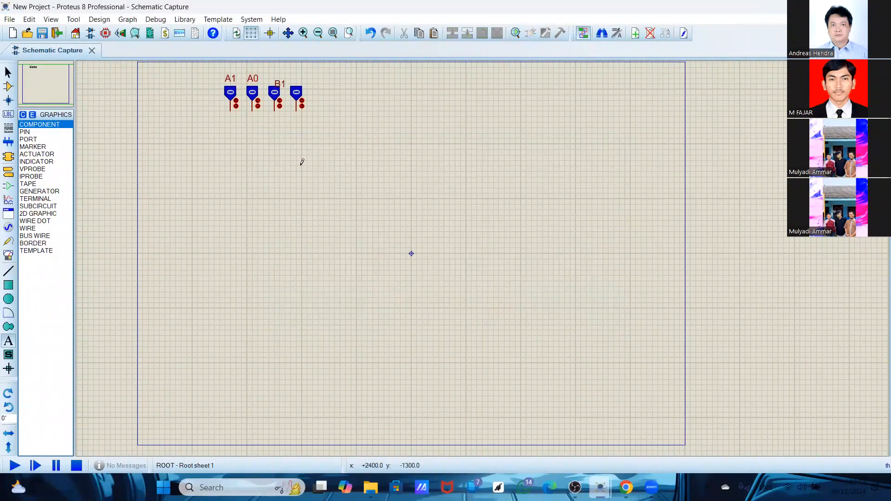
pyautogui.rightClick(281, 84)
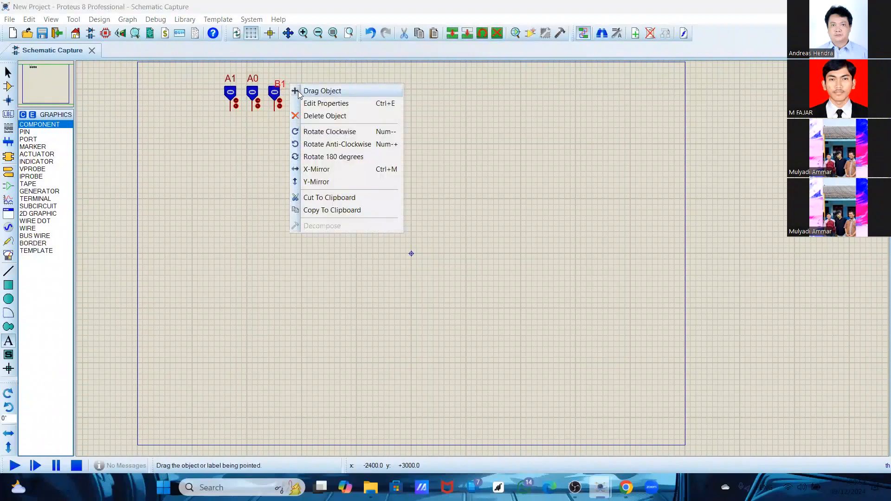
pyautogui.click(322, 91)
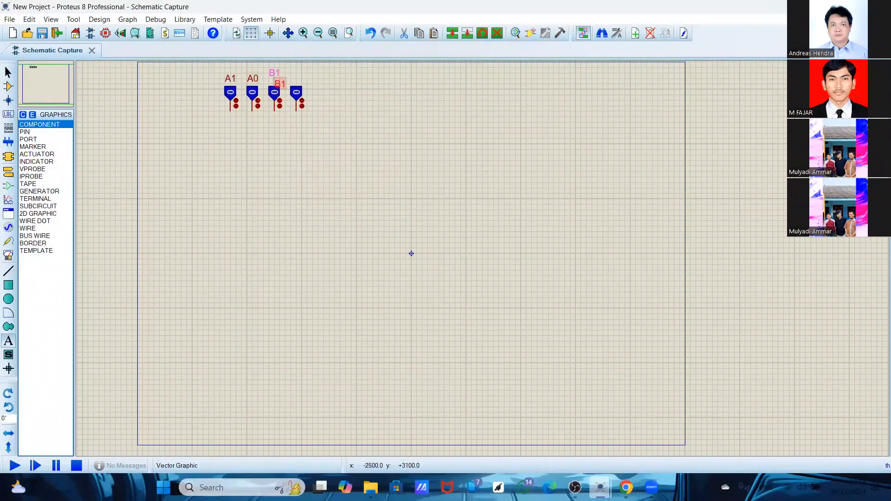
pyautogui.click(293, 77)
pyautogui.click(299, 78)
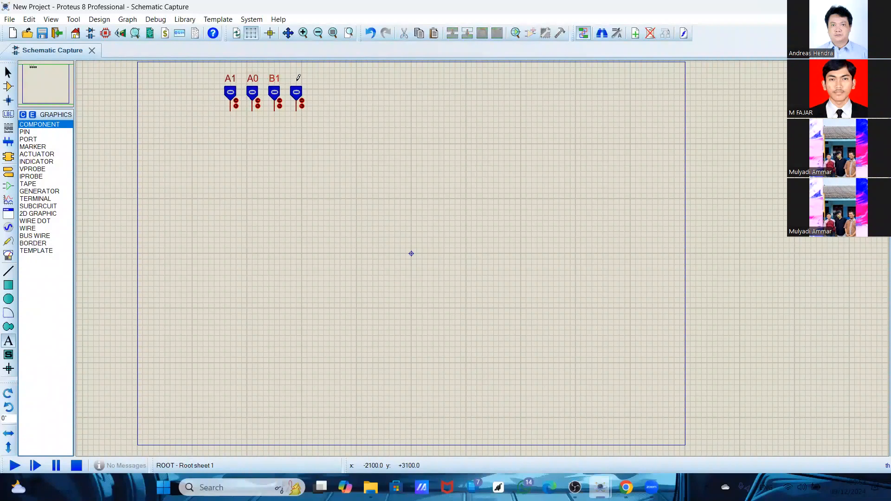
# Add the text label B0 and position it above the fourth LOGICSTATE source, level with B1
pyautogui.click(298, 79)
pyautogui.write('B0')
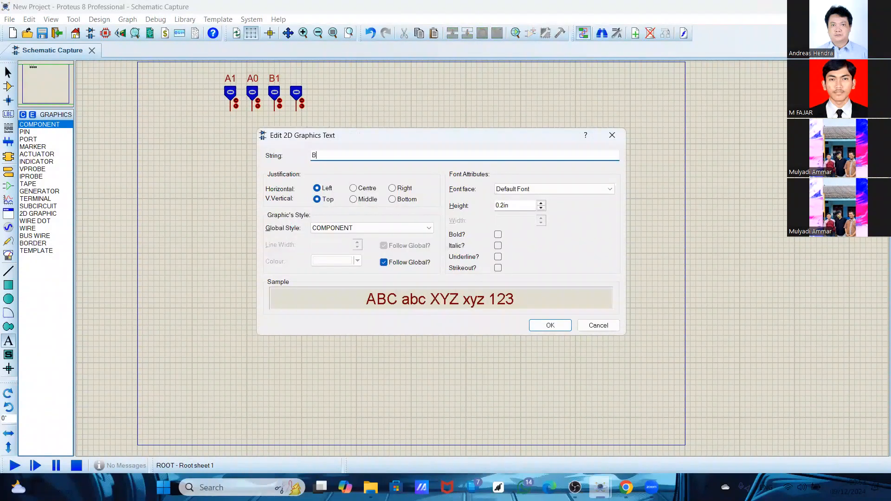
pyautogui.click(550, 325)
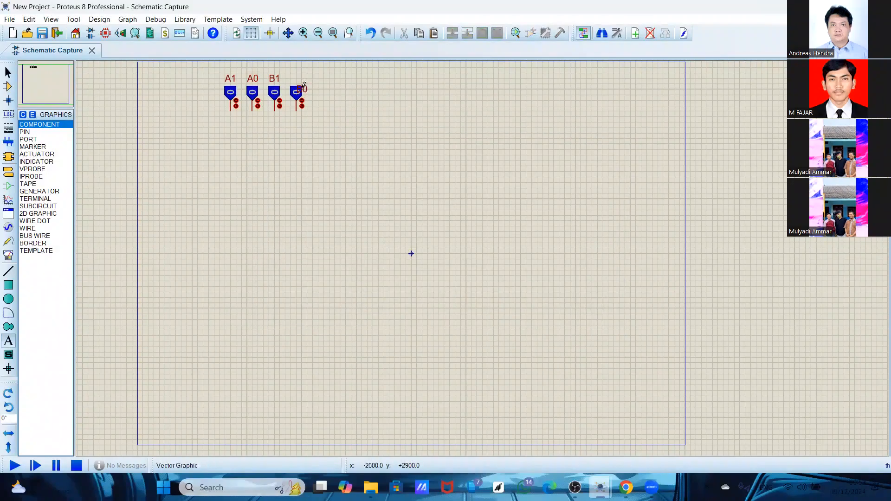
pyautogui.rightClick(304, 85)
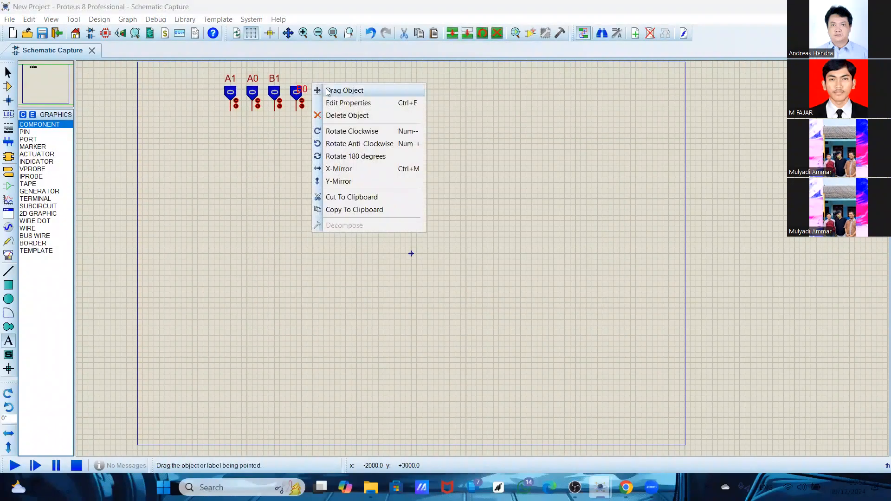
pyautogui.click(411, 253)
pyautogui.click(297, 75)
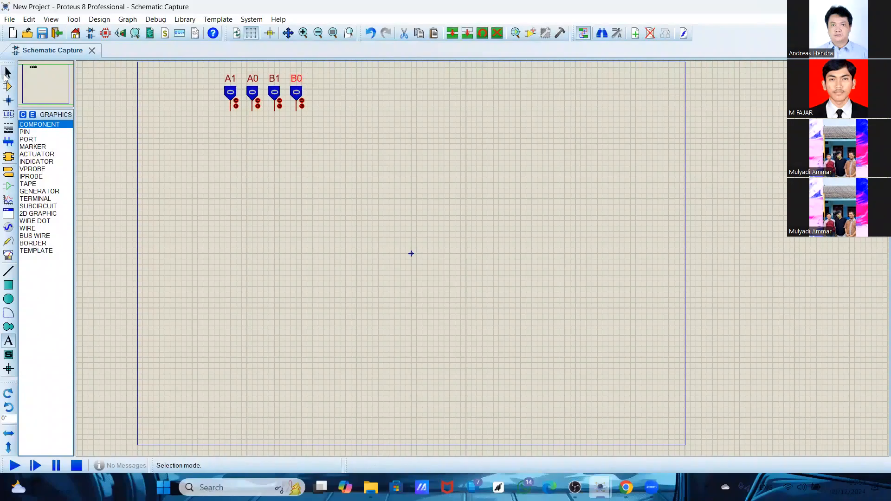
# Place a NOT gate below the A1 and A0 LOGICSTATE sources and rotate it clockwise so its output faces down
pyautogui.click(6, 74)
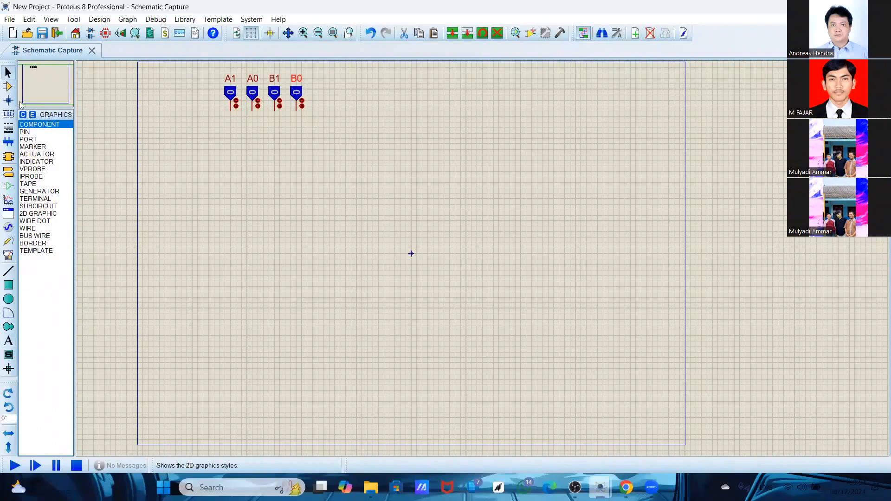
pyautogui.click(9, 87)
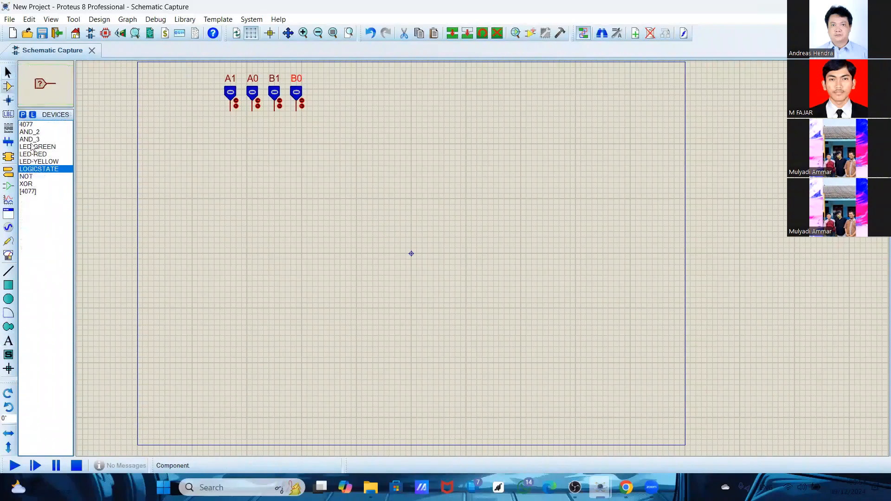
pyautogui.click(41, 177)
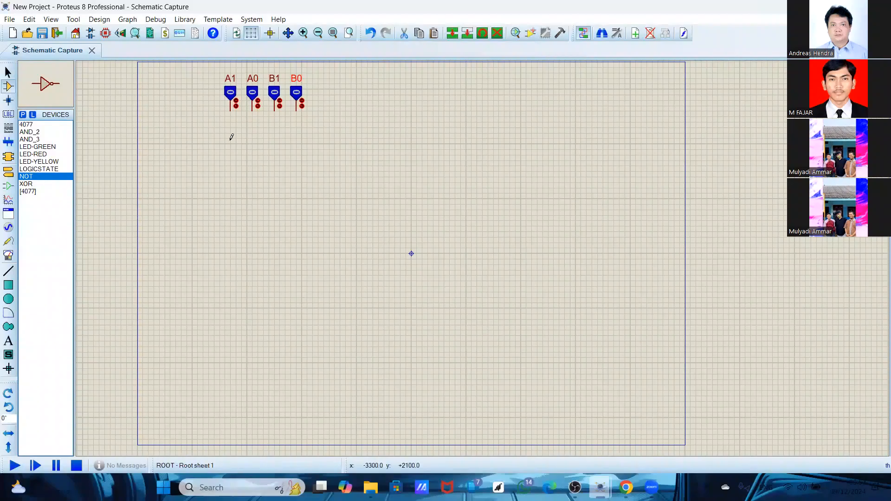
pyautogui.click(243, 120)
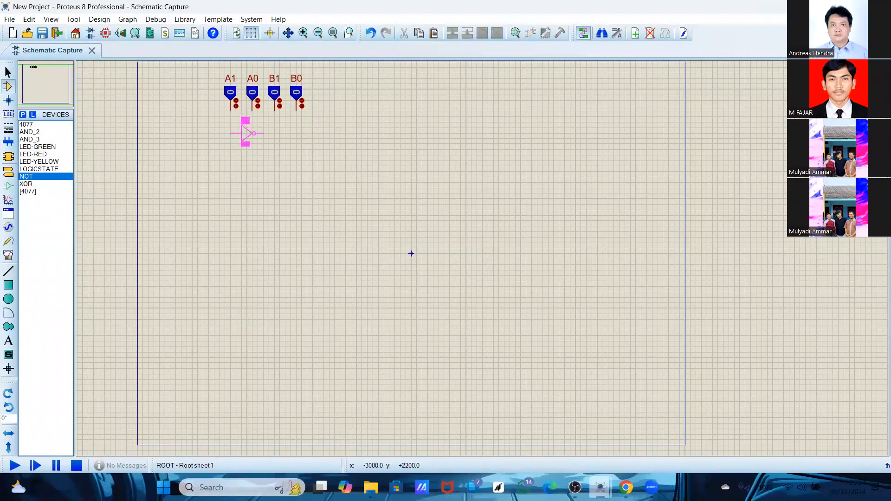
pyautogui.click(245, 134)
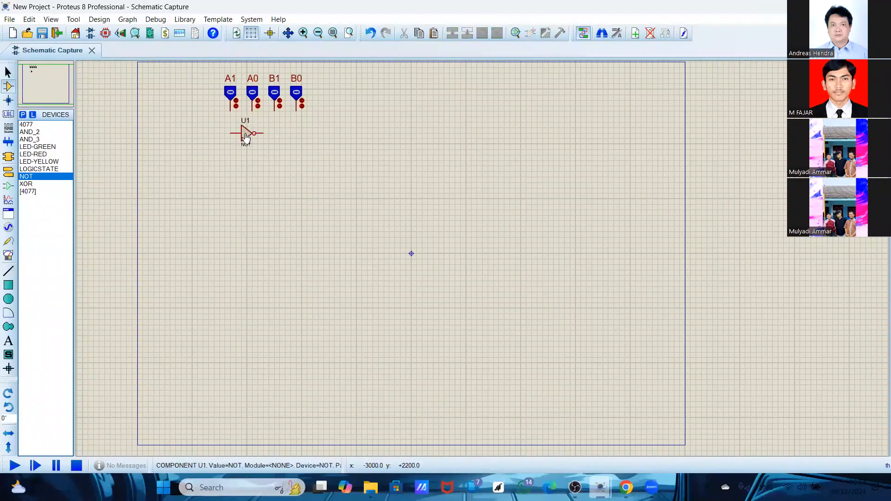
pyautogui.rightClick(245, 136)
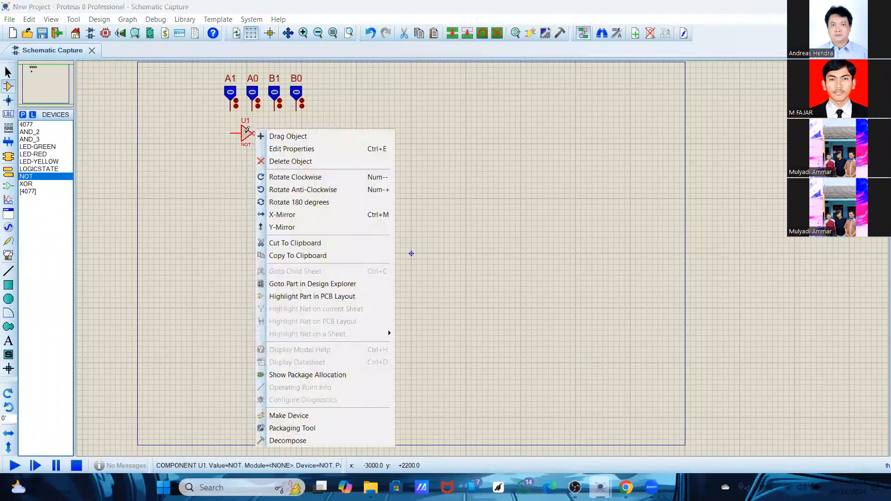
pyautogui.click(292, 178)
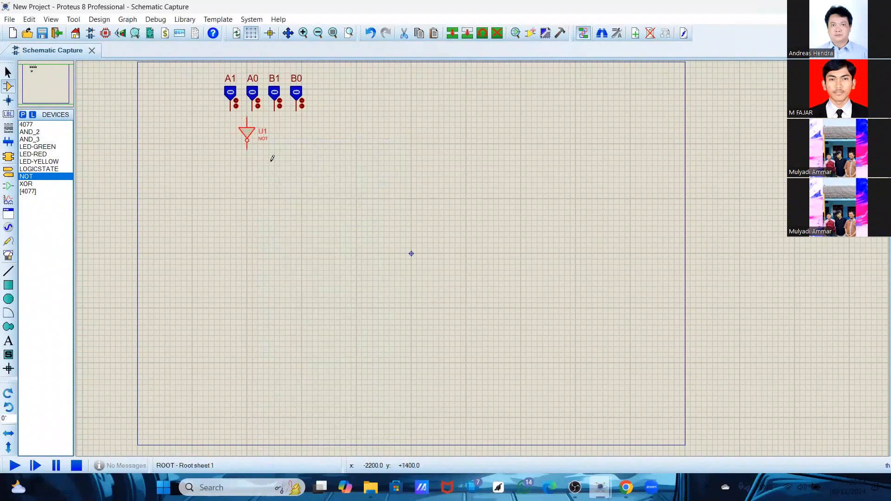
# Move the NOT gate slightly down and left so it sits midway between the A1 and A0 source columns
pyautogui.rightClick(245, 138)
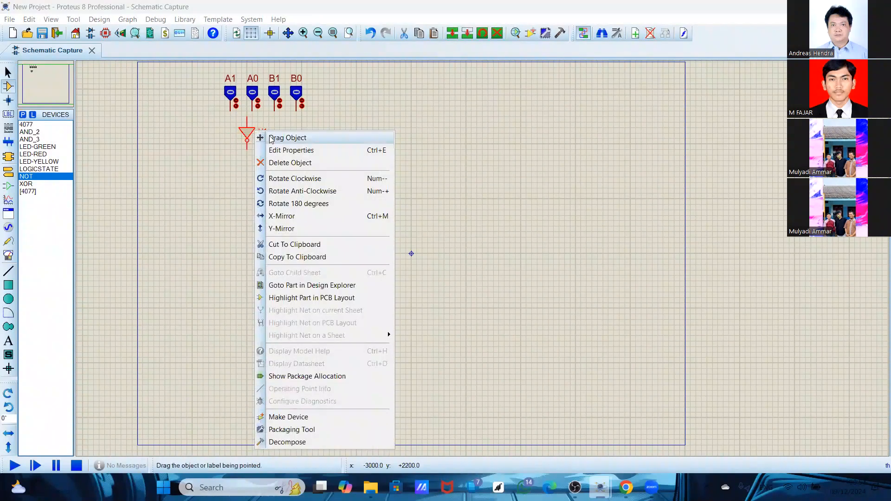
pyautogui.press('Return')
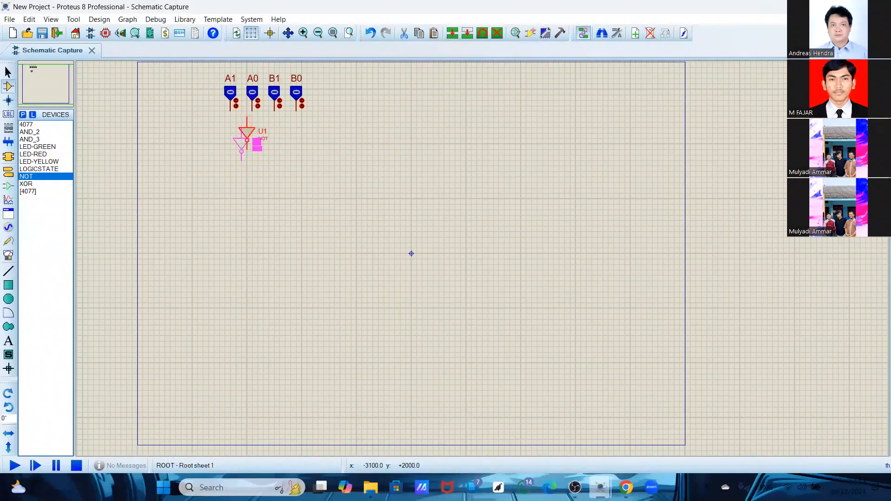
pyautogui.click(256, 145)
# Copy the rotated NOT gate and paste a second one to its right, level with the first
pyautogui.rightClick(253, 142)
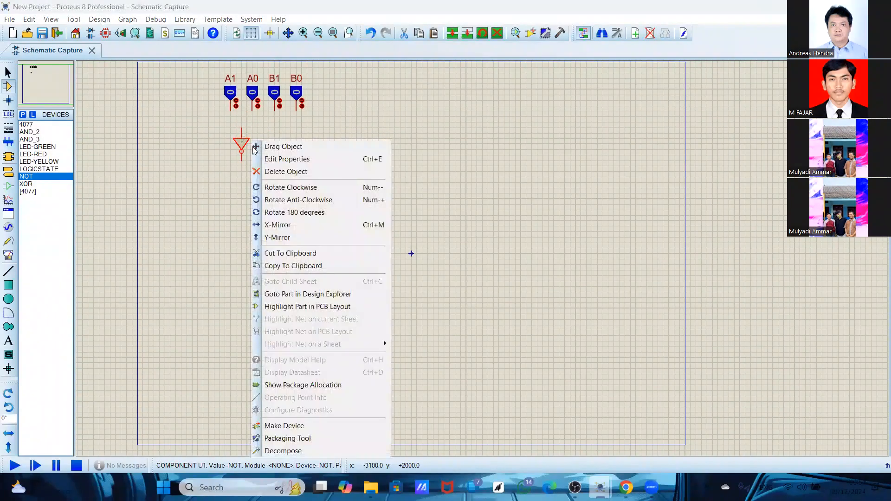
pyautogui.click(299, 266)
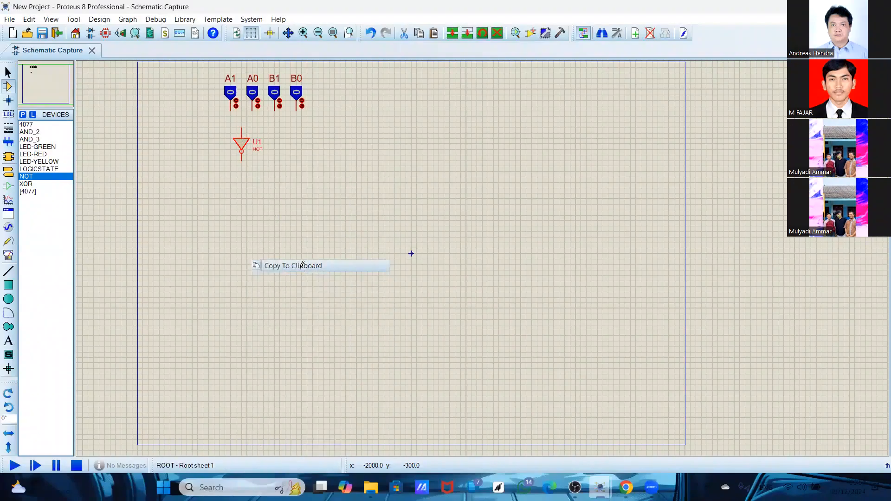
pyautogui.click(267, 136)
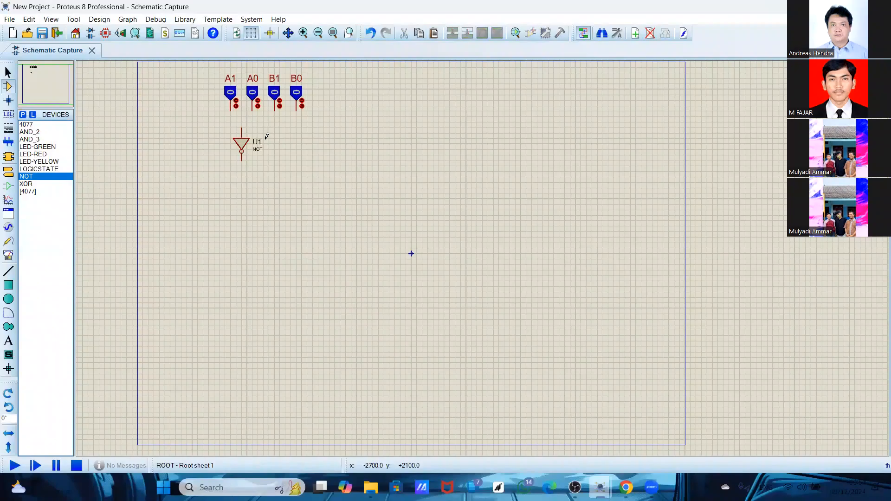
pyautogui.rightClick(274, 135)
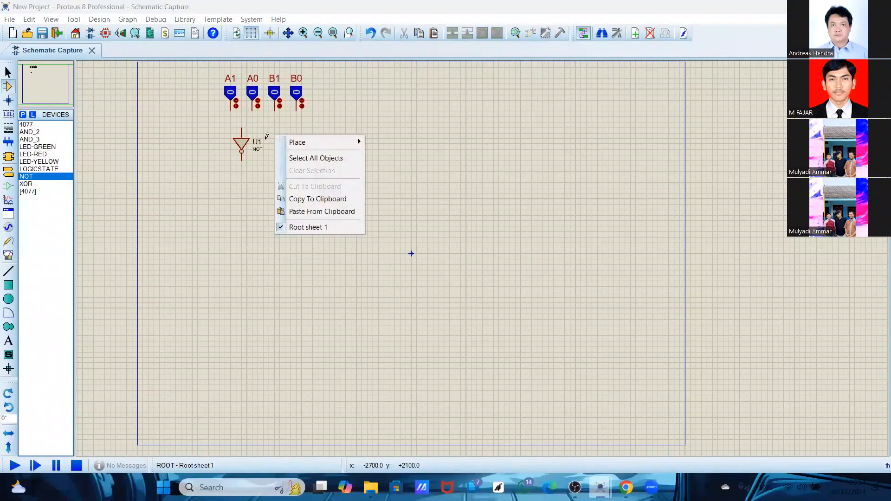
pyautogui.click(313, 211)
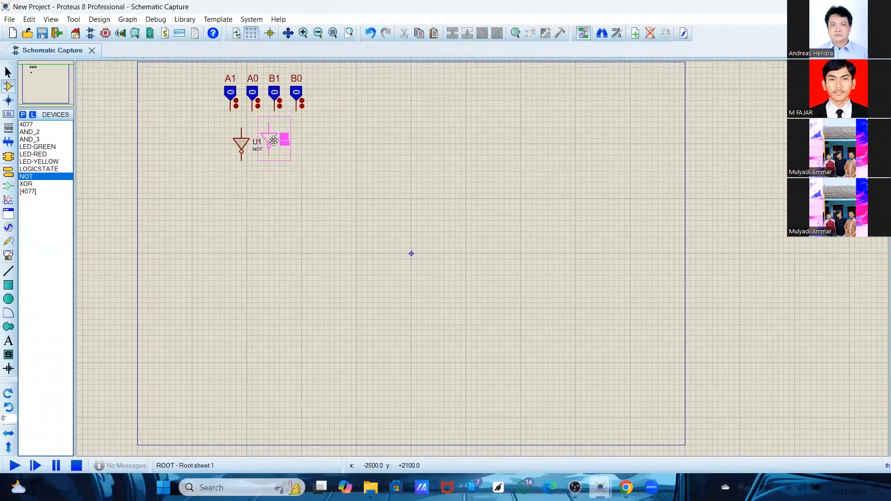
pyautogui.click(274, 145)
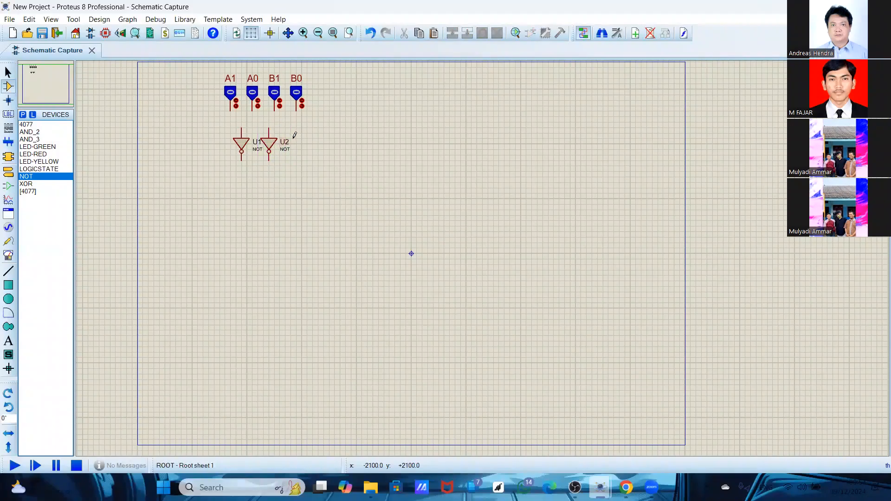
# Paste two more NOT gates side by side to the right of the second one, completing a level row of four
pyautogui.rightClick(295, 135)
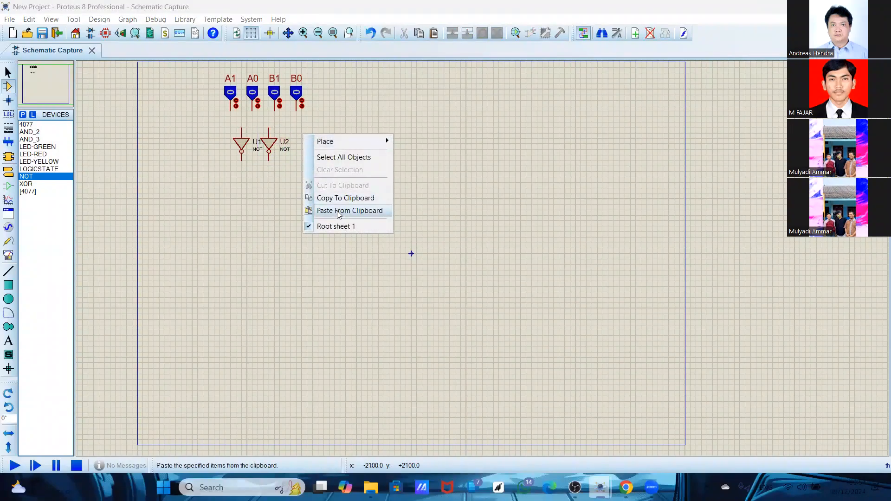
pyautogui.press('Return')
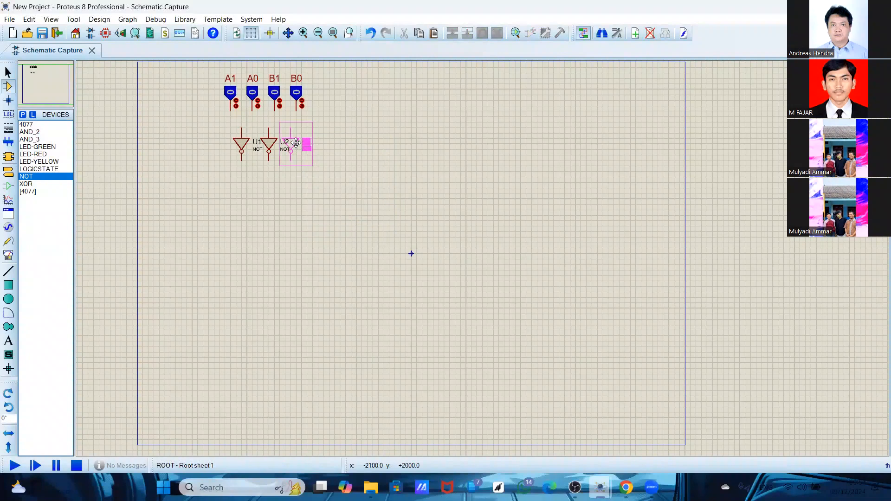
pyautogui.click(297, 143)
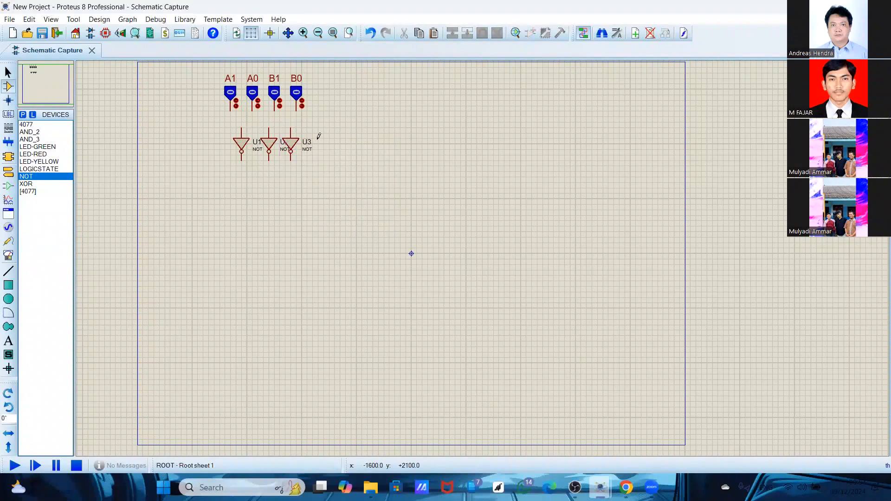
pyautogui.rightClick(319, 136)
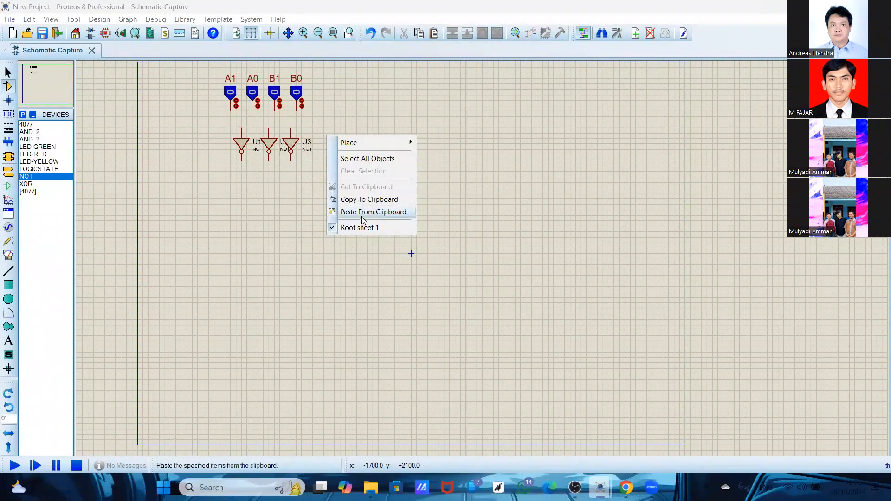
pyautogui.press('Return')
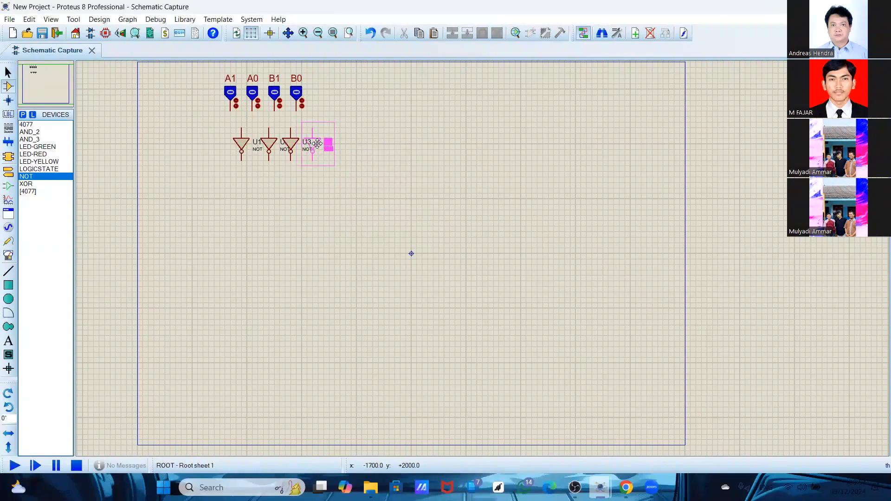
pyautogui.click(318, 144)
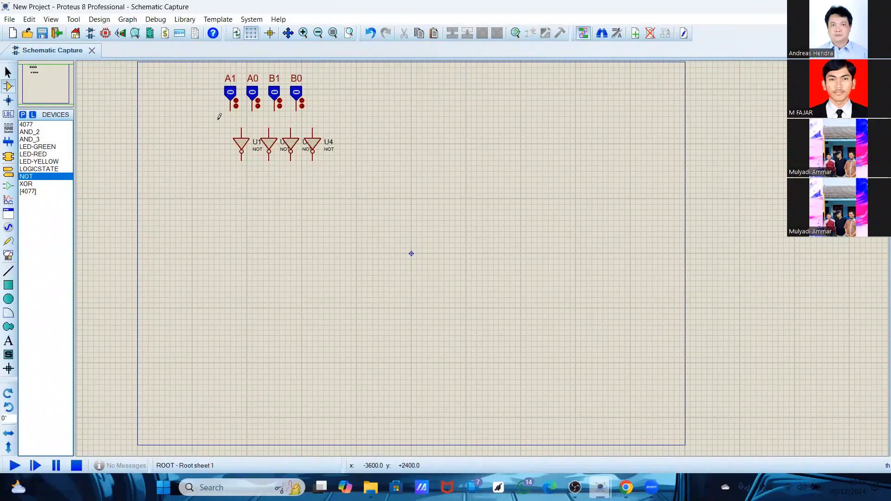
# Draw straight vertical wires from the A1 source and the first NOT gate's output down to the sheet's lower border
pyautogui.click(231, 110)
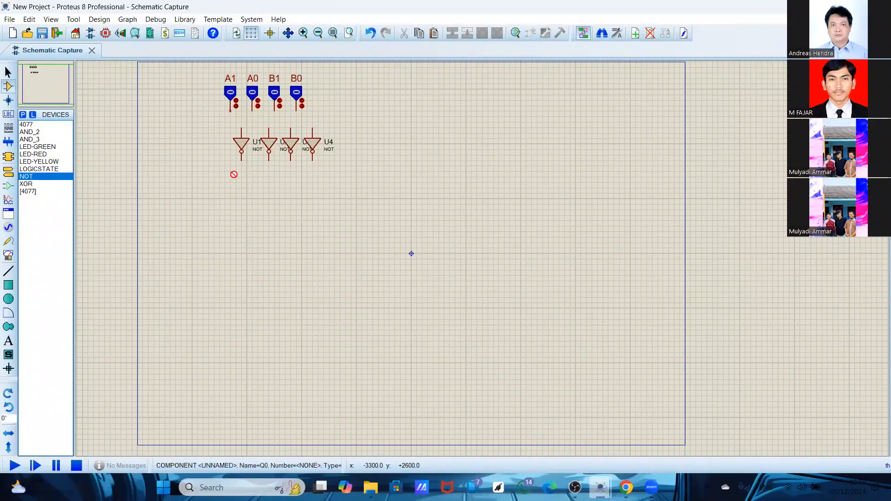
pyautogui.click(231, 443)
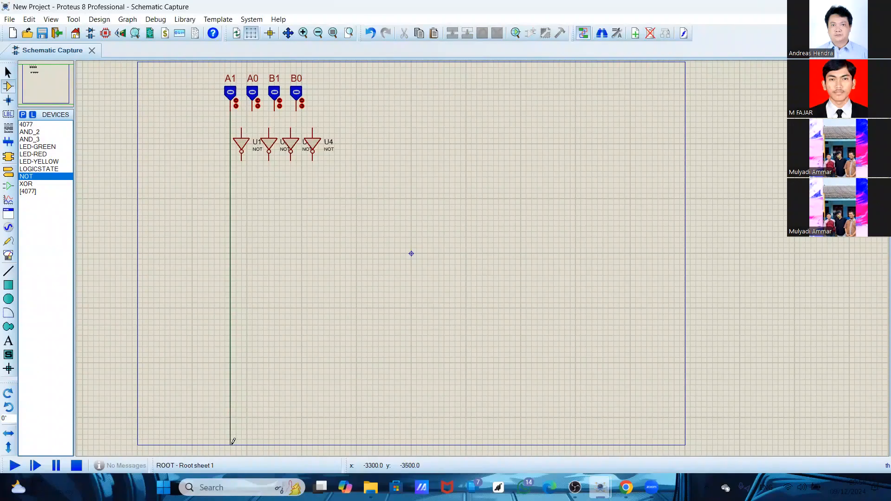
pyautogui.click(233, 441)
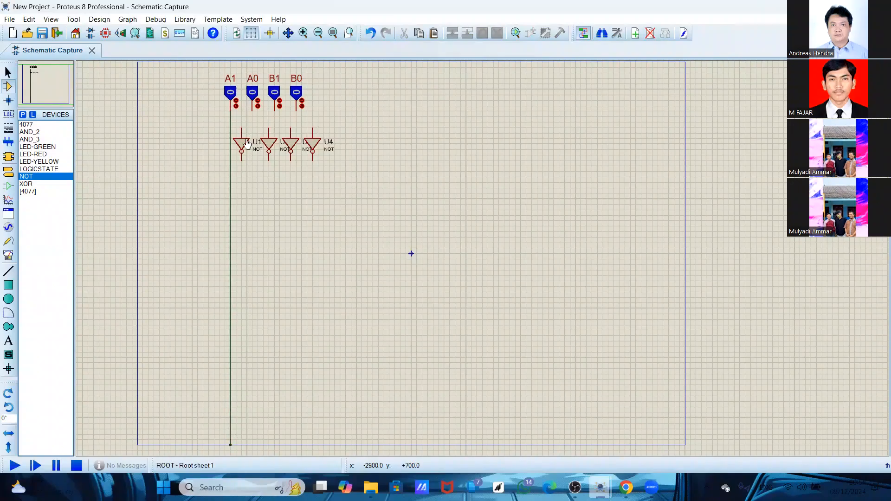
pyautogui.click(242, 155)
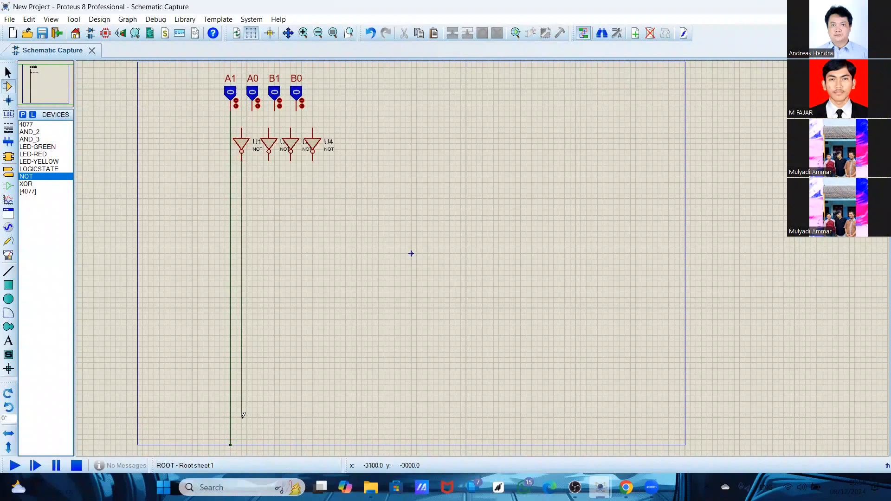
pyautogui.click(241, 444)
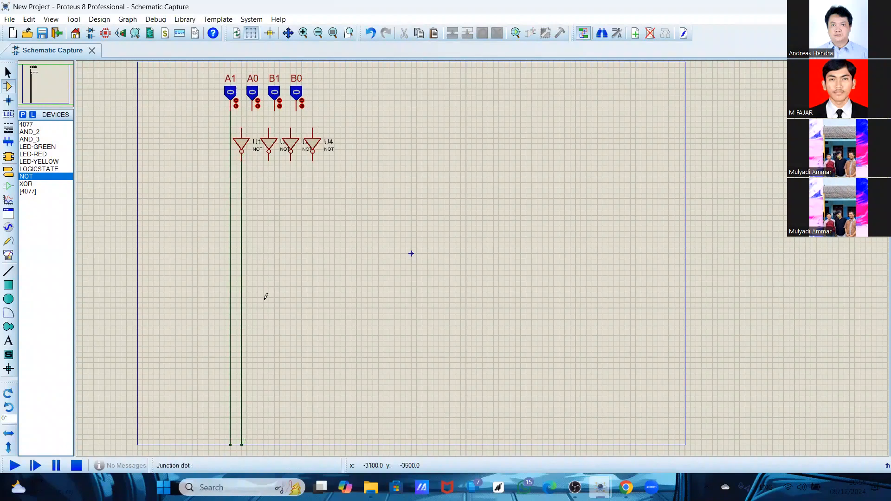
# Draw straight vertical wires from the A0 source and the second NOT gate's output down to the sheet's lower border
pyautogui.click(252, 111)
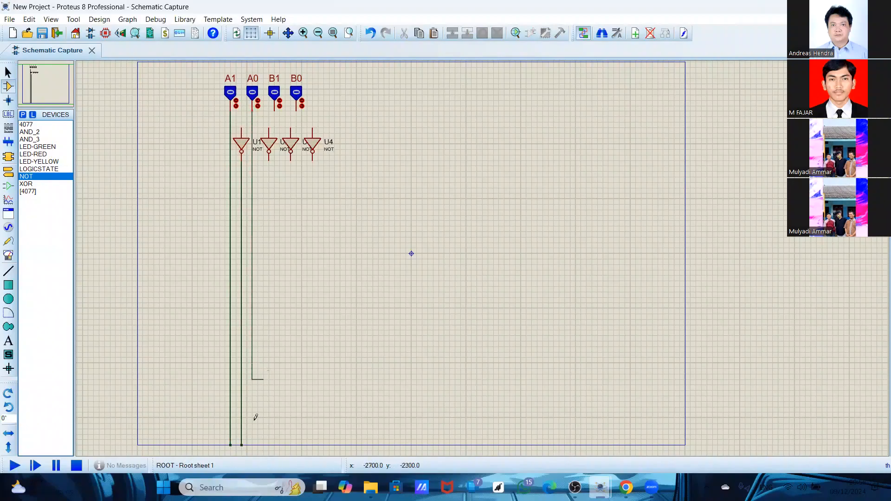
pyautogui.click(252, 445)
pyautogui.click(270, 157)
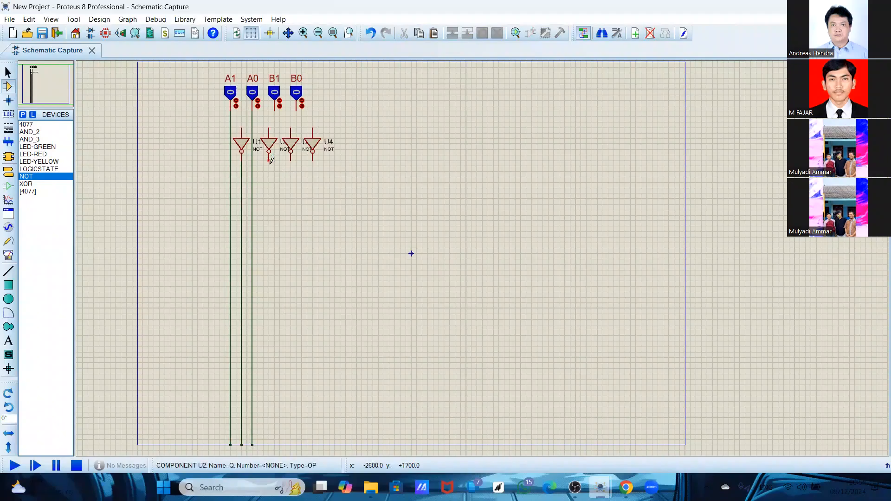
pyautogui.click(270, 444)
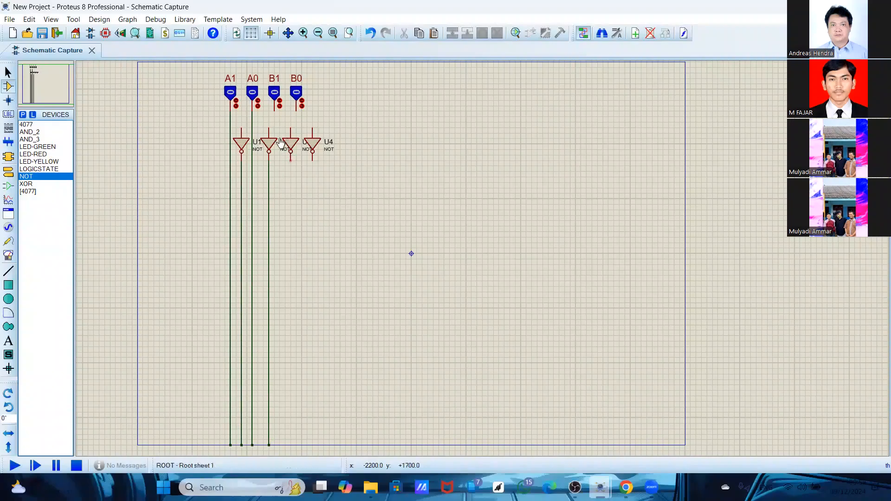
# Wire the B1 source down to the sheet's lower border between the second and third NOT gates, and shift the source right to straighten the wire
pyautogui.click(277, 110)
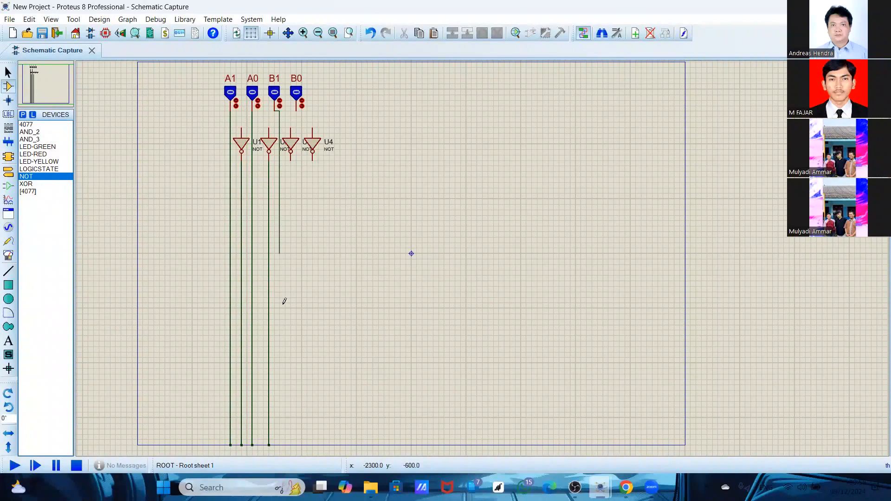
pyautogui.click(281, 443)
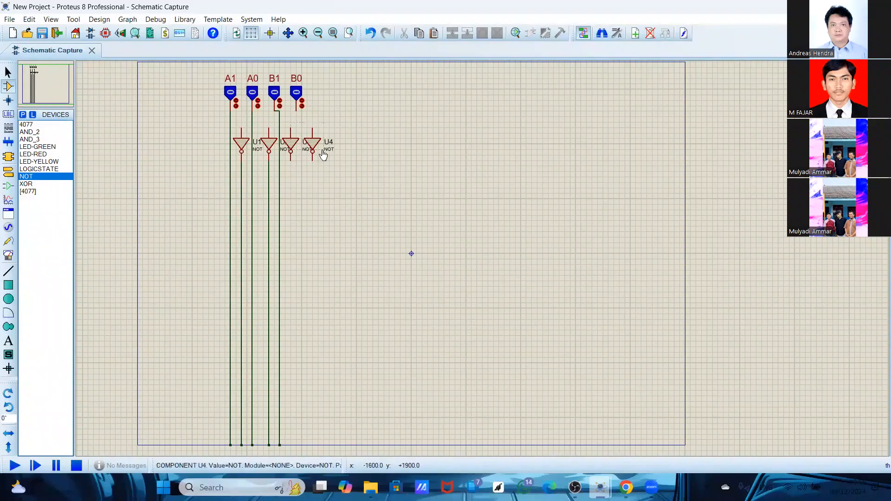
pyautogui.rightClick(274, 93)
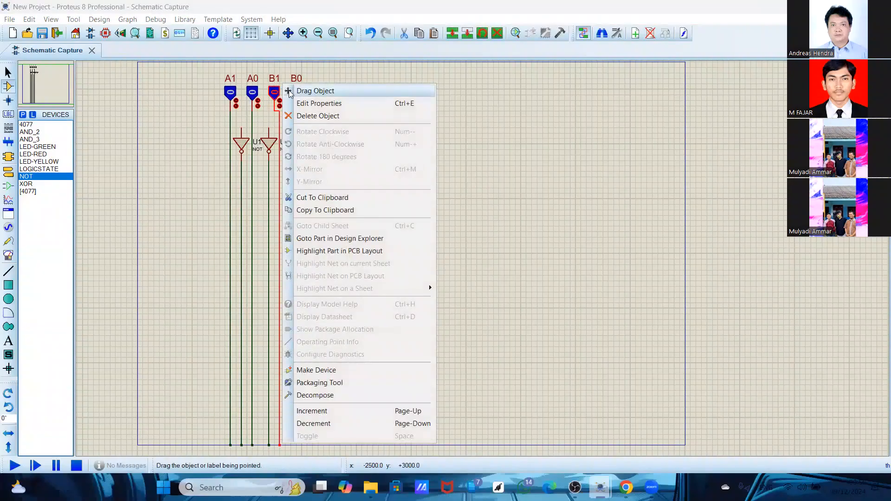
pyautogui.click(412, 253)
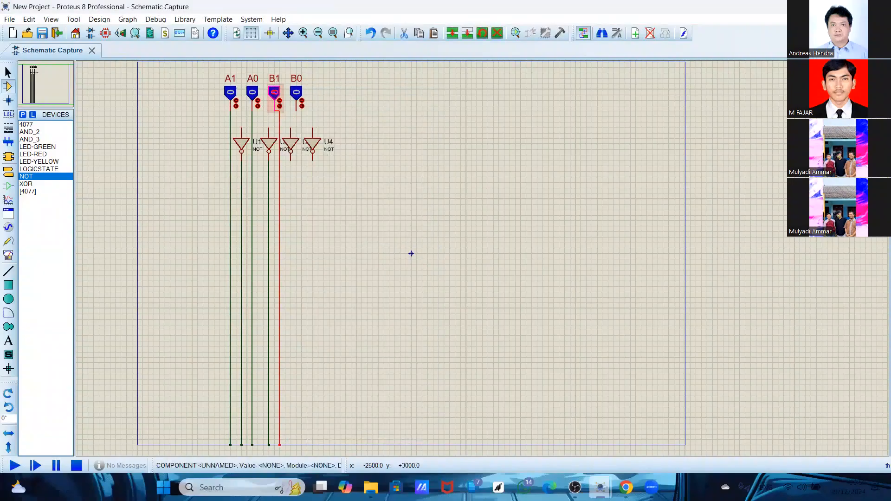
pyautogui.click(280, 90)
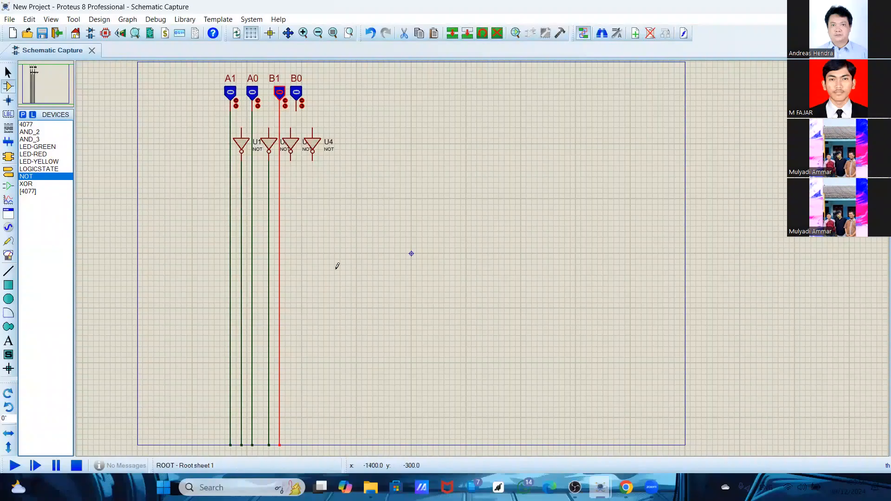
pyautogui.click(337, 265)
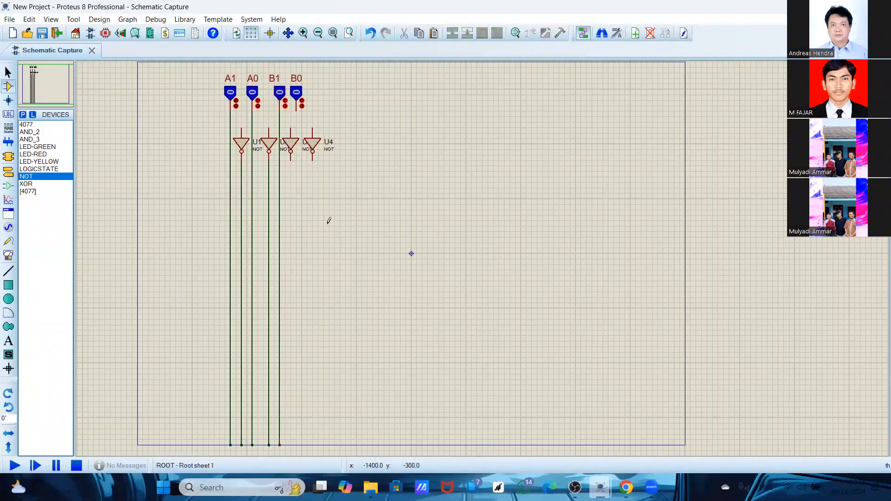
# Draw vertical wires from the third NOT gate's output and the B0 source down to the sheet's lower border
pyautogui.click(291, 159)
pyautogui.click(291, 444)
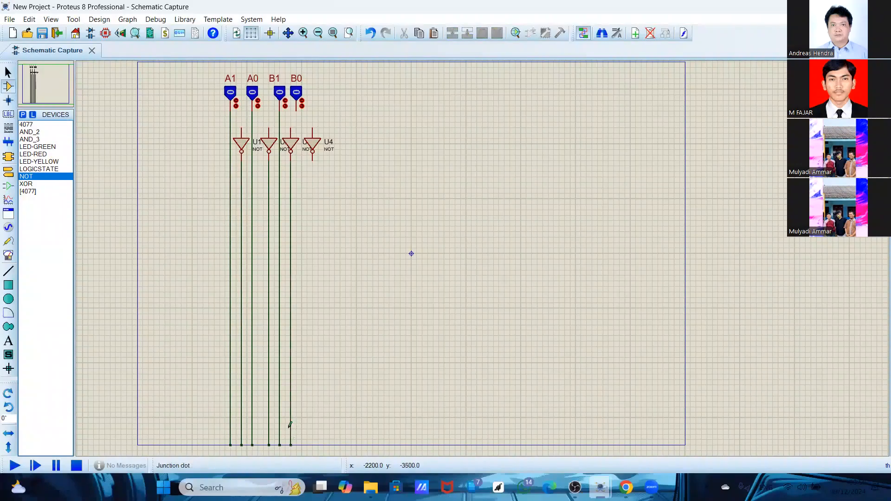
pyautogui.click(298, 108)
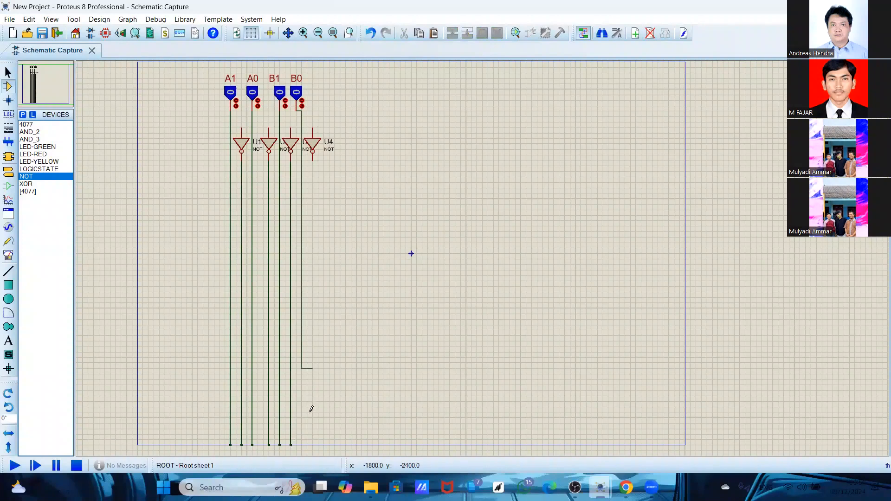
pyautogui.click(302, 443)
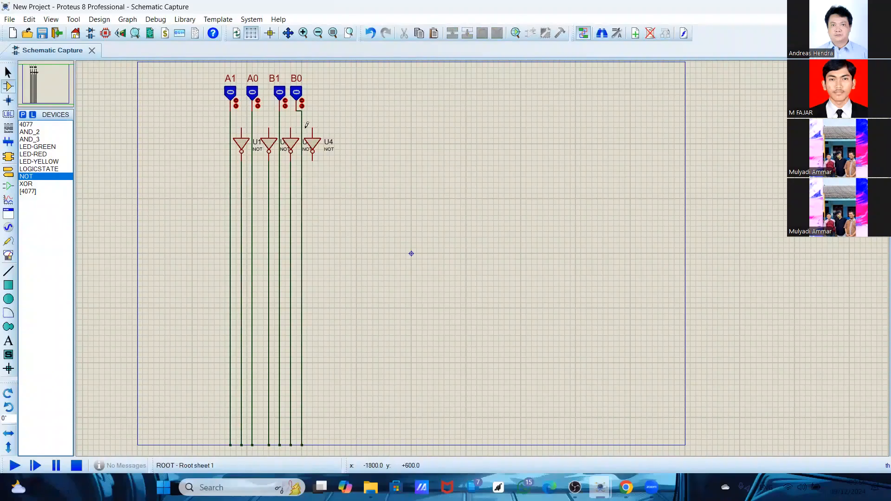
# Shift the B0 source right to straighten its wire, and wire the fourth NOT gate's output down to the sheet's lower border
pyautogui.rightClick(305, 90)
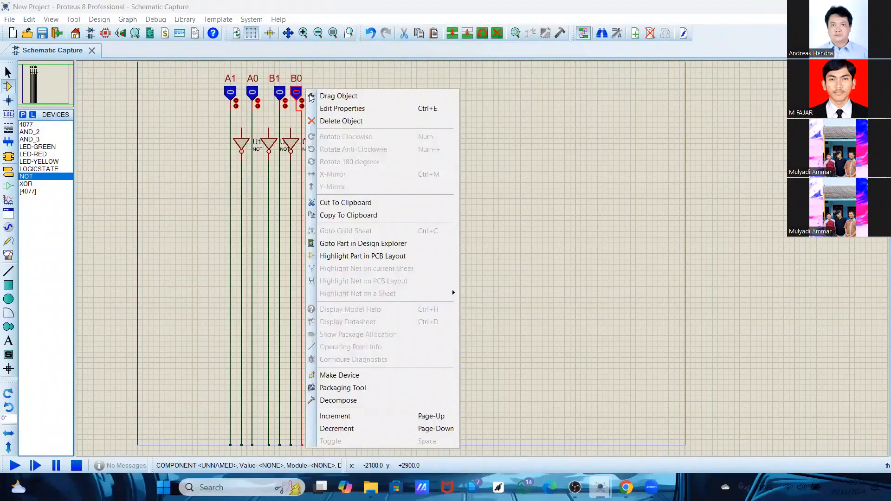
pyautogui.press('Escape')
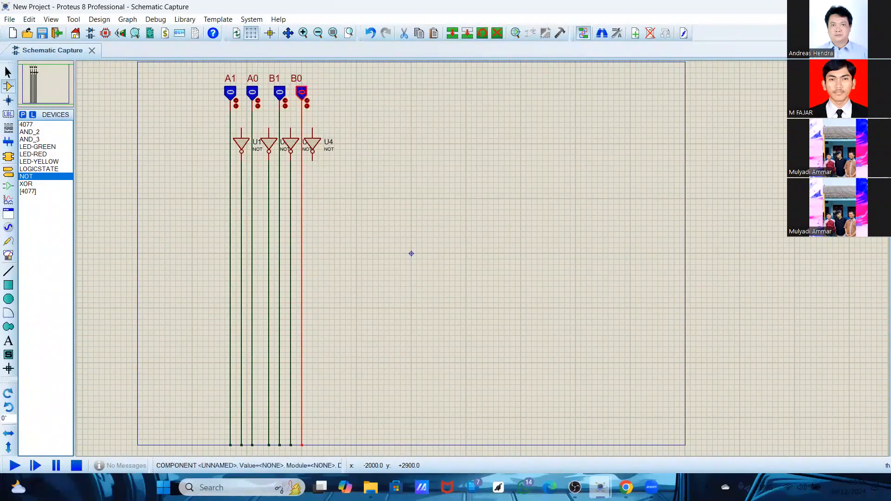
pyautogui.click(313, 157)
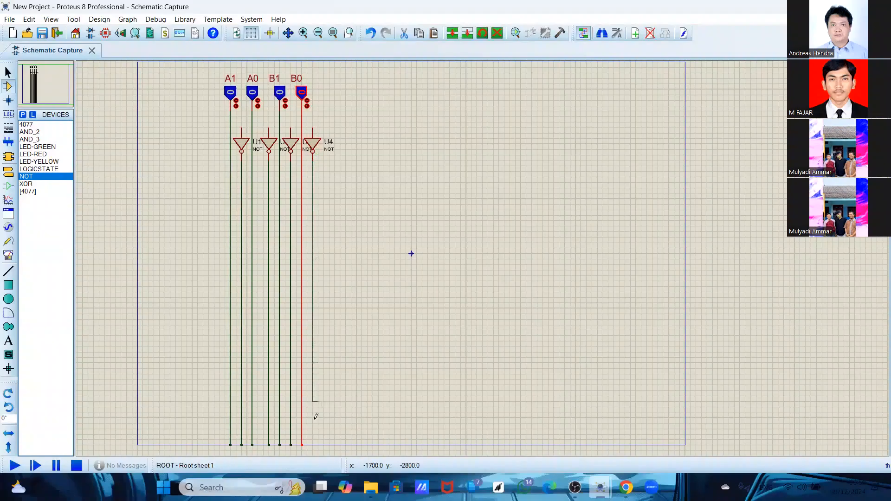
pyautogui.click(313, 441)
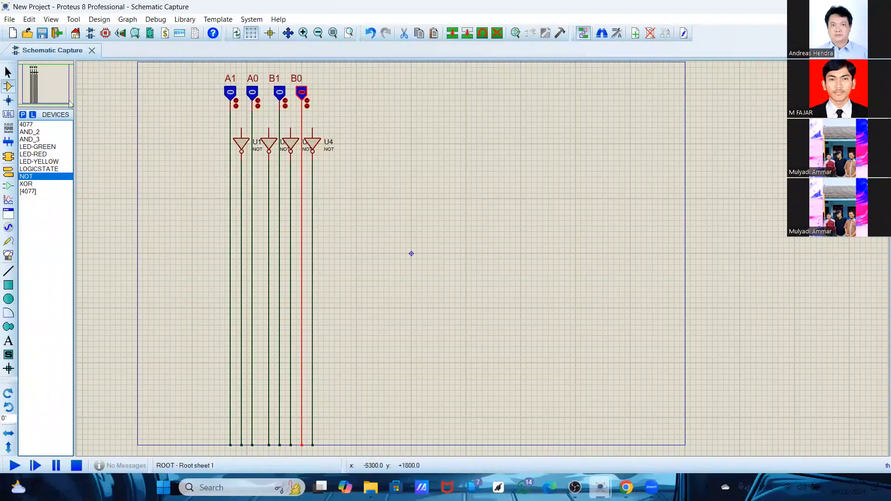
# Place an AND_3 gate to the right of the vertical wires, slightly below the row of NOT gates
pyautogui.click(9, 72)
pyautogui.click(48, 140)
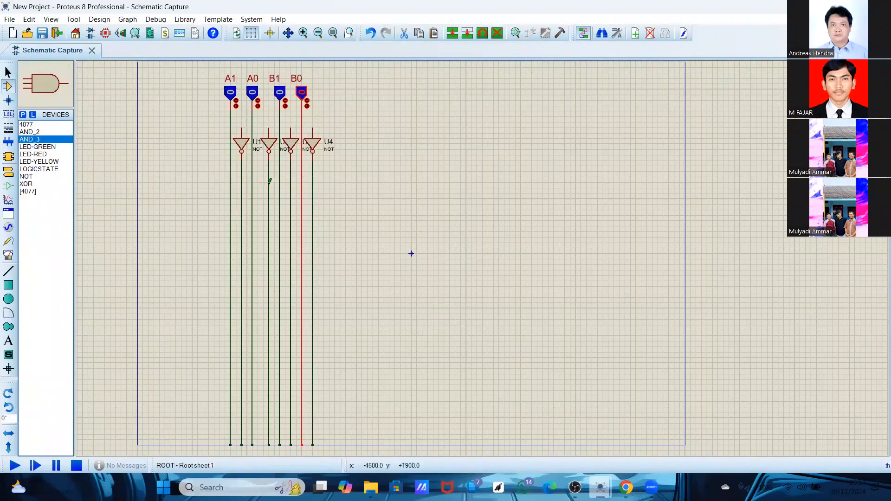
pyautogui.click(413, 188)
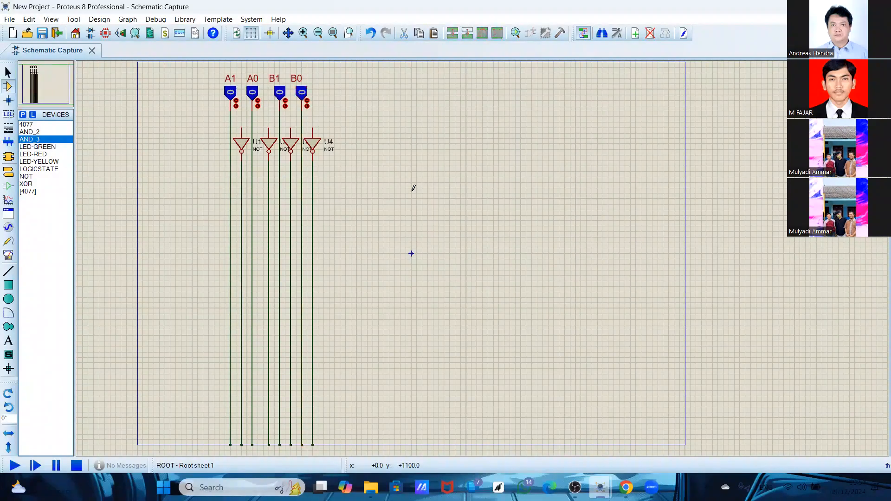
pyautogui.click(413, 188)
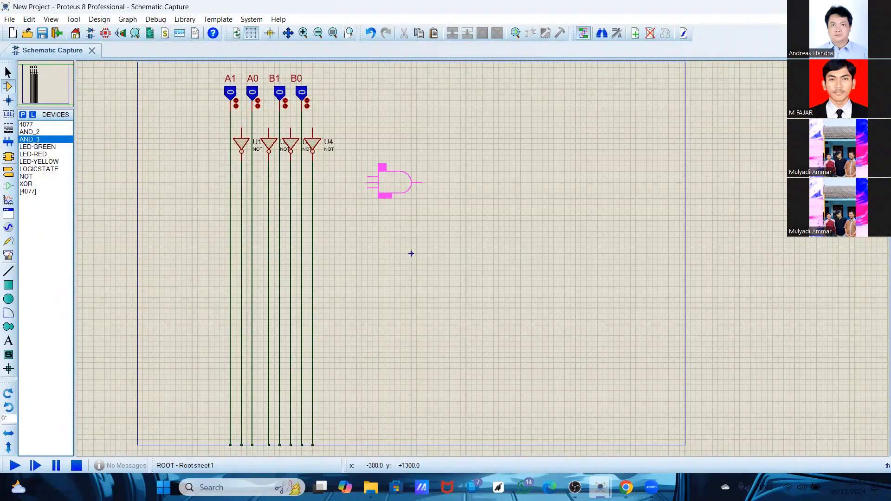
pyautogui.click(408, 176)
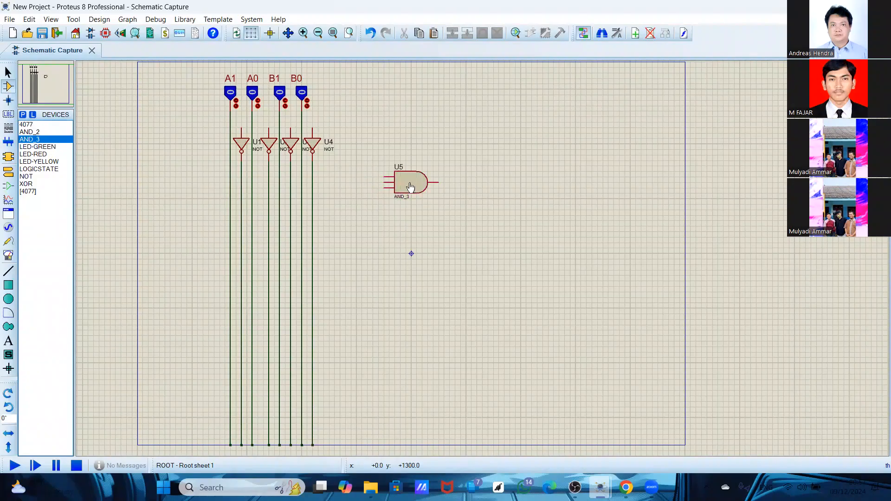
# Place an AND_2 gate and another AND_3 gate in a column directly below the first AND_3 gate
pyautogui.click(44, 132)
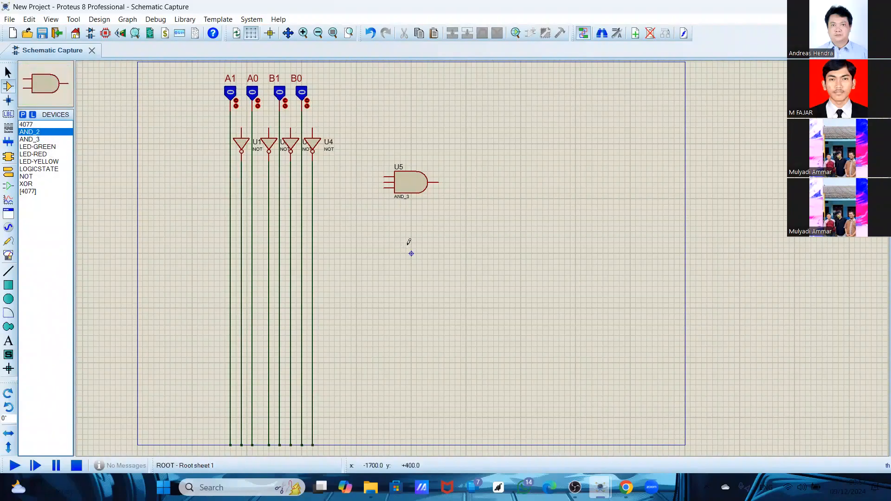
pyautogui.click(408, 220)
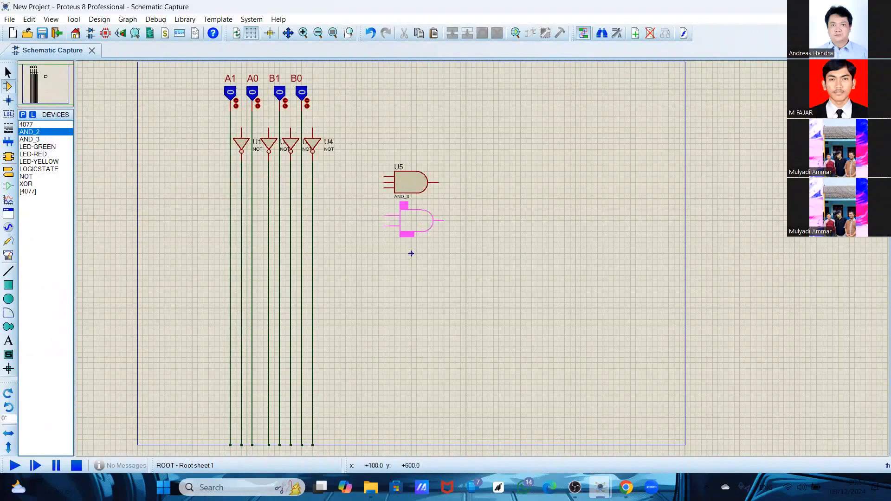
pyautogui.click(409, 215)
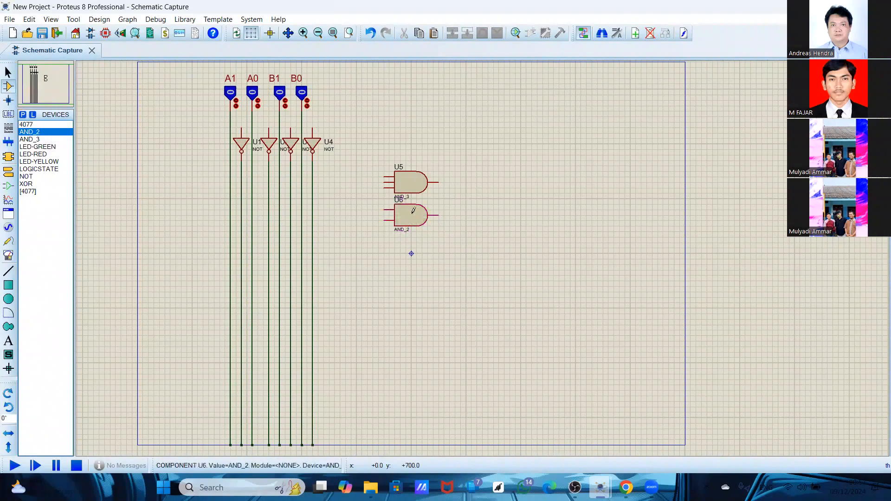
pyautogui.click(28, 139)
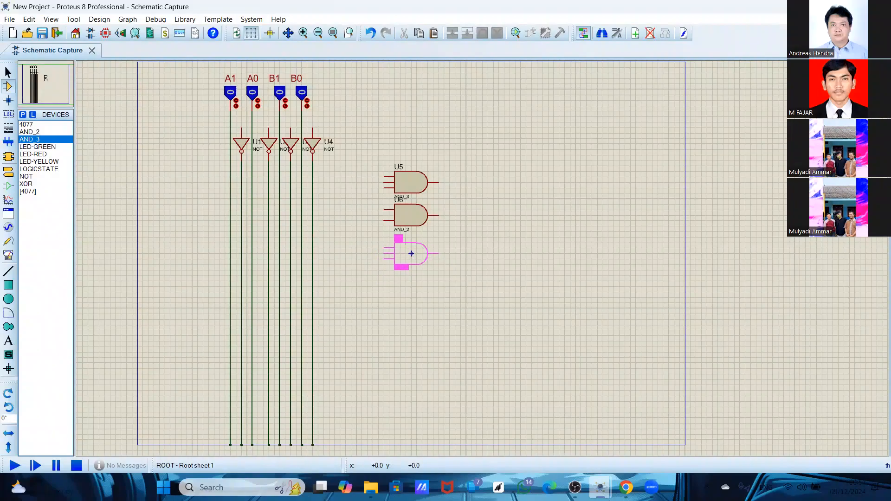
pyautogui.click(411, 249)
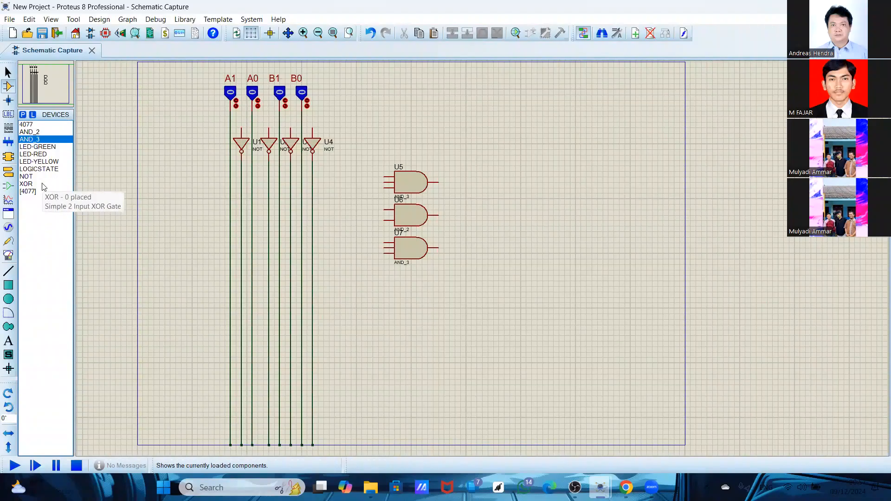
# Place two 4077 XNOR gates one below the other, continuing the gate column under the second AND_3 gate
pyautogui.click(41, 125)
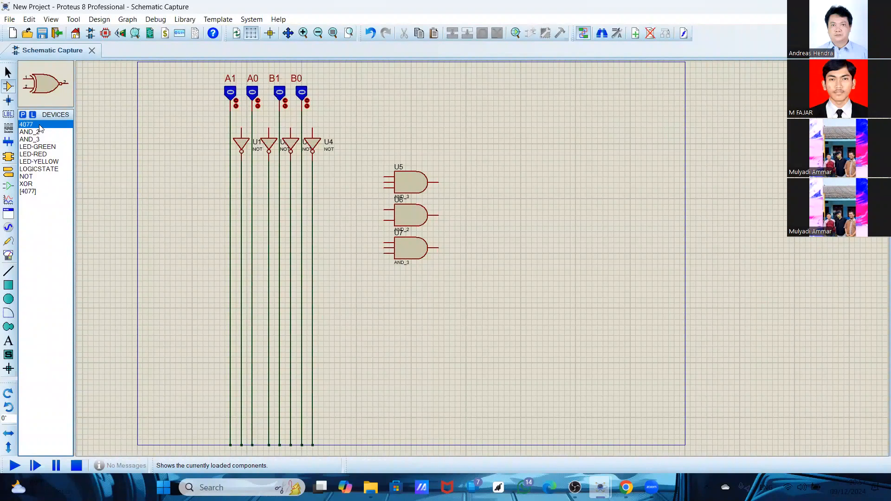
pyautogui.click(422, 303)
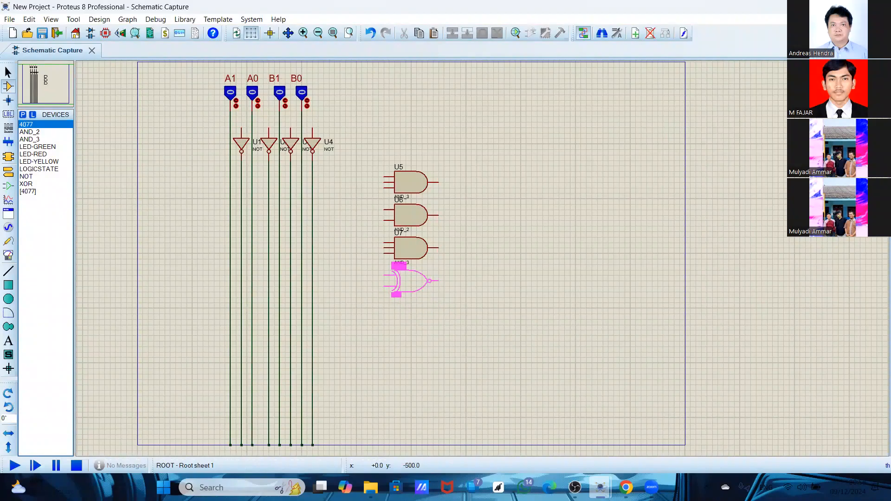
pyautogui.click(411, 281)
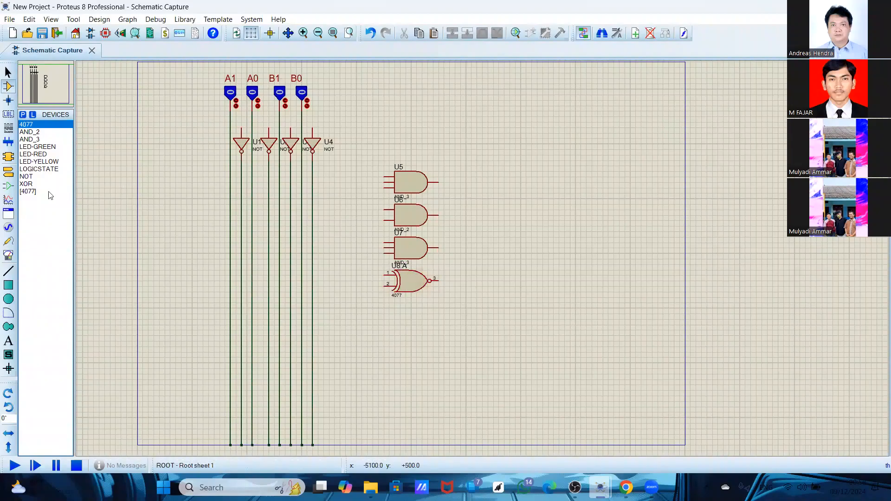
pyautogui.click(27, 125)
pyautogui.click(411, 333)
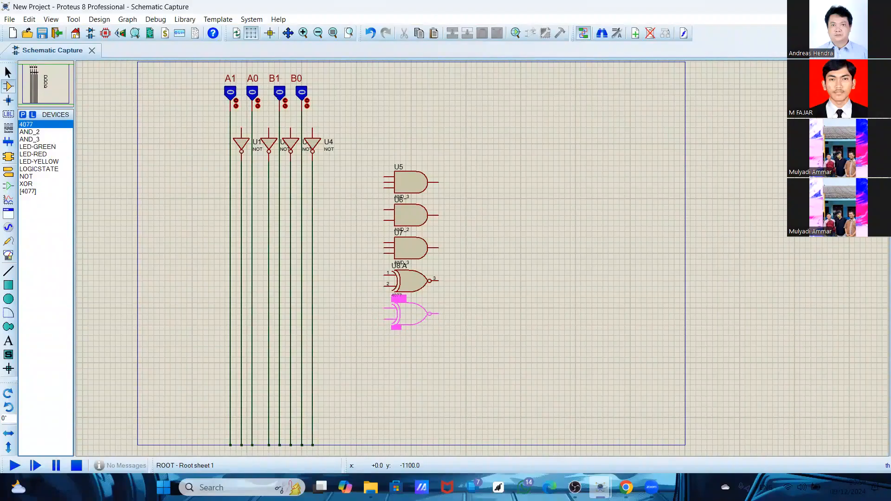
pyautogui.click(412, 313)
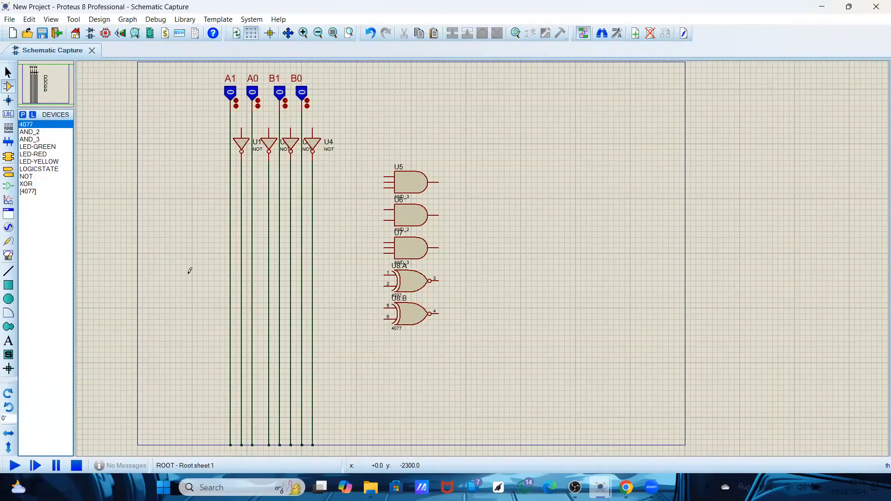
# Extend the gate column below the 4077 gates with two AND_3 gates and one AND_2 gate beneath them
pyautogui.click(40, 140)
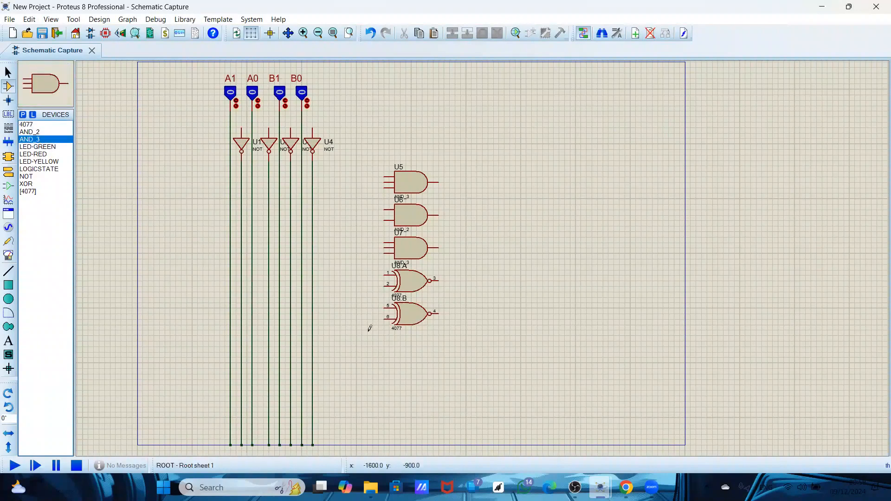
pyautogui.click(408, 364)
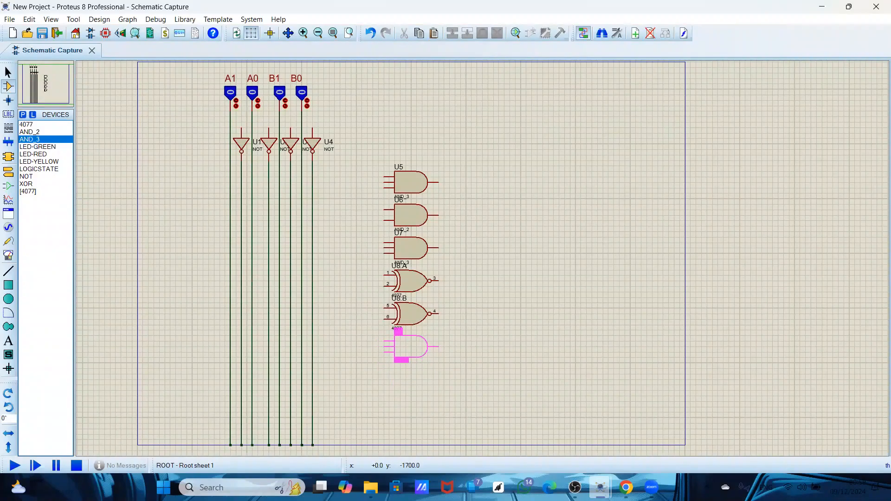
pyautogui.click(408, 348)
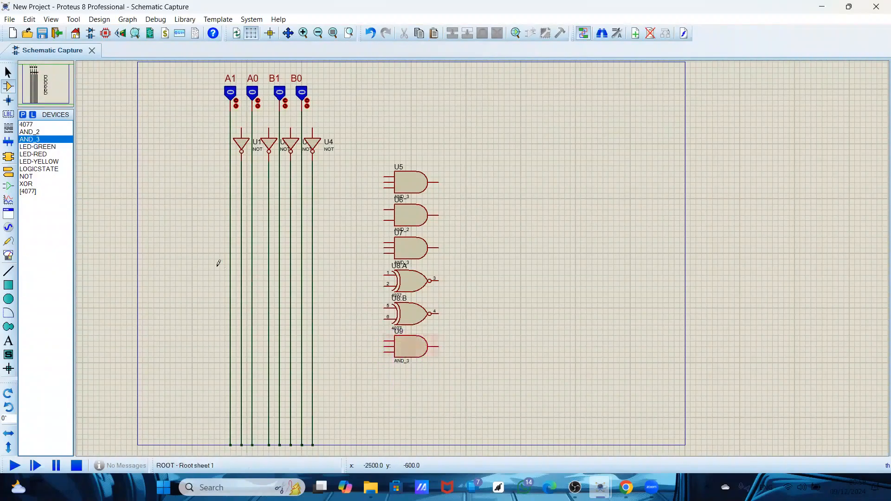
pyautogui.click(40, 142)
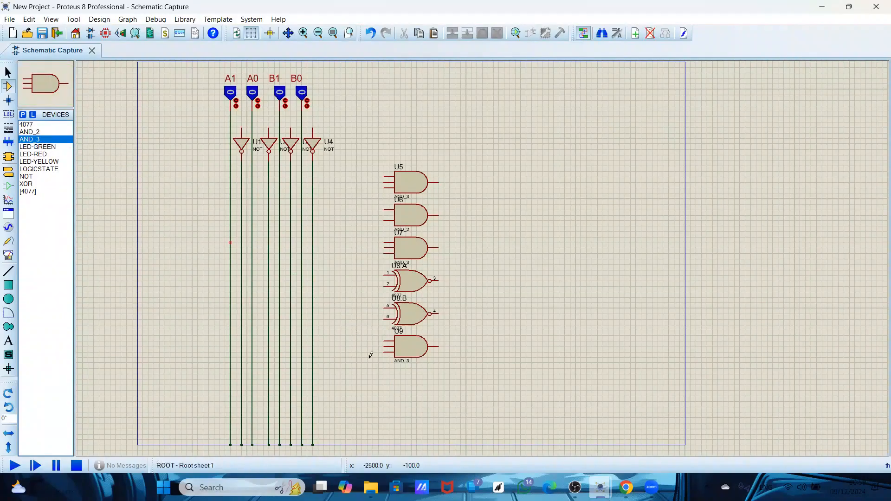
pyautogui.click(411, 380)
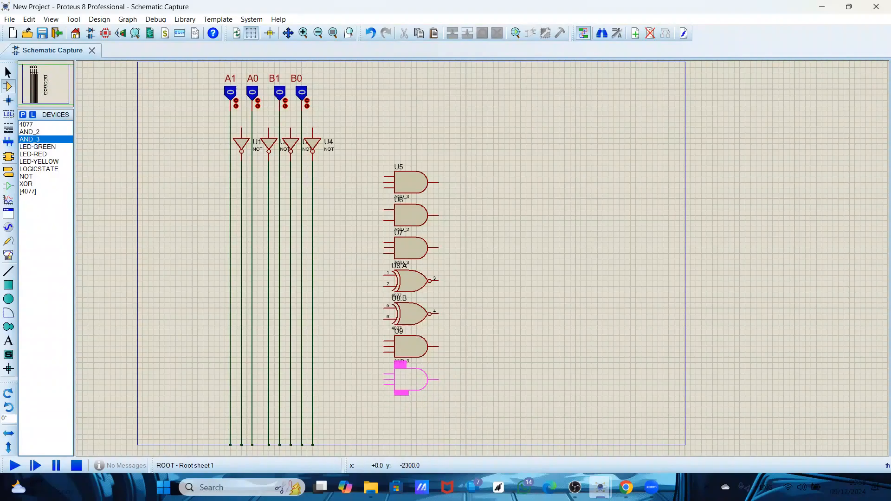
pyautogui.click(411, 379)
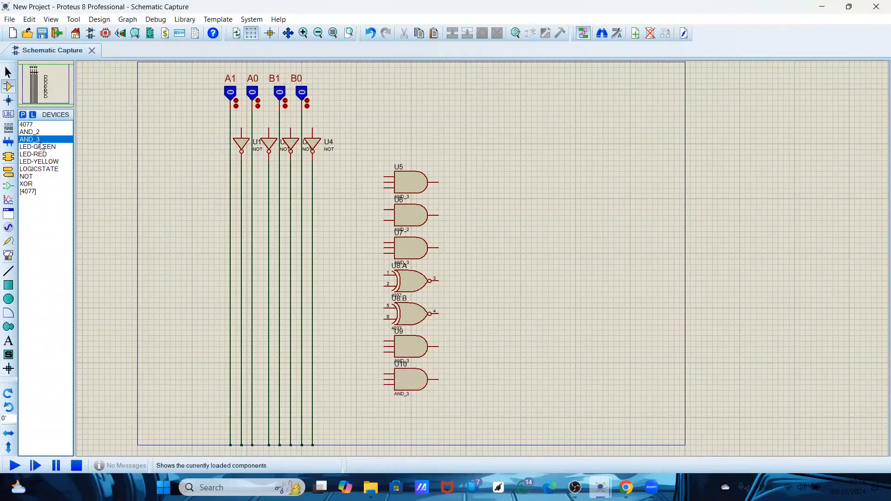
pyautogui.click(32, 132)
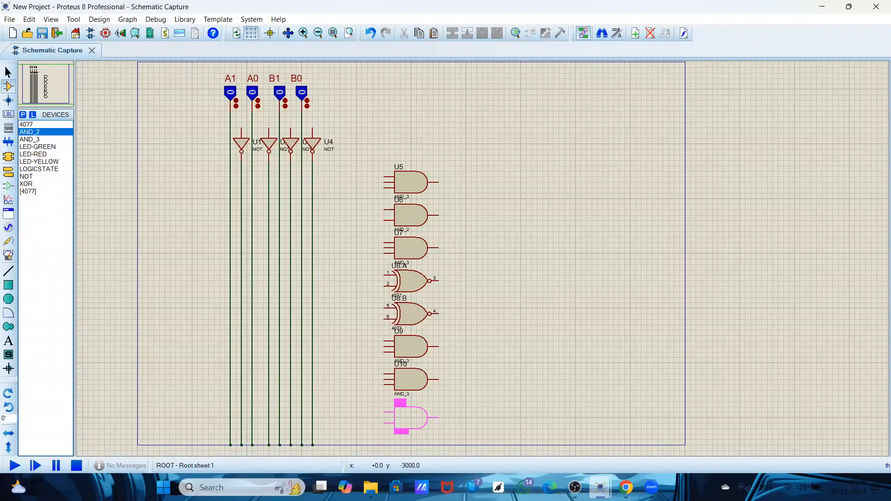
pyautogui.click(410, 412)
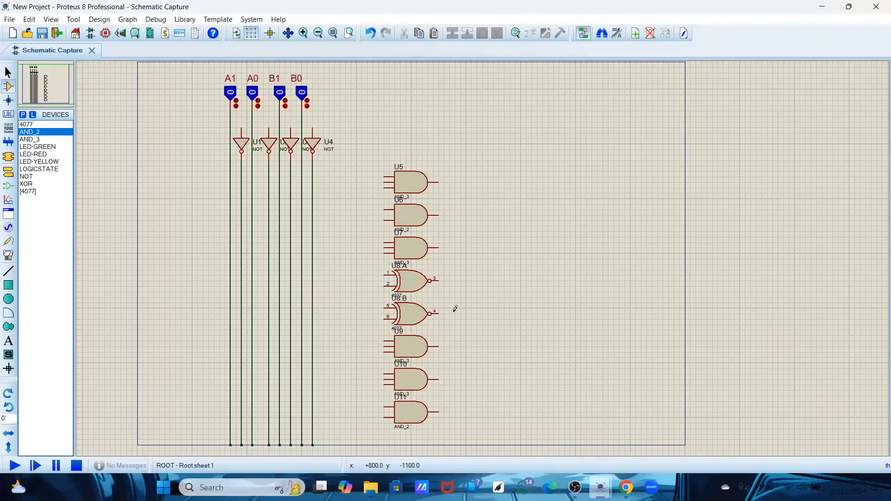
# Wire the topmost AND_3 gate's three inputs, from top to bottom, to the first NOT output line, second NOT output line and B0 line
pyautogui.click(241, 176)
pyautogui.click(383, 176)
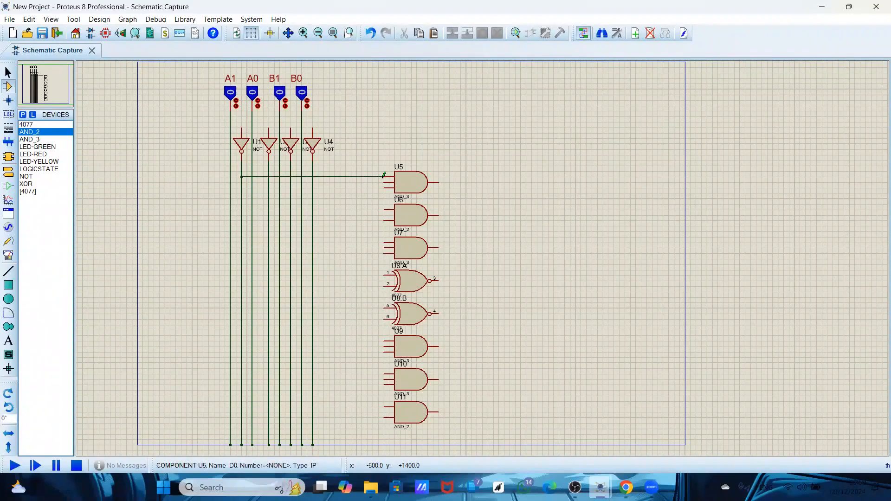
pyautogui.click(269, 182)
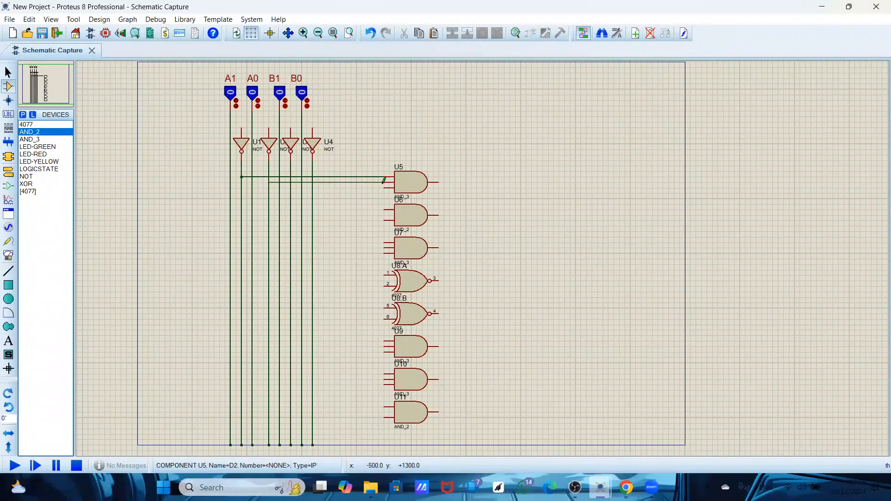
pyautogui.click(384, 180)
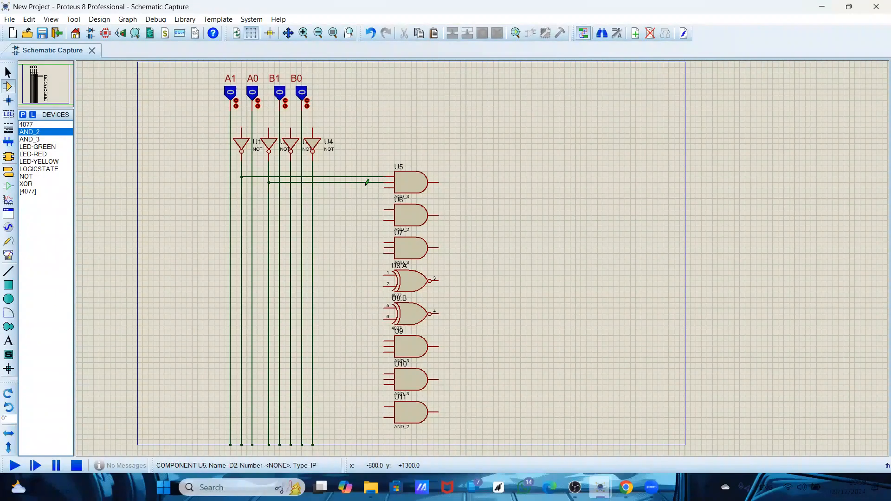
pyautogui.click(302, 188)
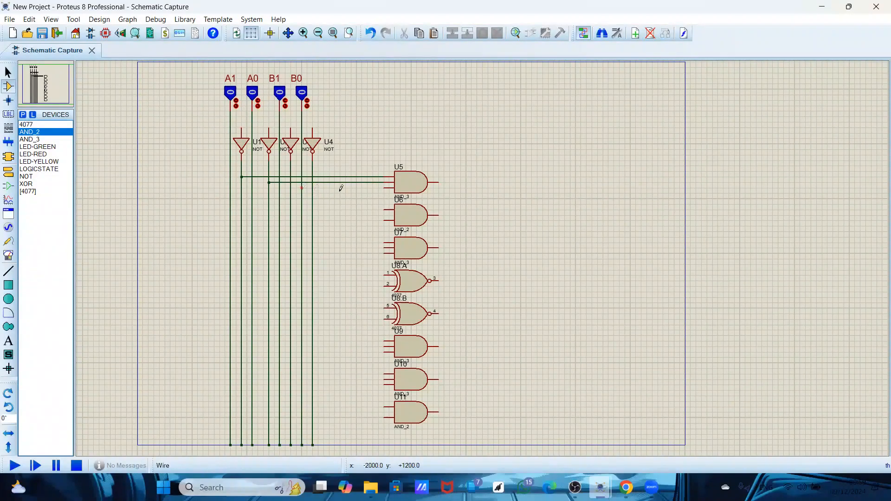
pyautogui.click(385, 187)
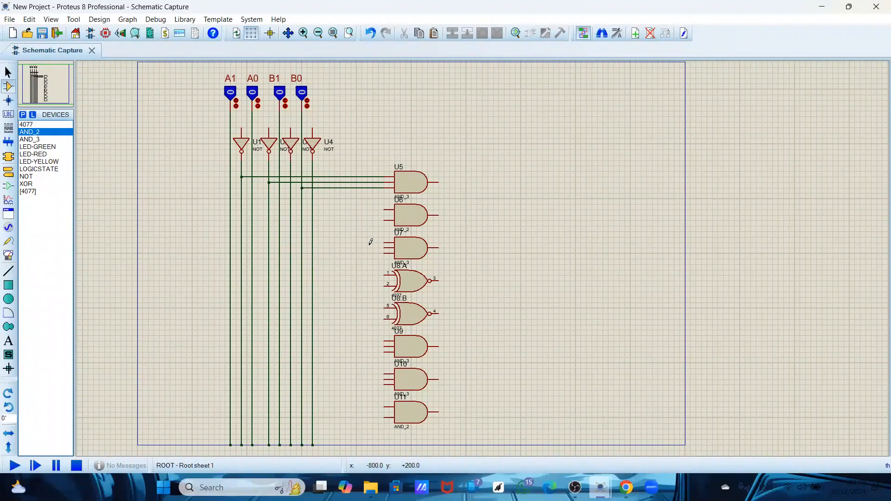
pyautogui.click(252, 210)
pyautogui.rightClick(257, 211)
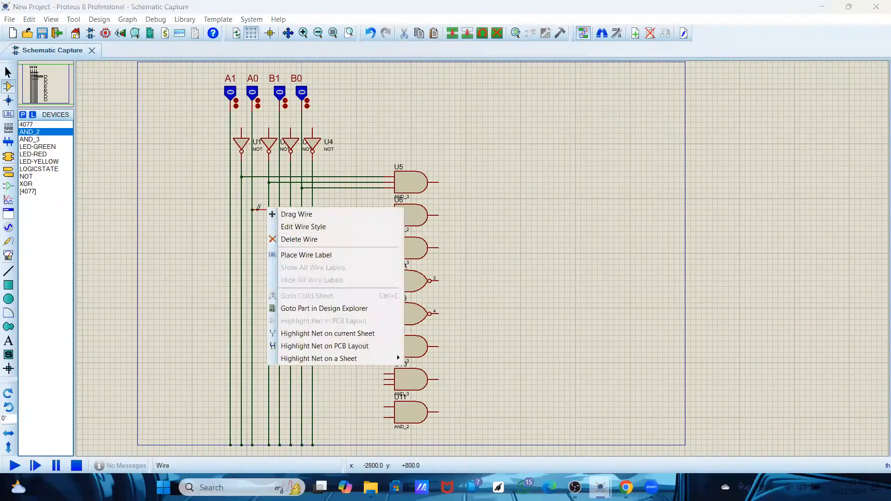
pyautogui.click(292, 239)
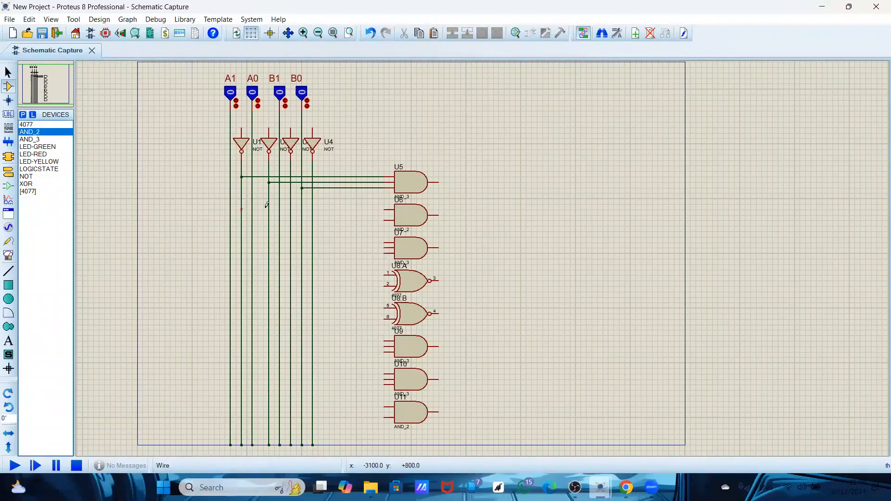
# Wire the upper AND_2 gate's top input to the first NOT output line and its bottom input to the B1 line
pyautogui.click(385, 210)
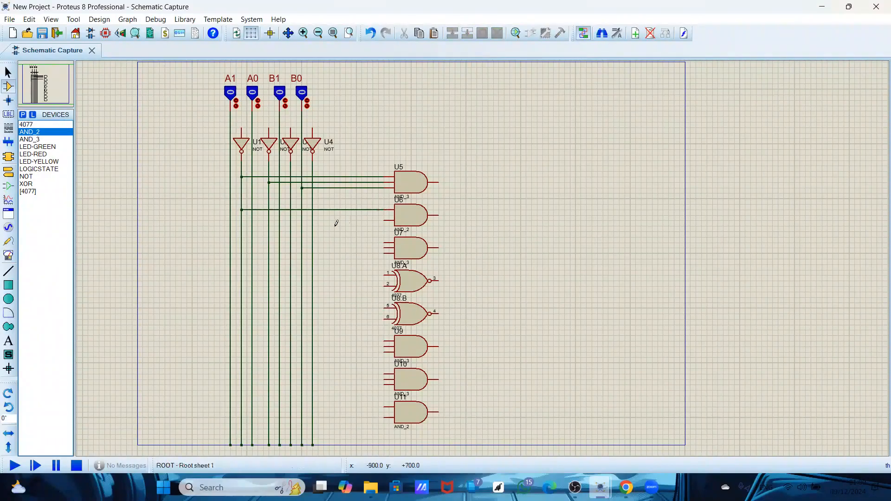
pyautogui.click(279, 220)
pyautogui.click(385, 219)
# Wire the inputs of the AND_3 gate above the 4077 gates, from top to bottom, to the second NOT output, B1 and B0 lines
pyautogui.click(269, 242)
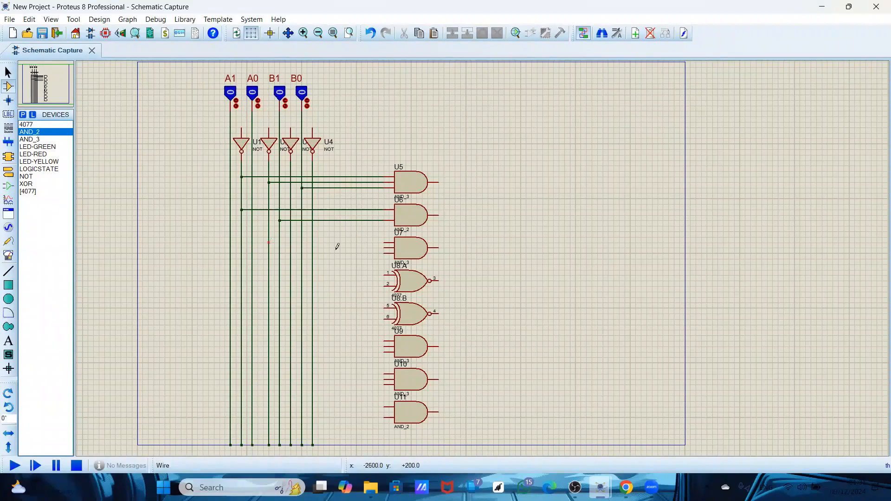
pyautogui.click(383, 240)
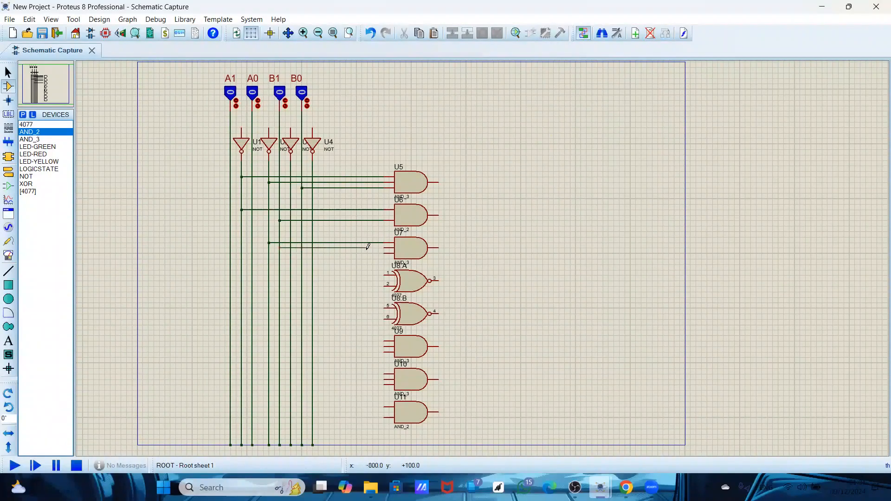
pyautogui.click(385, 246)
pyautogui.click(302, 253)
pyautogui.click(385, 251)
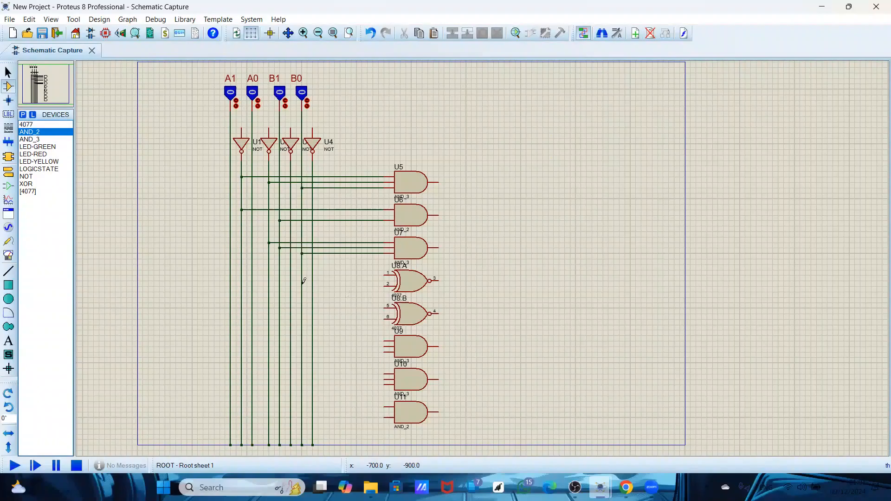
pyautogui.click(231, 275)
pyautogui.click(313, 275)
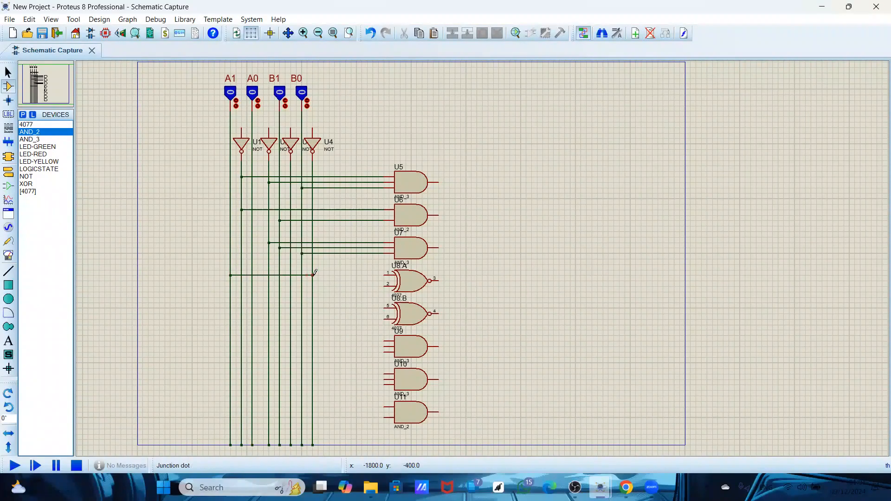
pyautogui.click(384, 274)
pyautogui.rightClick(311, 275)
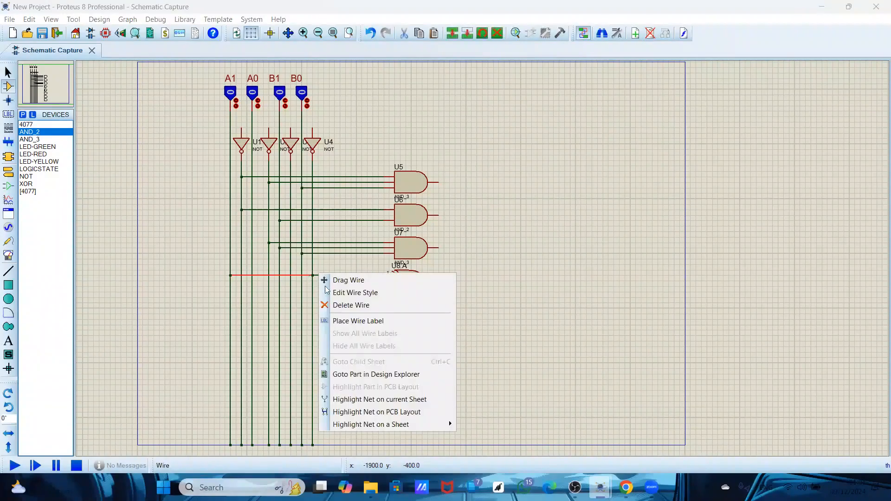
pyautogui.click(346, 306)
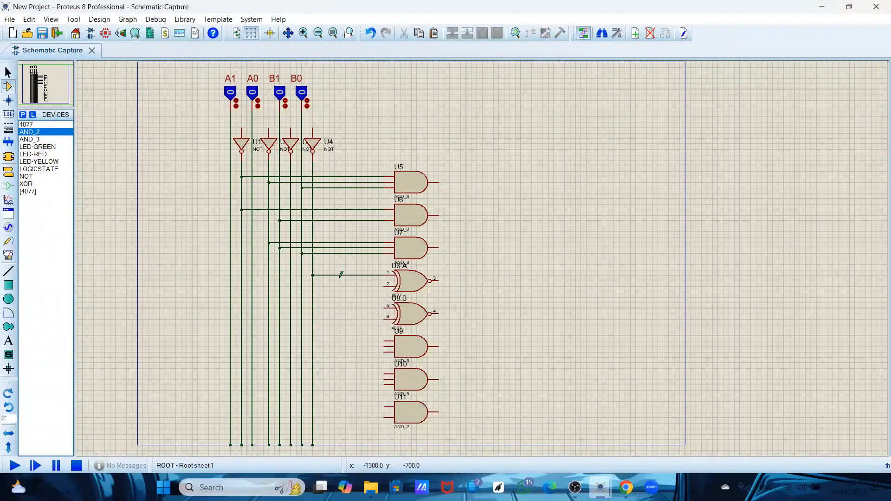
pyautogui.rightClick(341, 275)
pyautogui.click(360, 306)
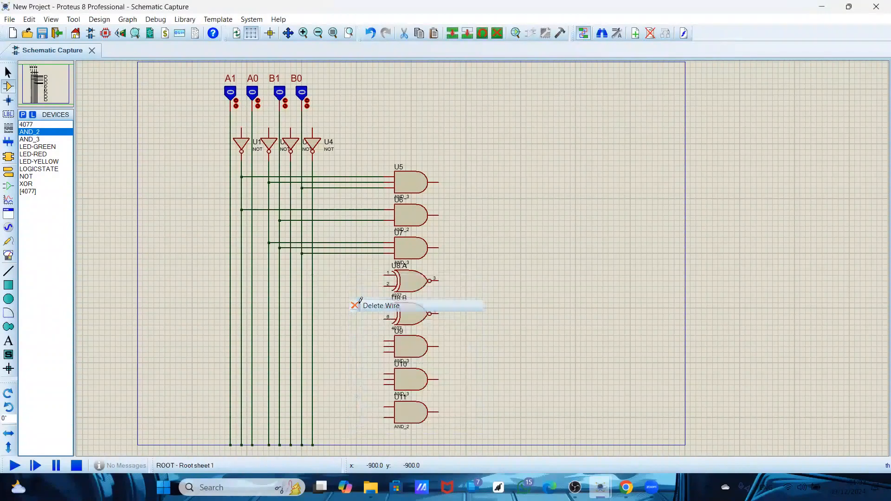
# Wire the upper 4077 gate's input 1 to the A1 line and its input 2 to the B1 line
pyautogui.click(231, 275)
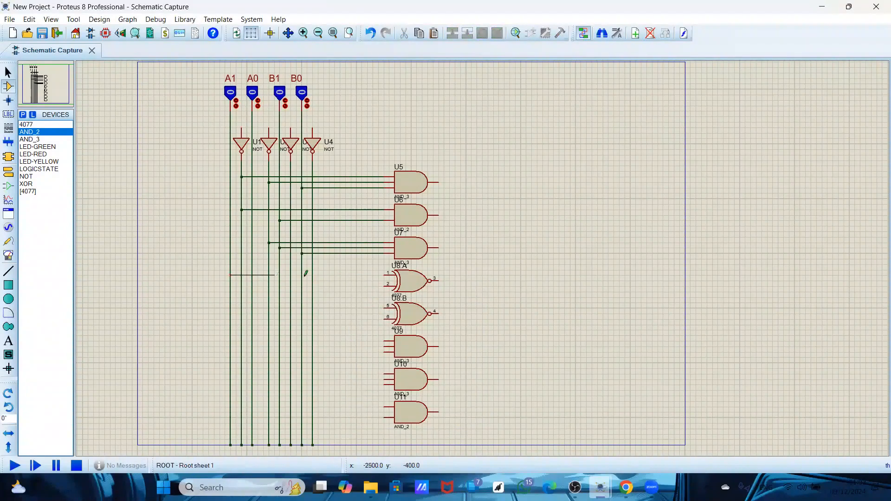
pyautogui.click(384, 274)
pyautogui.click(280, 285)
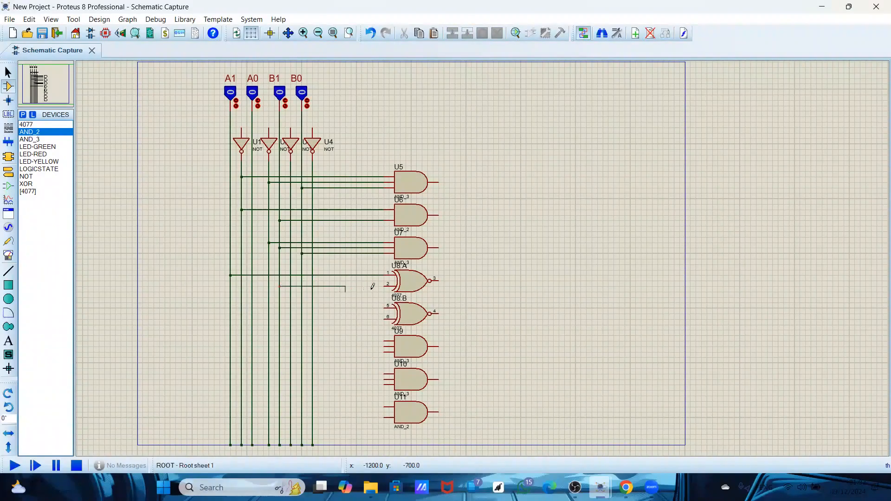
pyautogui.click(386, 284)
# Wire the lower 4077 gate's input 5 to the A0 line and its input 6 to the B0 line
pyautogui.click(254, 307)
pyautogui.click(385, 305)
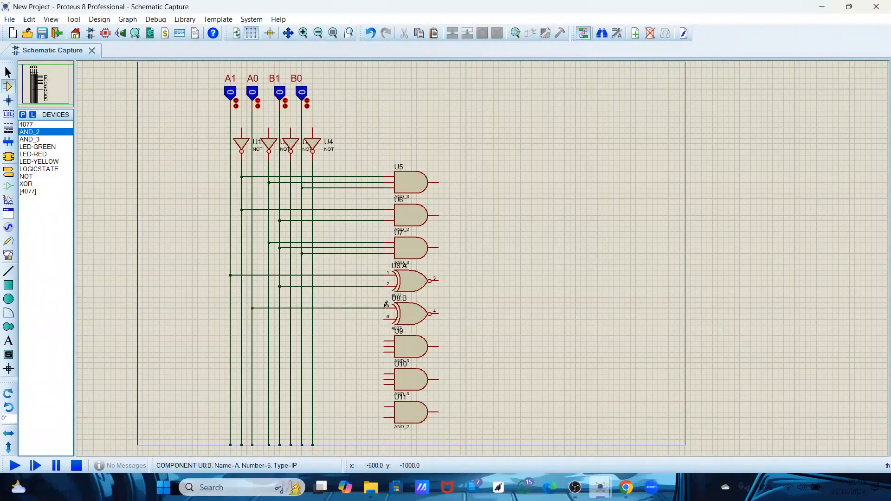
pyautogui.click(302, 319)
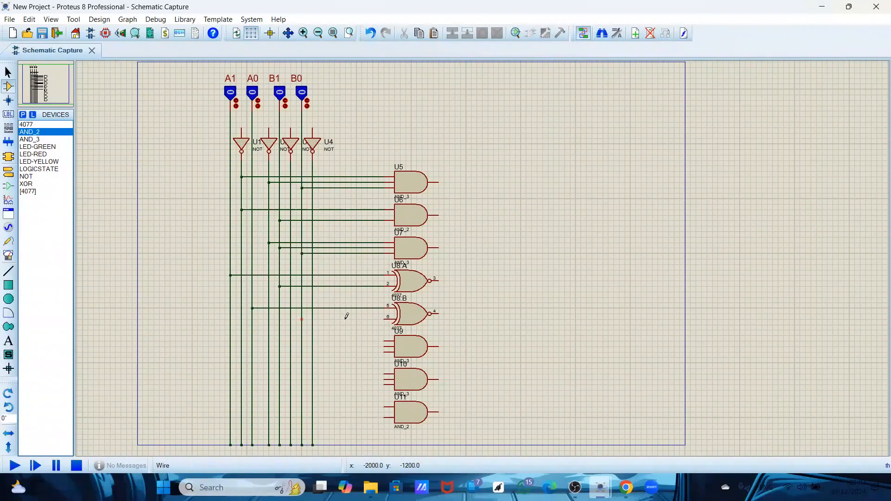
pyautogui.click(384, 319)
# Wire the inputs of the AND_3 gate directly below the 4077 gates, from top to bottom, to the A0, third NOT output and fourth NOT output lines
pyautogui.click(254, 339)
pyautogui.click(384, 341)
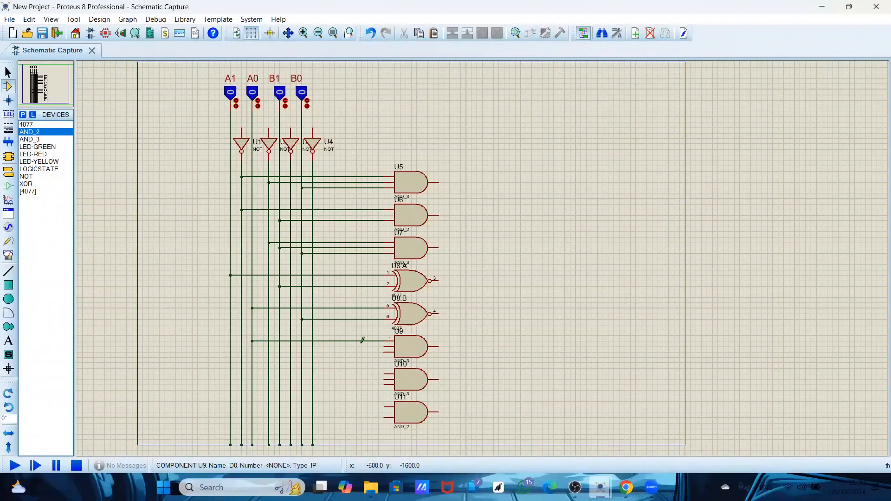
pyautogui.click(291, 346)
pyautogui.click(386, 347)
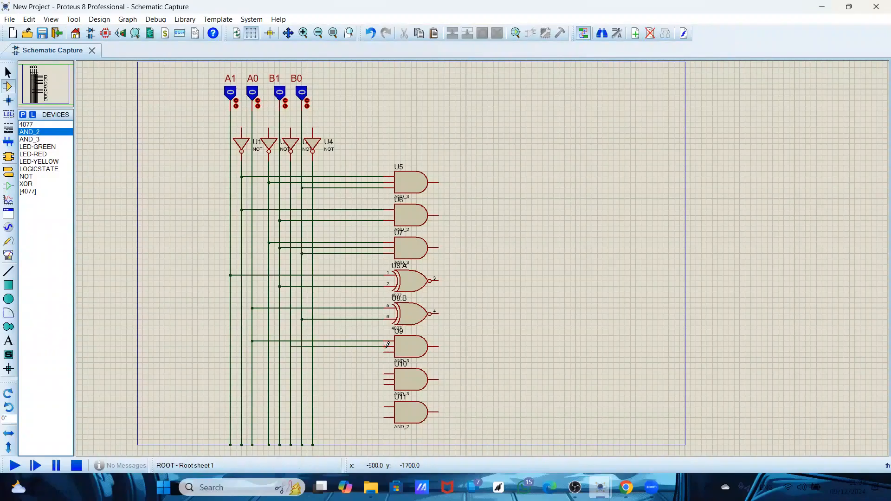
pyautogui.click(388, 346)
pyautogui.click(314, 352)
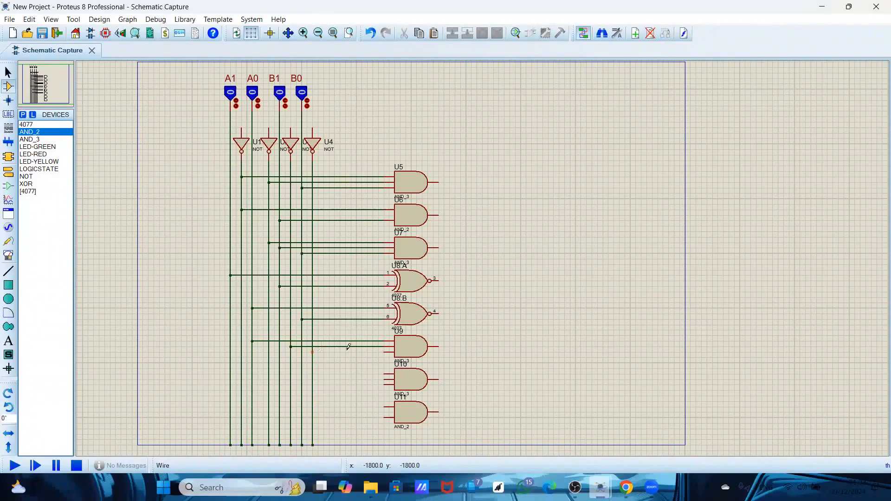
pyautogui.click(384, 351)
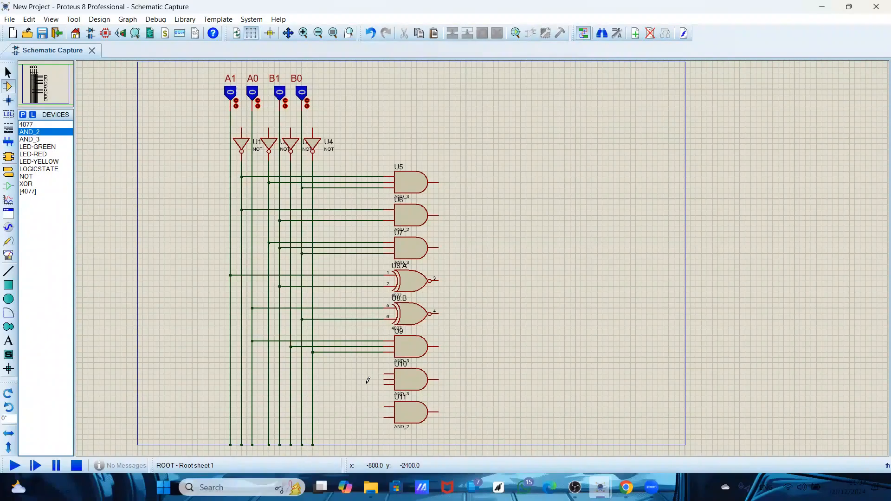
# Wire the lowest AND_3 gate's inputs, from top to bottom, to the A1 line, A0 line and fourth NOT output line
pyautogui.click(230, 374)
pyautogui.click(385, 373)
pyautogui.click(253, 379)
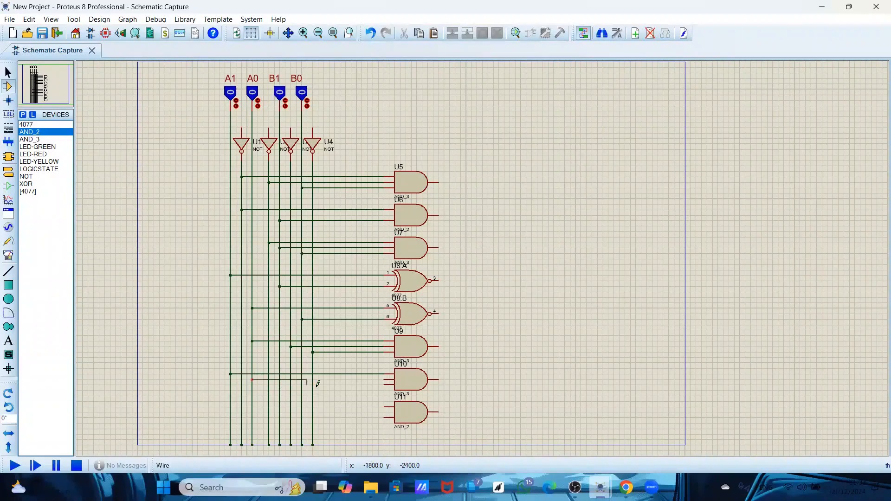
pyautogui.click(386, 379)
pyautogui.click(388, 377)
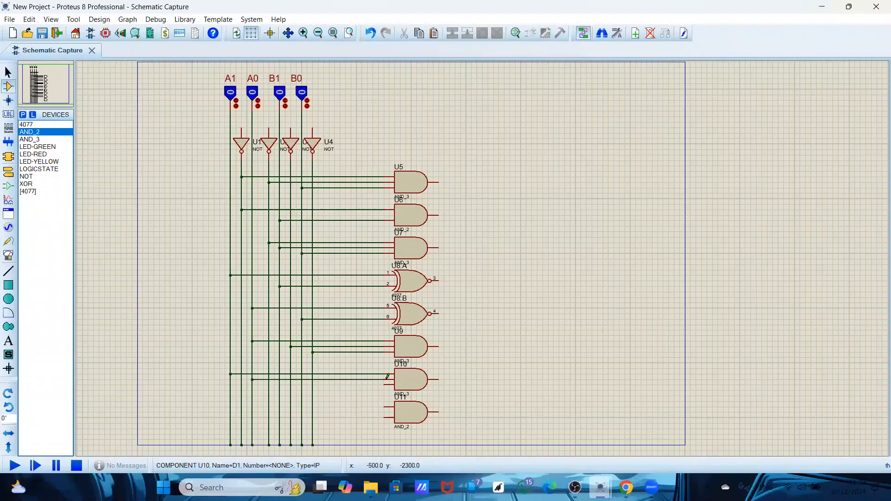
pyautogui.click(313, 385)
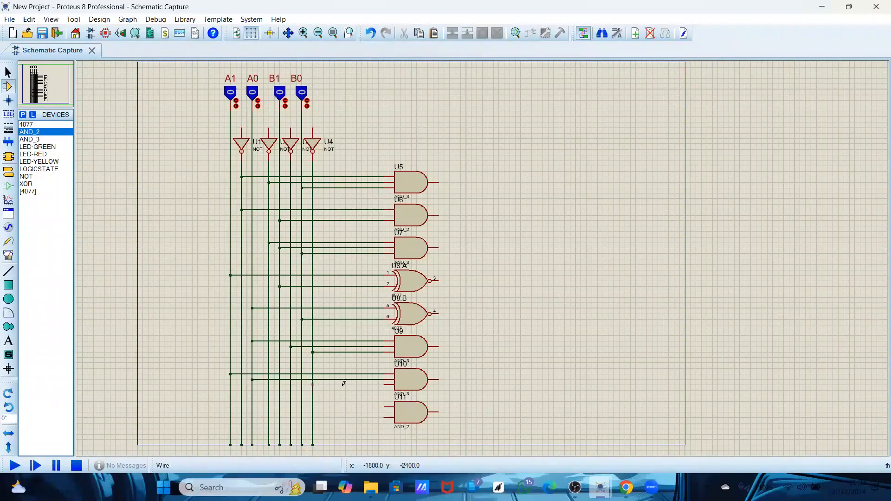
pyautogui.click(384, 384)
# Wire the lowest AND_2 gate's top input to the A1 line and its bottom input to the third NOT output line
pyautogui.click(230, 407)
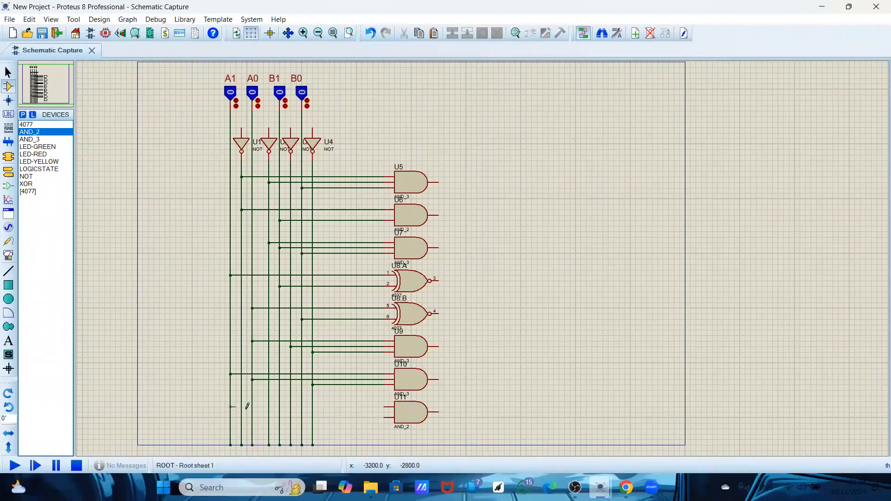
pyautogui.click(387, 407)
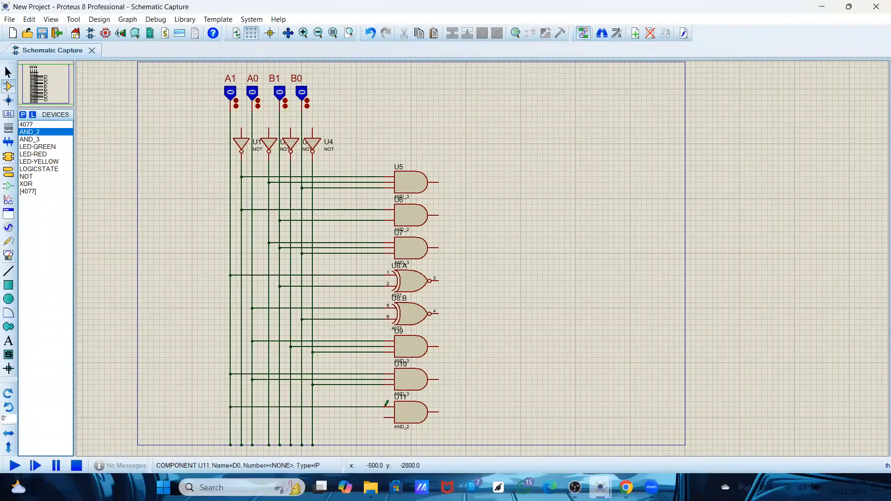
pyautogui.click(291, 417)
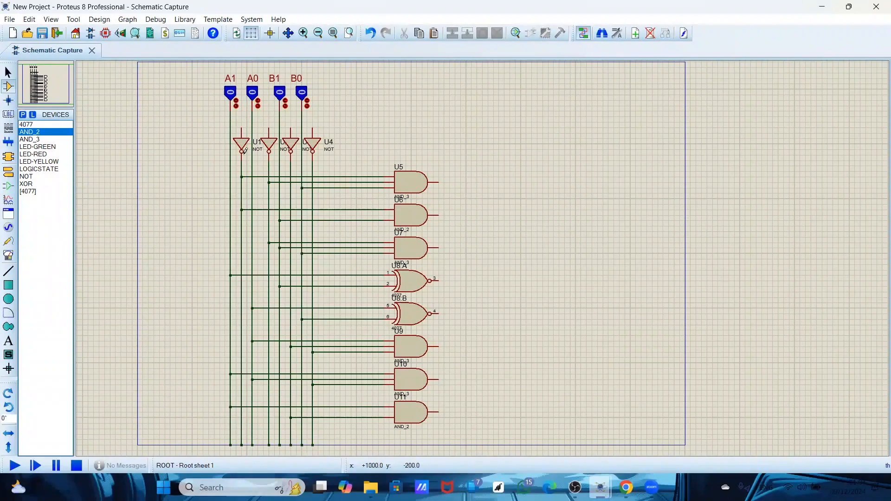
# Place an XOR gate right of the two topmost AND gates and wire their outputs to its upper and lower inputs
pyautogui.click(35, 186)
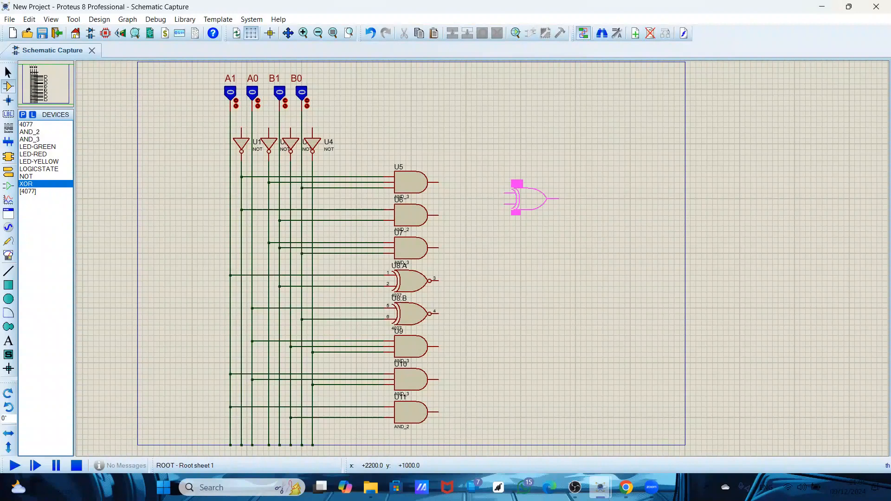
pyautogui.click(531, 198)
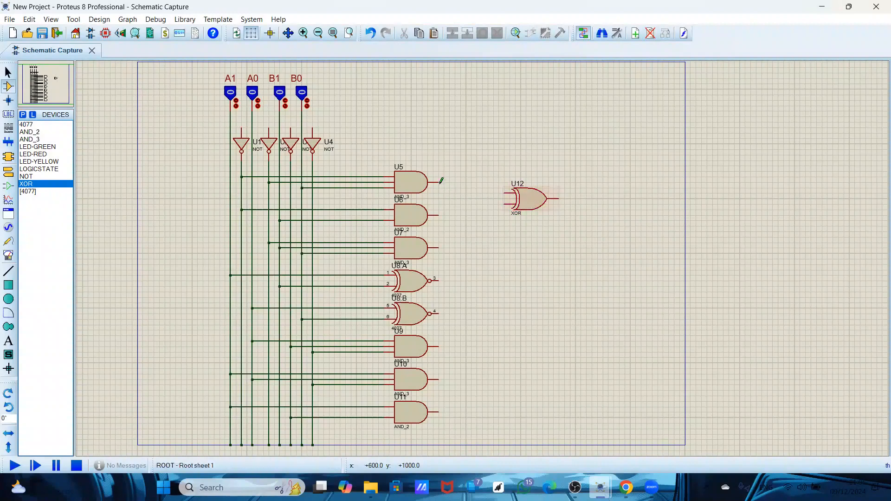
pyautogui.click(441, 181)
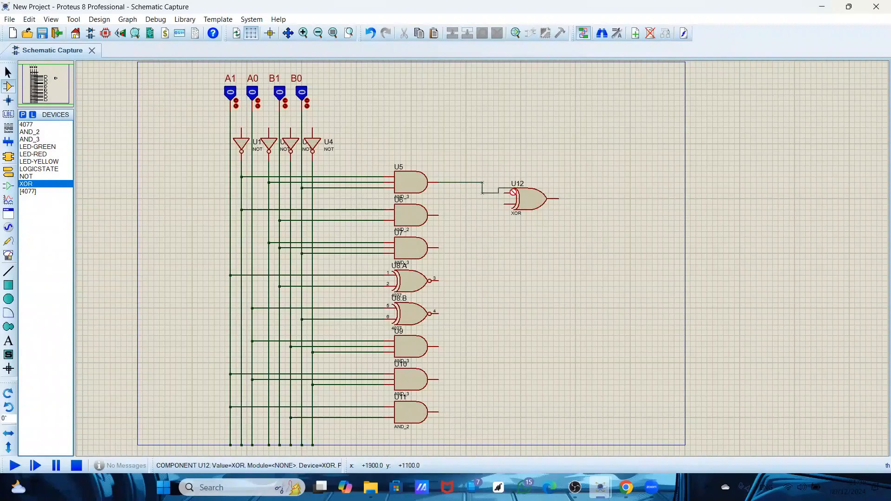
pyautogui.click(509, 193)
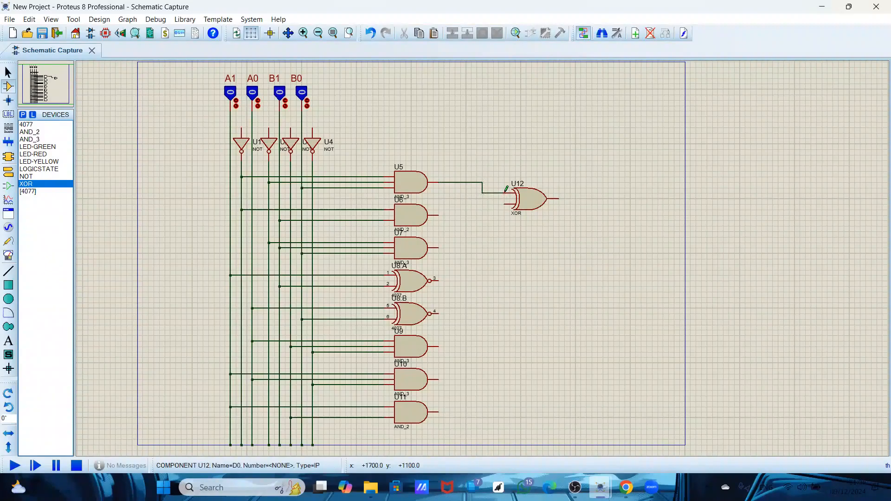
pyautogui.click(448, 214)
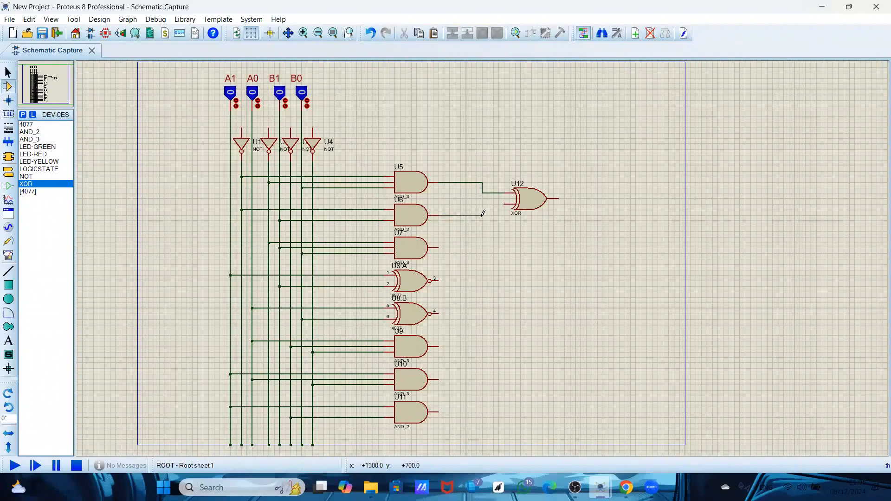
pyautogui.click(506, 203)
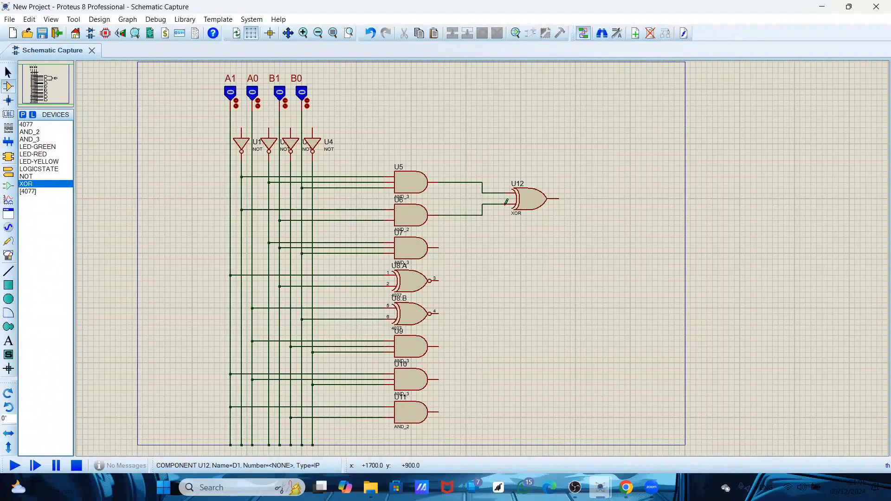
# Place a second XOR gate right of the first, wiring the first XOR's output to its upper input and the third AND gate's output to its lower input
pyautogui.click(51, 186)
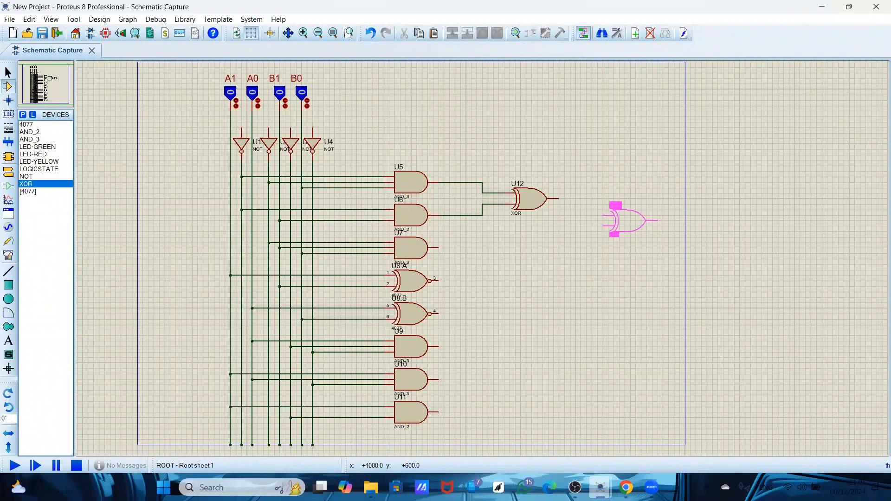
pyautogui.click(626, 218)
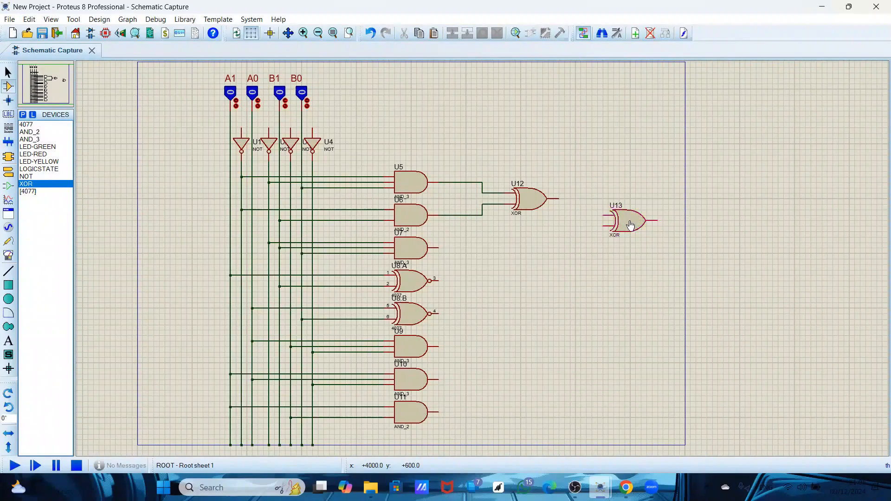
pyautogui.click(561, 197)
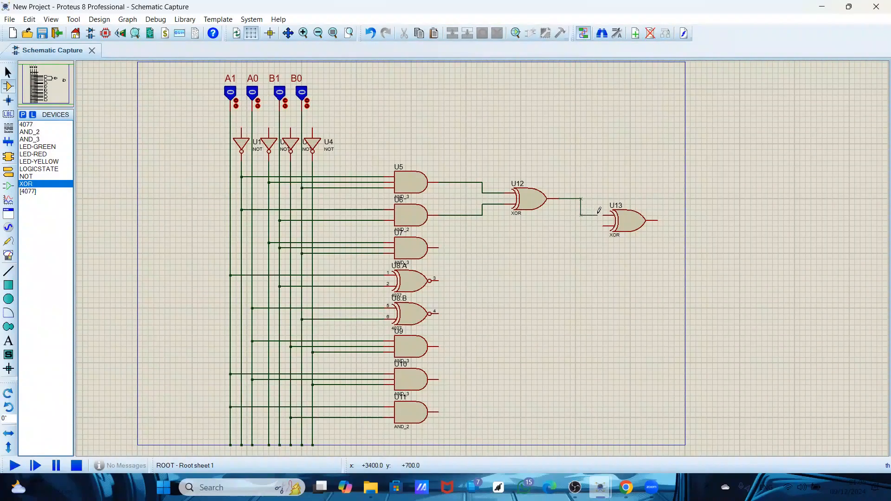
pyautogui.click(606, 213)
pyautogui.click(441, 245)
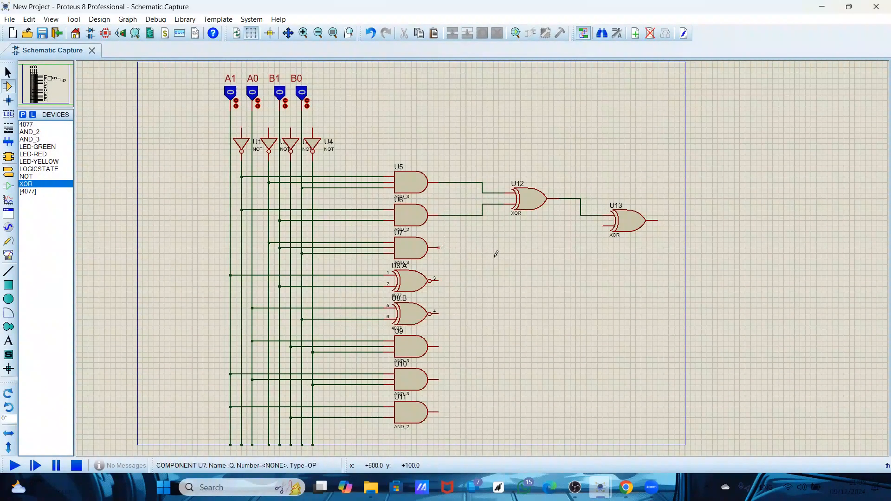
pyautogui.click(581, 247)
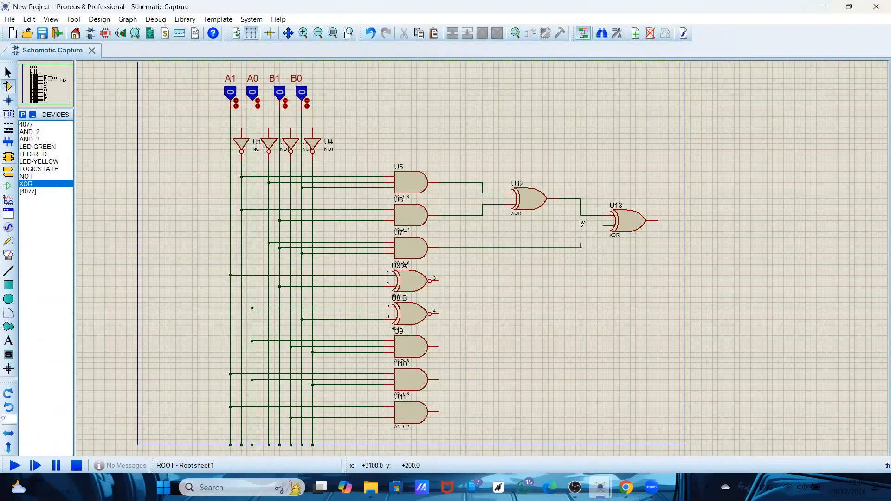
pyautogui.click(608, 226)
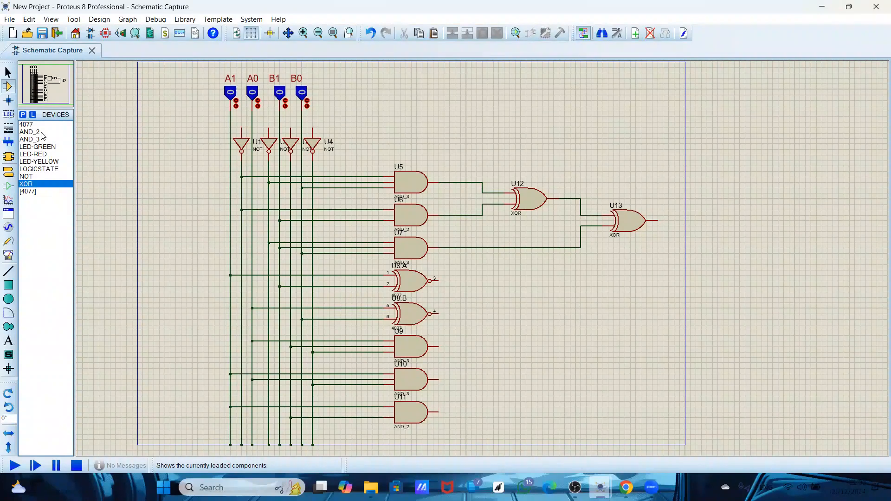
# Place an AND_2 gate right of the two 4077 gates and wire their outputs to its upper and lower inputs
pyautogui.click(30, 132)
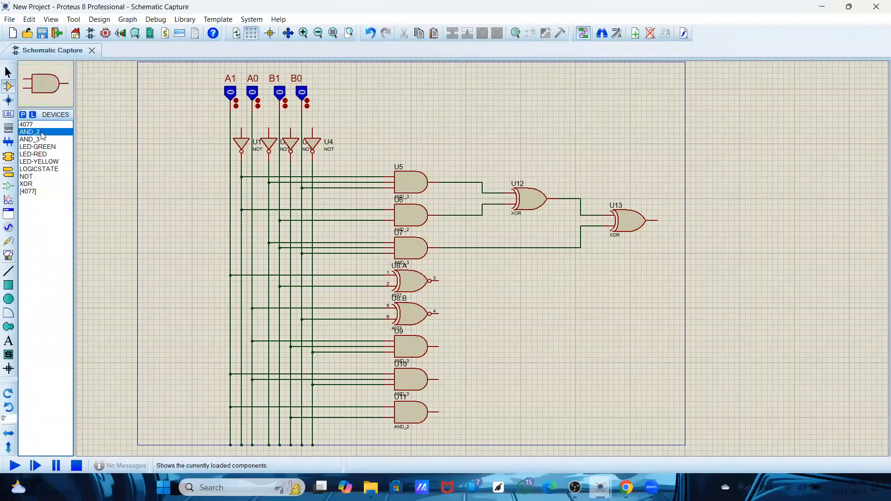
pyautogui.click(574, 333)
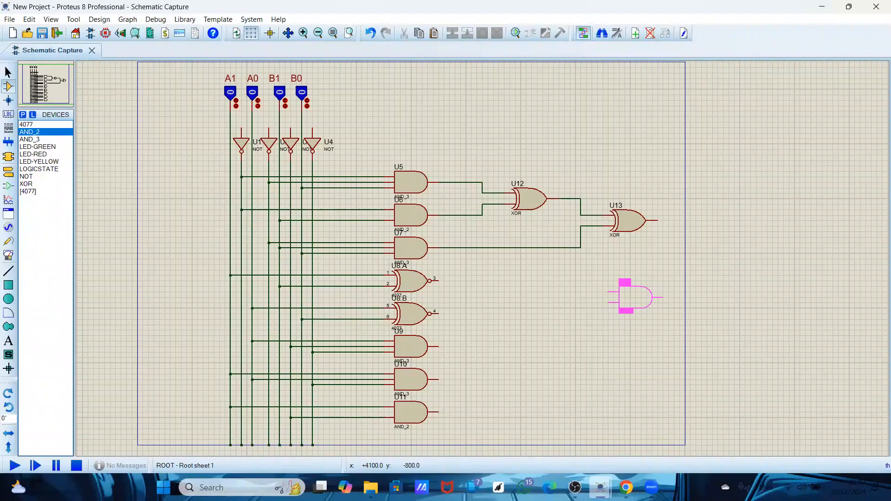
pyautogui.click(634, 297)
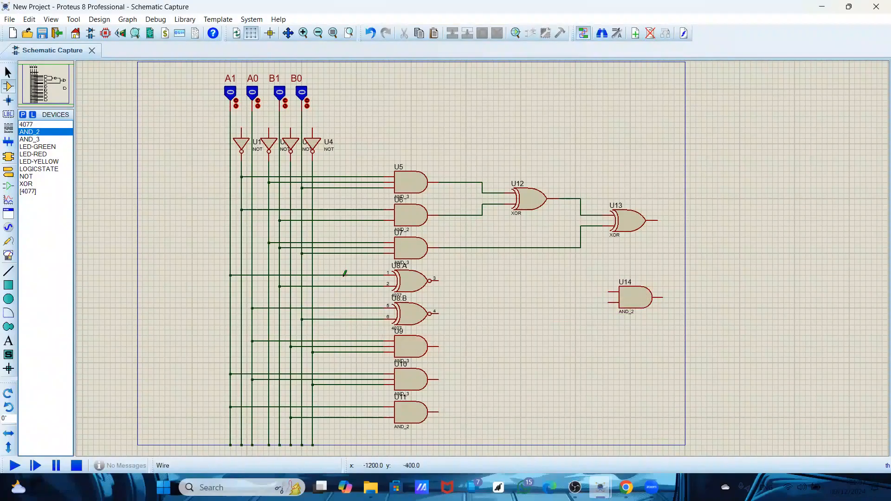
pyautogui.click(439, 281)
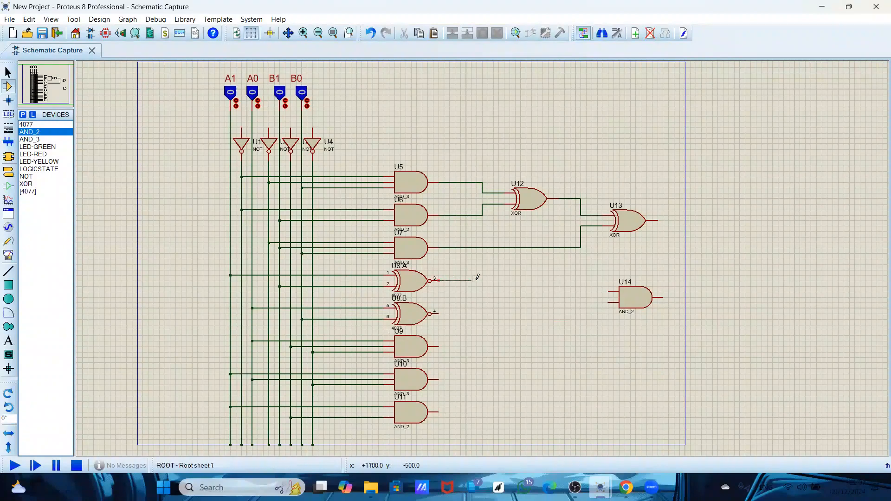
pyautogui.click(547, 279)
pyautogui.click(609, 291)
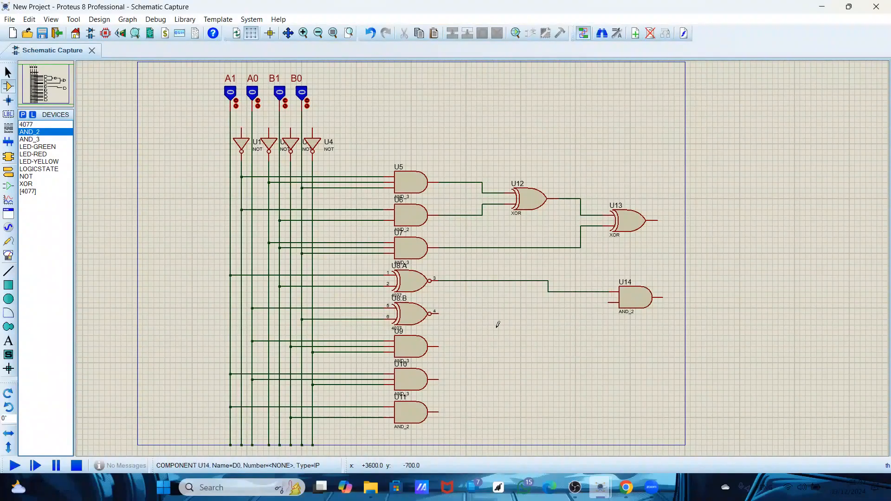
pyautogui.click(439, 312)
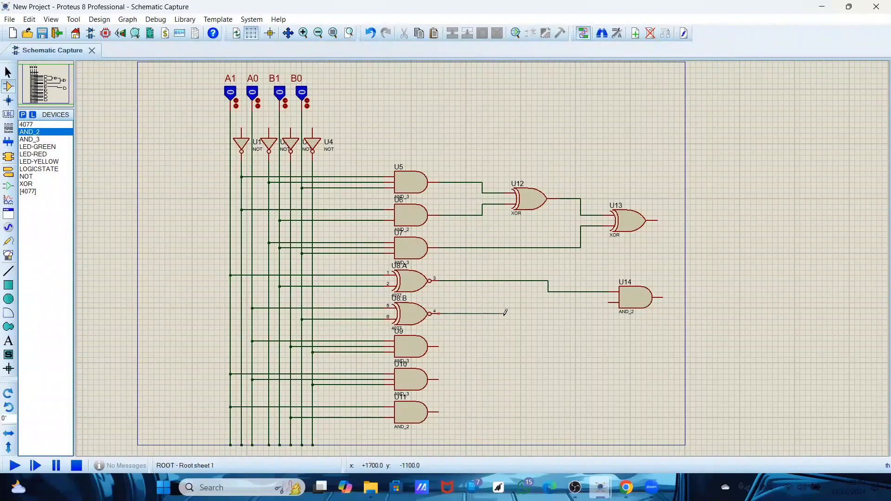
pyautogui.click(550, 313)
pyautogui.click(549, 303)
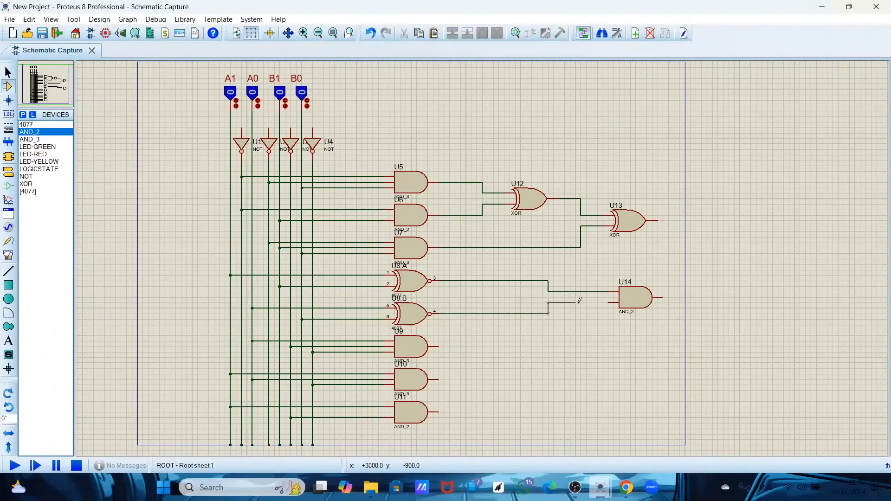
pyautogui.click(608, 302)
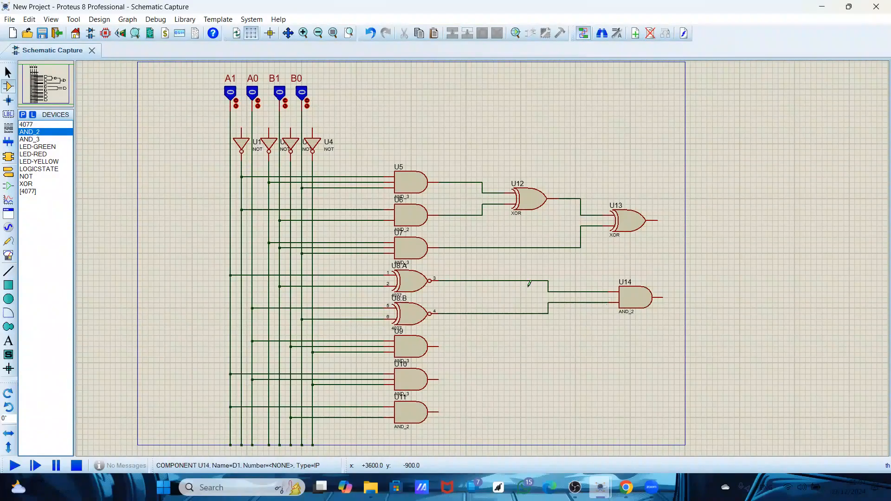
# Place an XOR gate right of the two lower AND_3 gates below the 4077s and wire their outputs to its upper and lower inputs
pyautogui.click(34, 184)
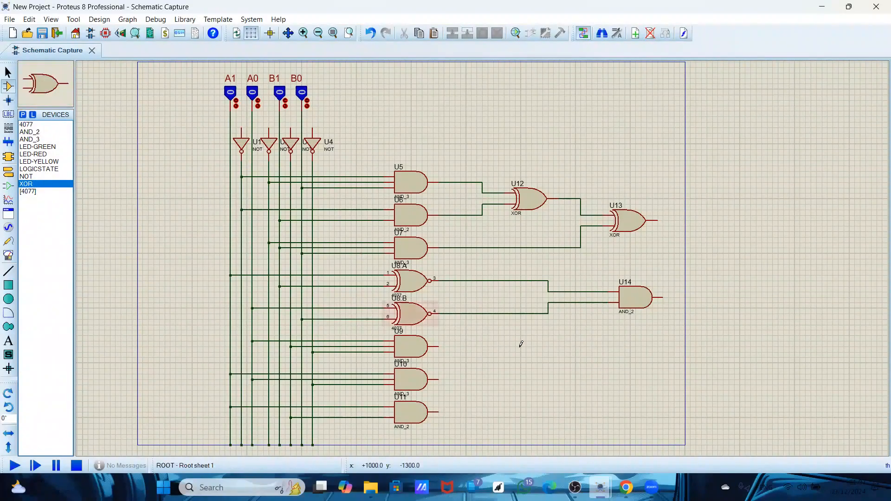
pyautogui.click(535, 379)
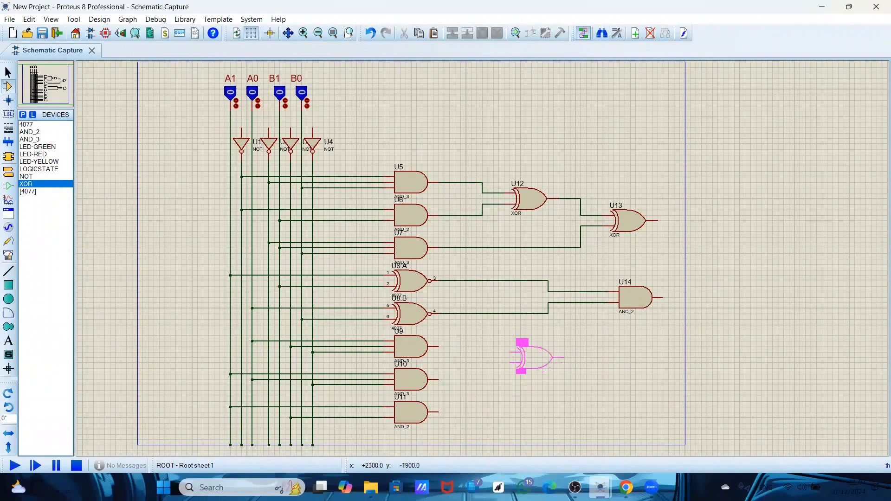
pyautogui.click(534, 357)
pyautogui.click(437, 346)
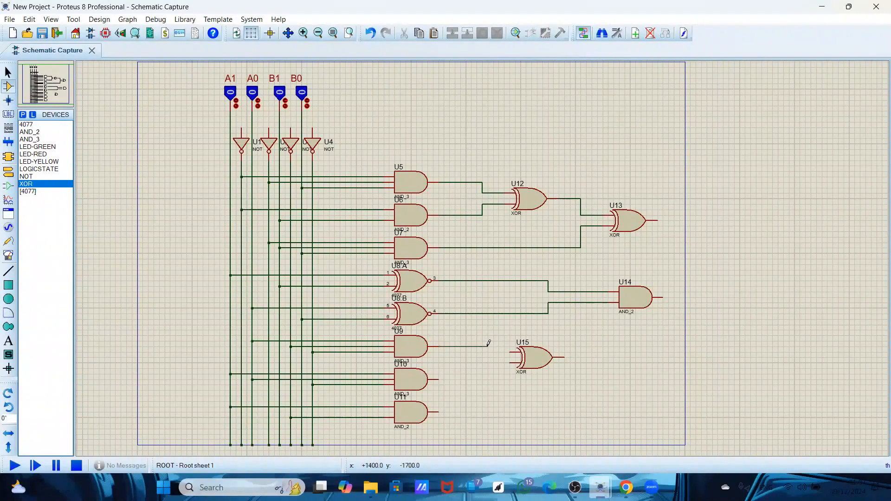
pyautogui.click(510, 351)
pyautogui.click(438, 379)
pyautogui.click(511, 362)
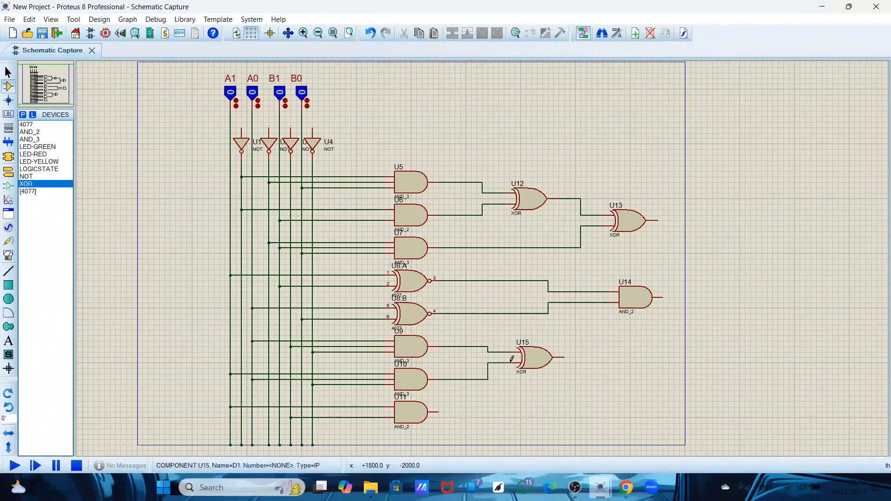
# Place another XOR gate right of U15, wiring the lowest AND_2 output to its lower input and U15's output to its upper input
pyautogui.click(58, 184)
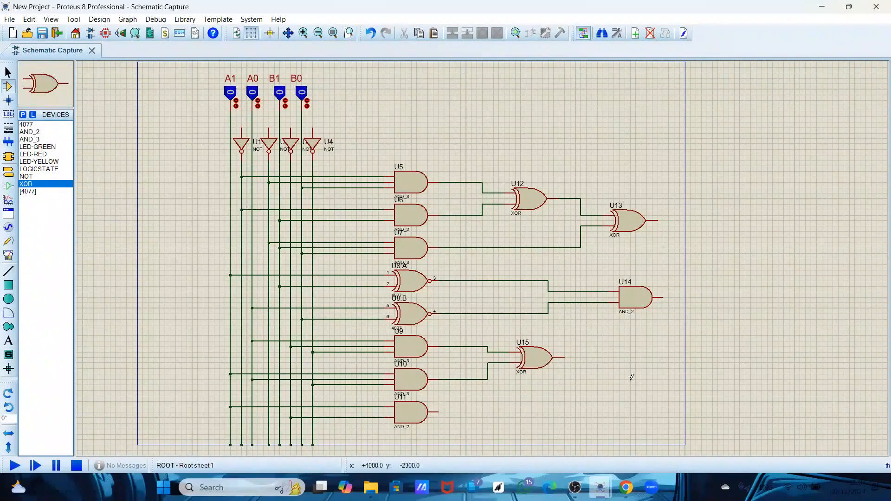
pyautogui.click(633, 415)
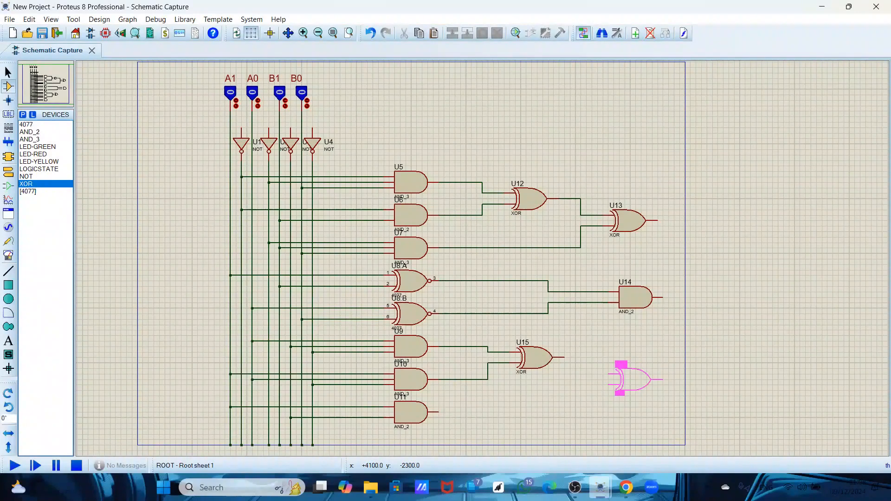
pyautogui.click(635, 377)
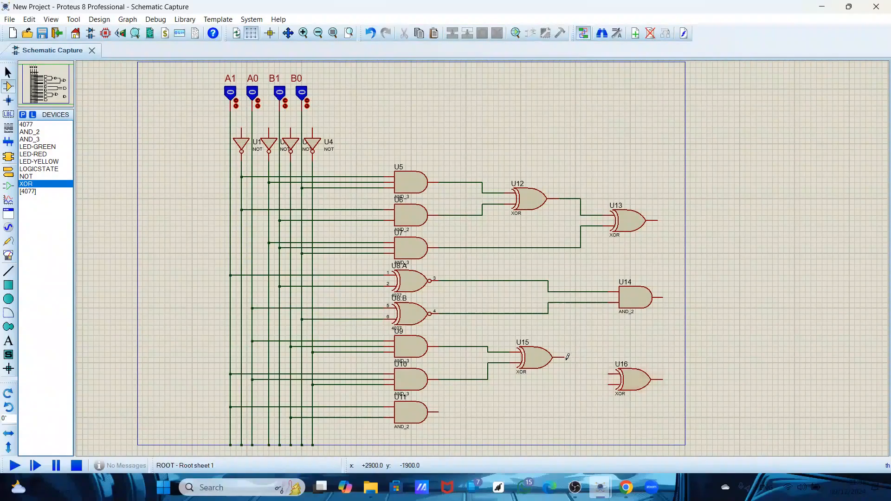
pyautogui.click(439, 412)
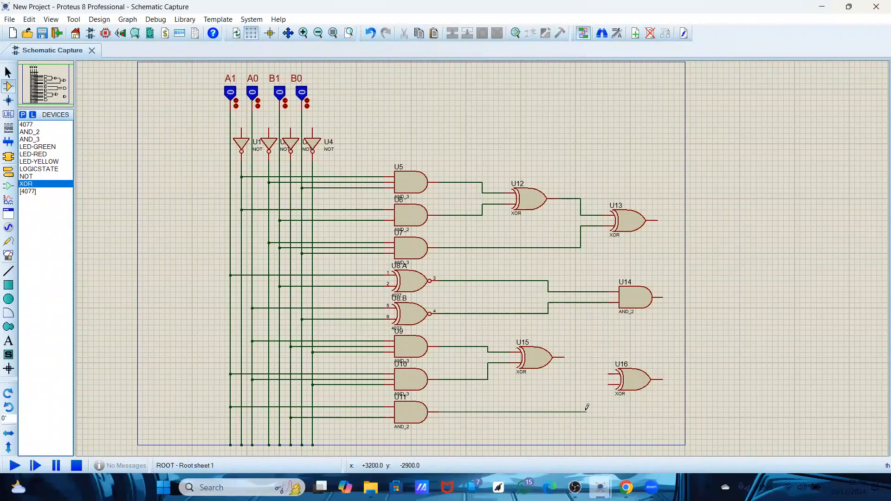
pyautogui.click(586, 412)
pyautogui.click(612, 383)
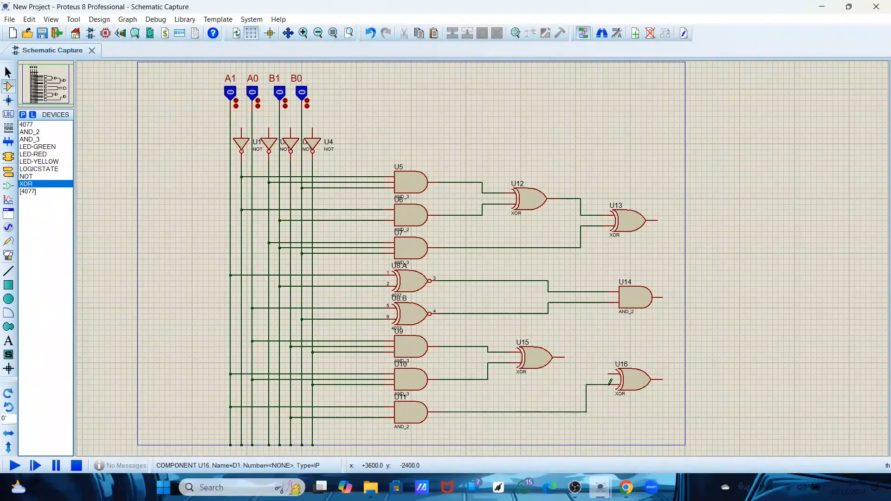
pyautogui.click(565, 356)
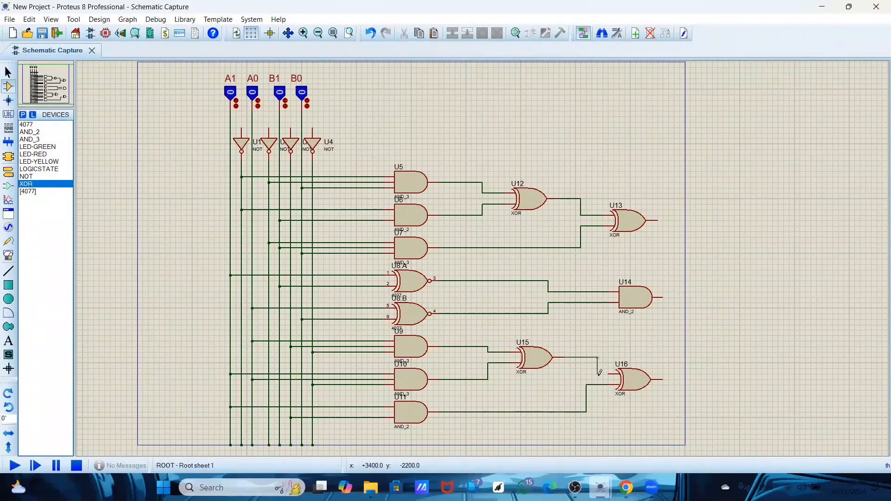
pyautogui.click(609, 375)
# Place a LED-YELLOW right of the topmost final XOR gate and wire that gate's output to the LED's upper pin
pyautogui.click(50, 162)
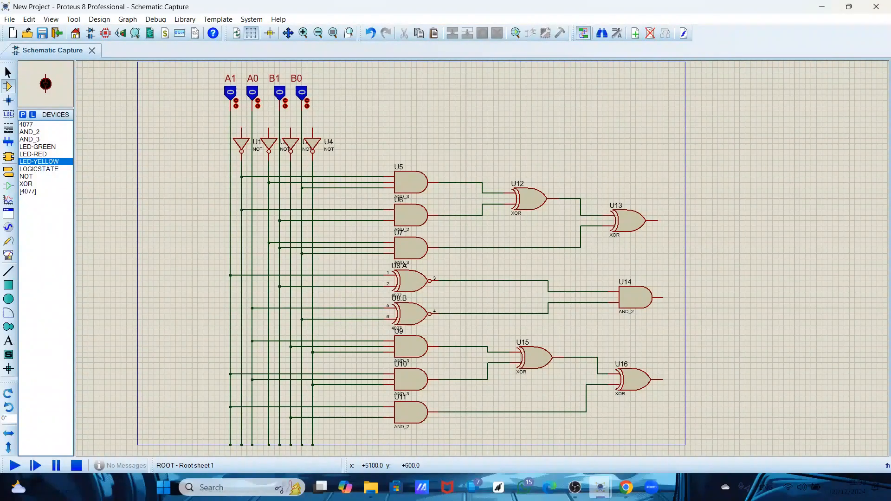
pyautogui.click(691, 210)
pyautogui.click(691, 211)
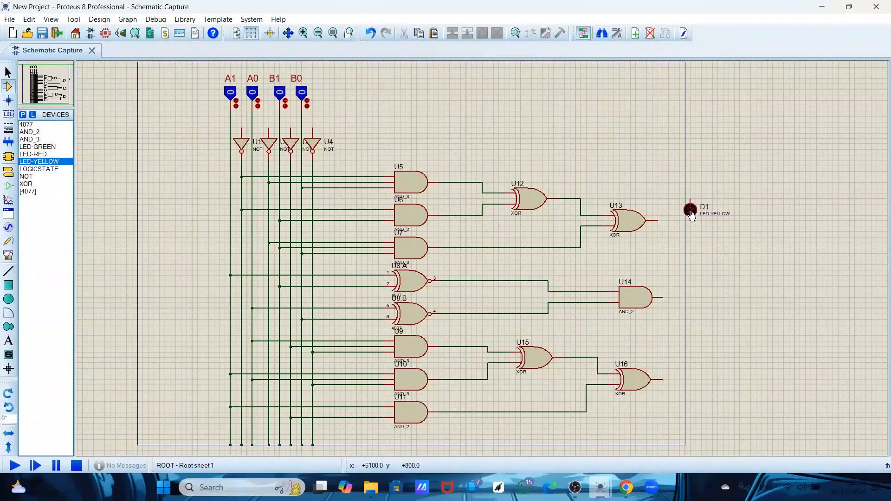
pyautogui.click(659, 221)
pyautogui.click(685, 220)
pyautogui.click(664, 188)
pyautogui.click(691, 199)
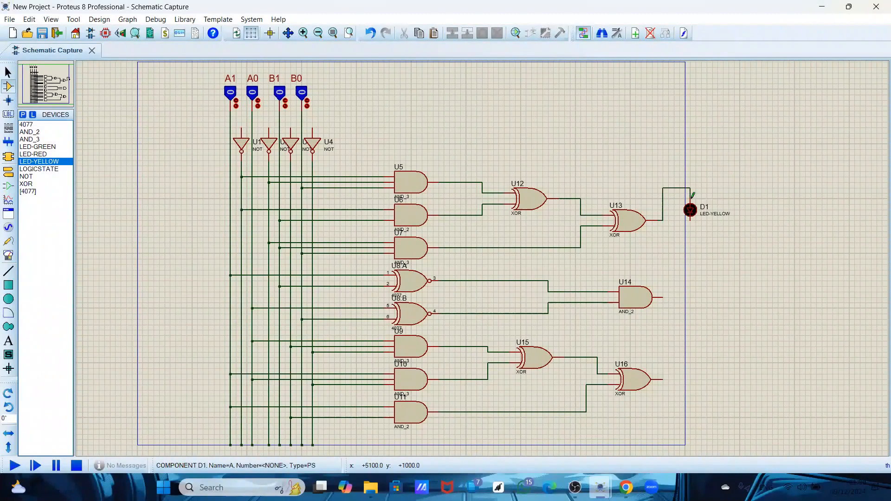
# Attach a GROUND terminal to the lower pin of the yellow LED
pyautogui.click(9, 174)
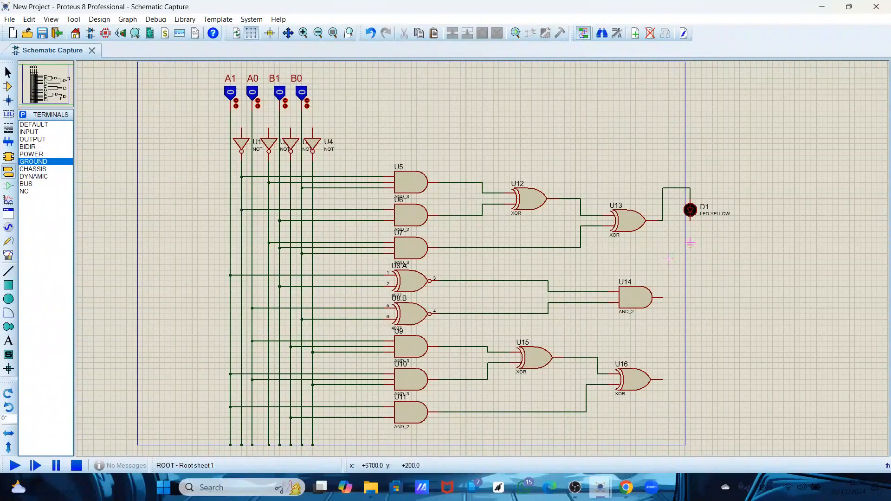
pyautogui.click(690, 227)
pyautogui.click(8, 72)
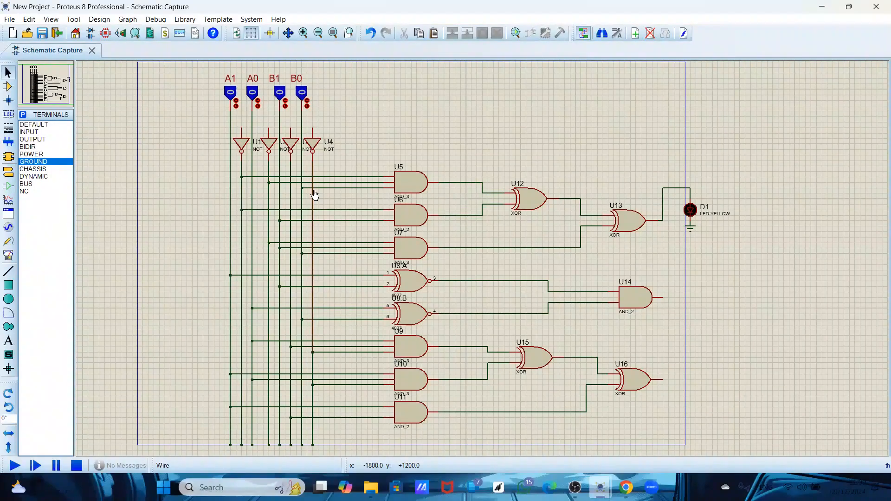
# Place a LED-GREEN right of the AND_2 gate fed by the 4077s and wire that gate's output to the LED's upper pin
pyautogui.click(8, 87)
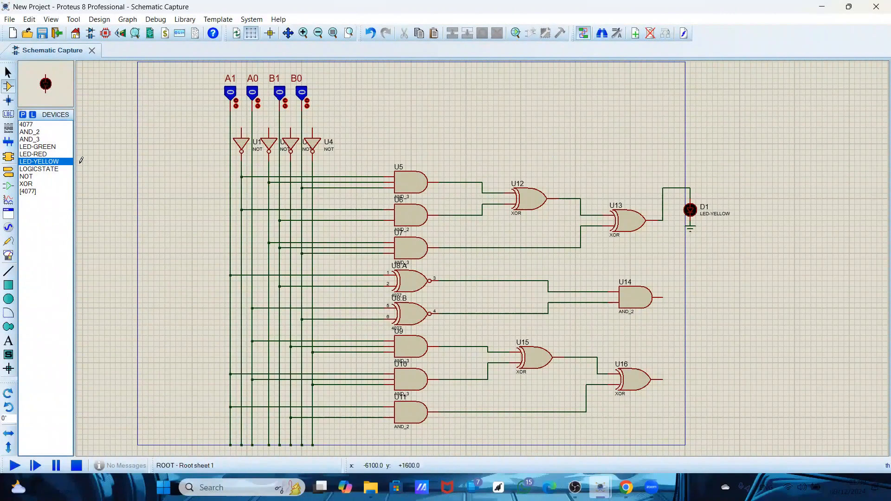
pyautogui.click(41, 146)
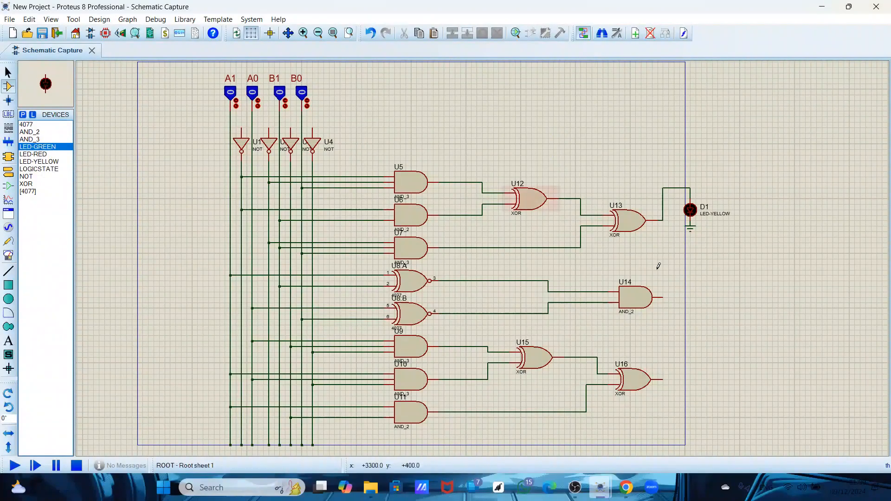
pyautogui.click(704, 296)
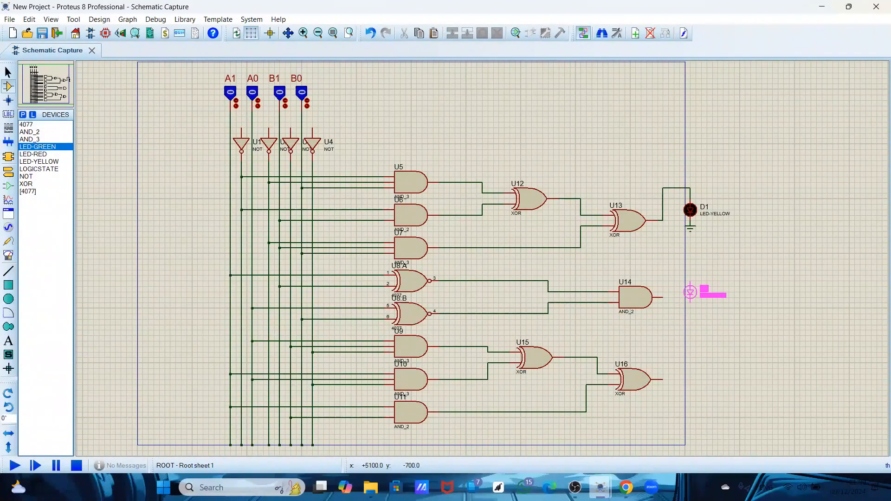
pyautogui.click(690, 291)
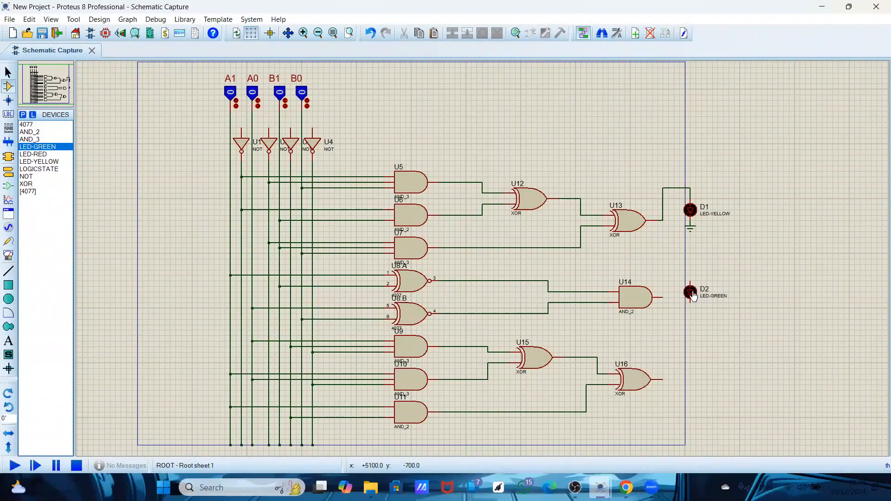
pyautogui.click(663, 296)
pyautogui.click(668, 264)
pyautogui.click(691, 278)
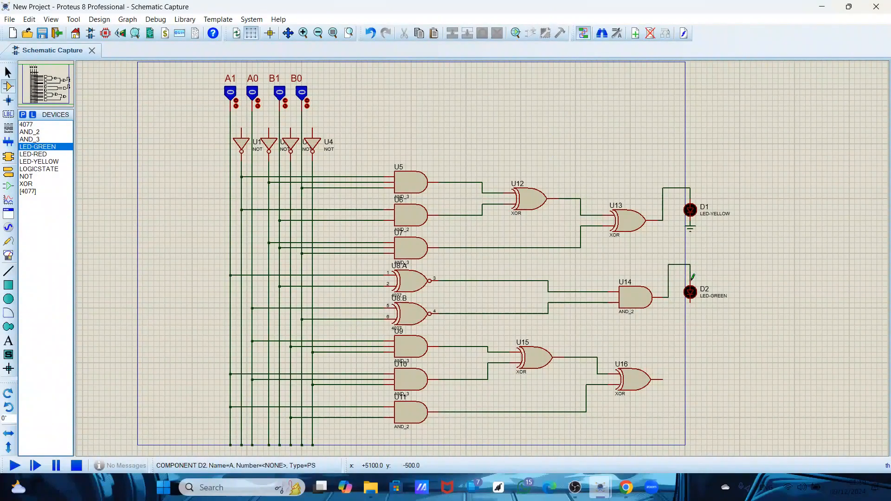
# Attach a GROUND terminal to the green LED's lower pin and place a LED-RED right of U16
pyautogui.click(10, 173)
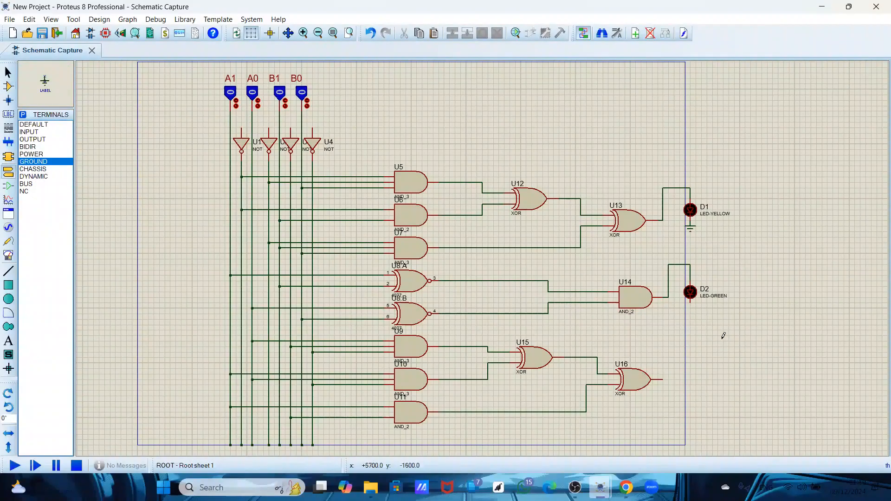
pyautogui.click(690, 309)
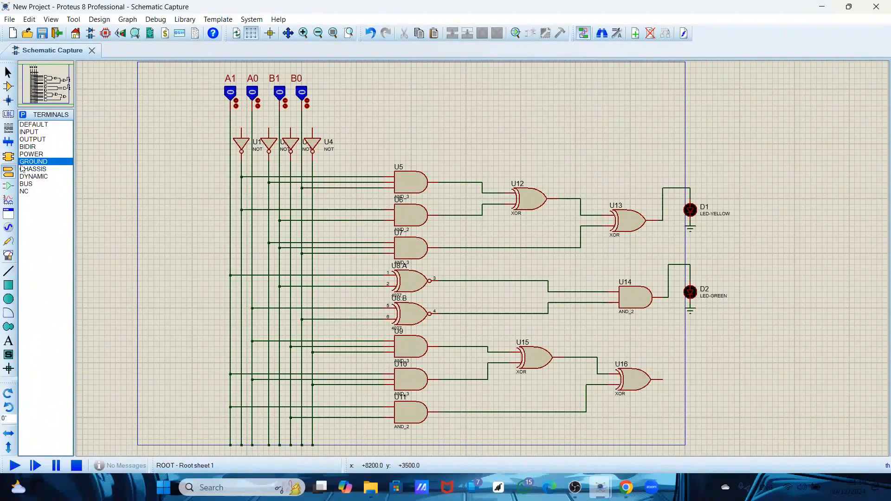
pyautogui.click(8, 87)
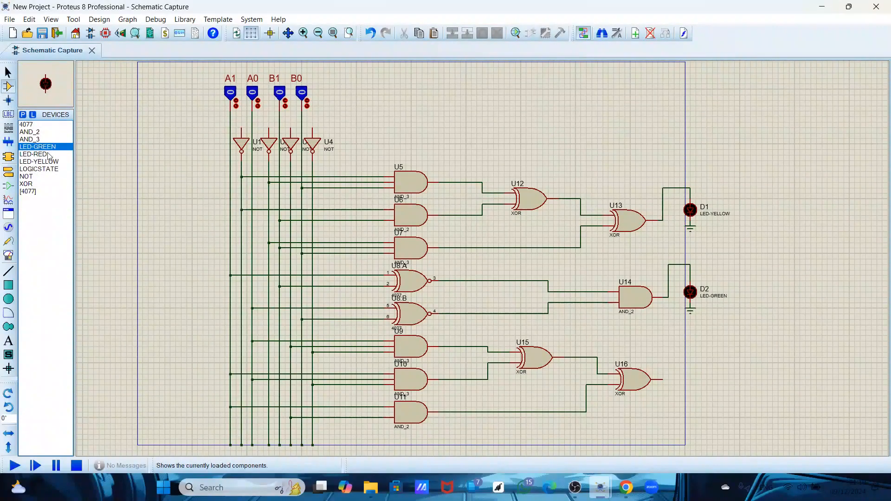
pyautogui.click(50, 155)
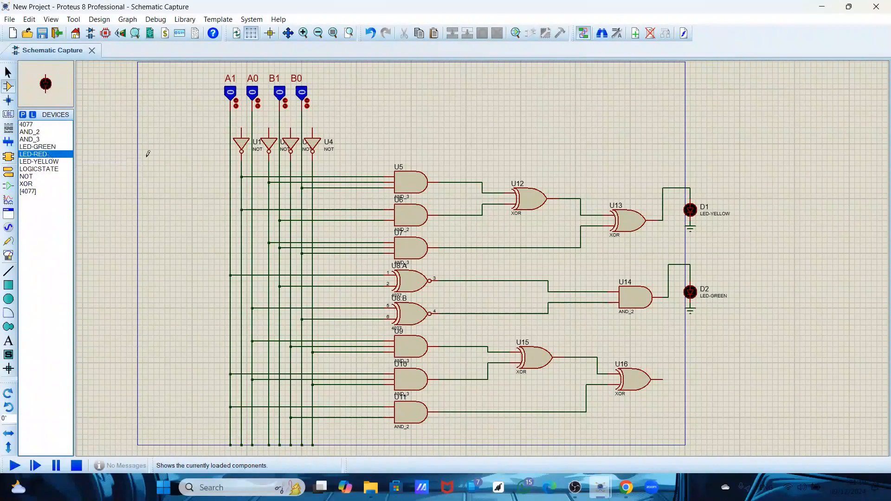
pyautogui.click(690, 385)
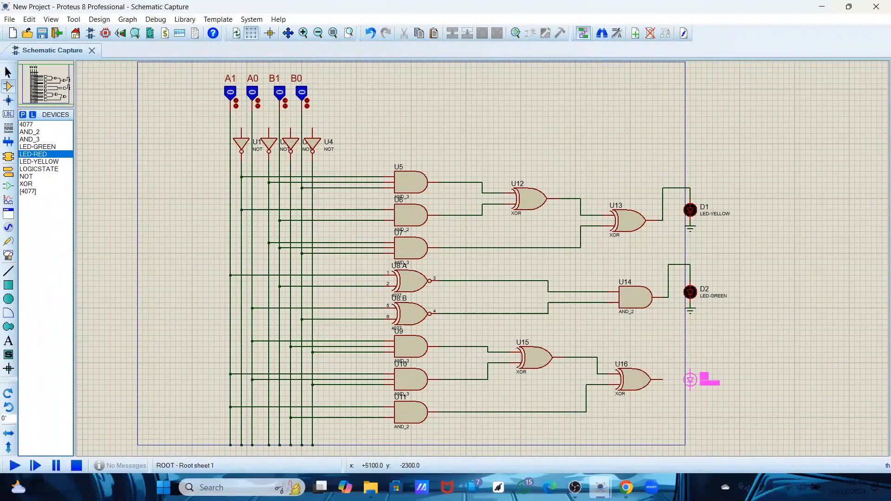
pyautogui.click(690, 380)
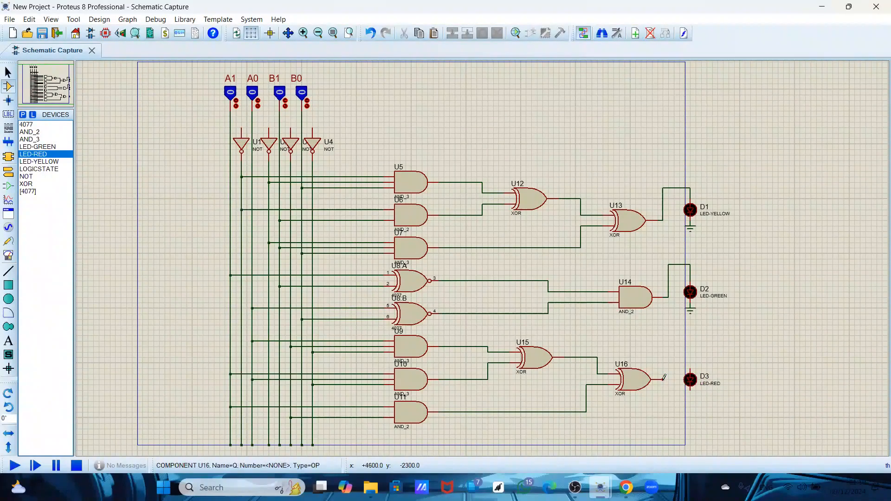
# Wire U16's output to the red LED's upper pin and attach a GROUND terminal to the LED's lower pin
pyautogui.click(674, 380)
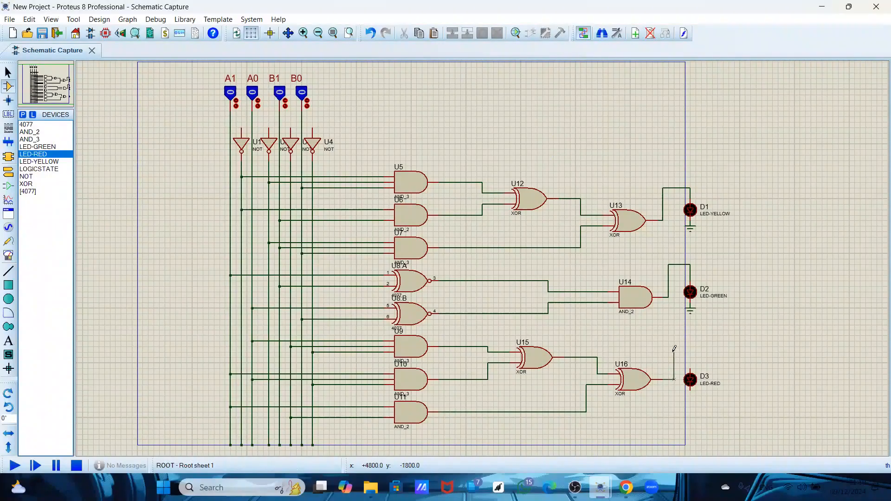
pyautogui.click(673, 352)
pyautogui.click(691, 369)
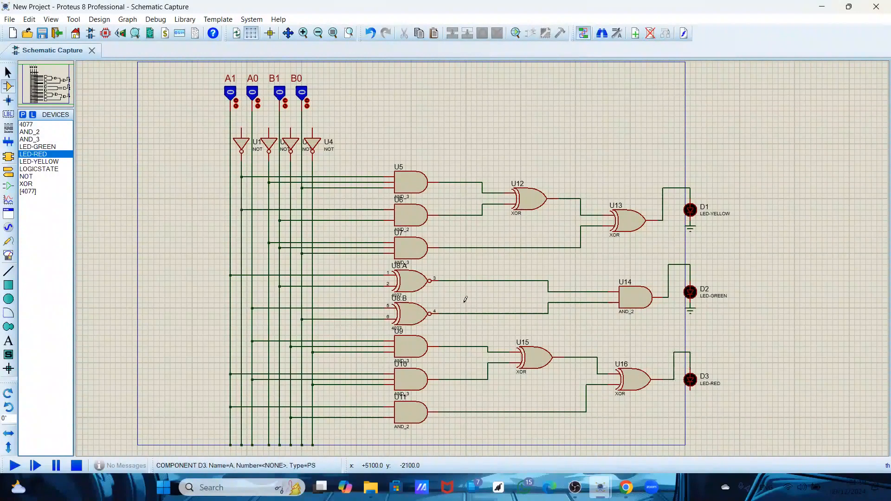
pyautogui.click(9, 172)
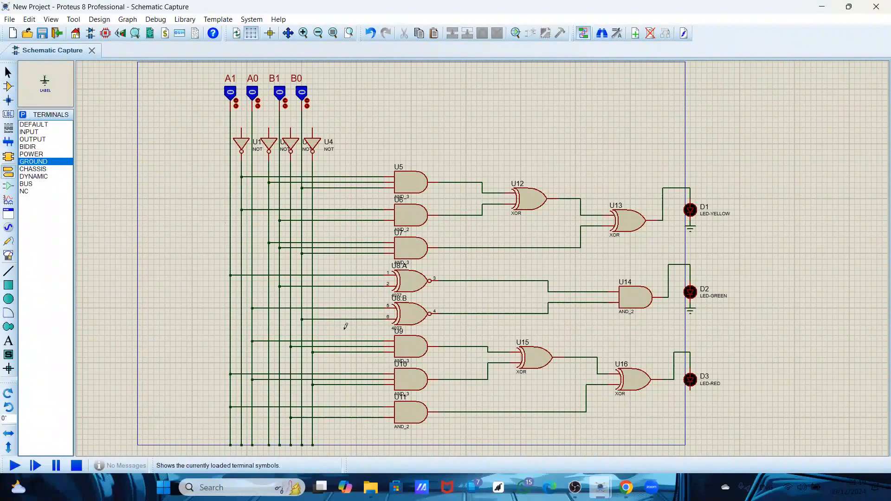
pyautogui.click(690, 400)
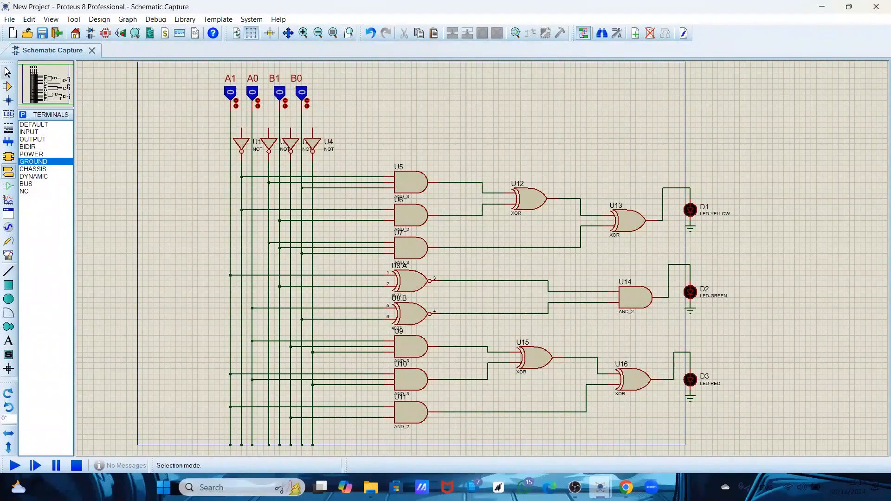
# Wire the inputs of the four NOT gates to the A1, A0, B1 and B0 lines respectively, just below the logic states
pyautogui.click(8, 72)
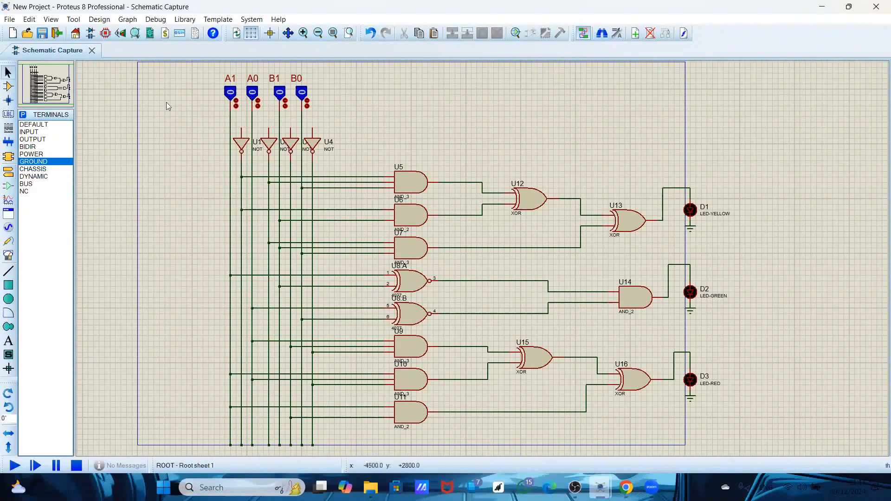
pyautogui.click(230, 116)
pyautogui.click(241, 128)
pyautogui.click(269, 116)
pyautogui.click(252, 116)
pyautogui.click(280, 116)
pyautogui.click(312, 128)
pyautogui.click(302, 117)
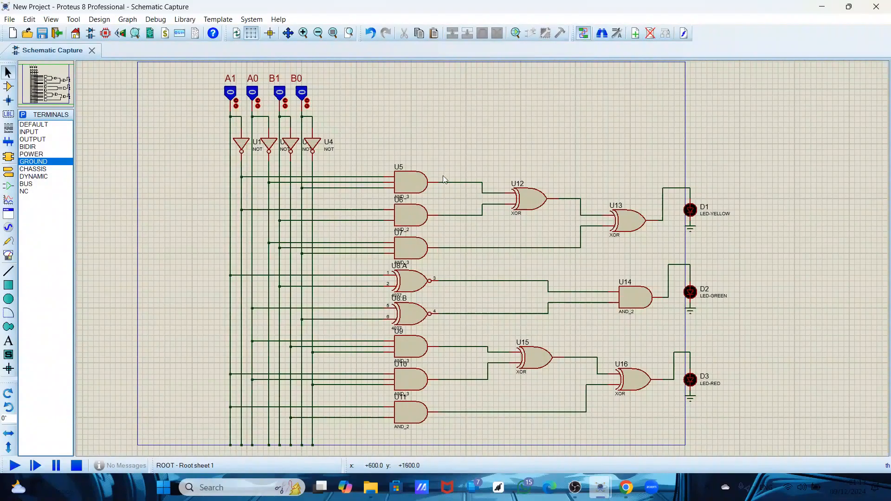
# Add the graphics text A1'A0'B0 at U5's output and move it just above the output wire
pyautogui.click(8, 342)
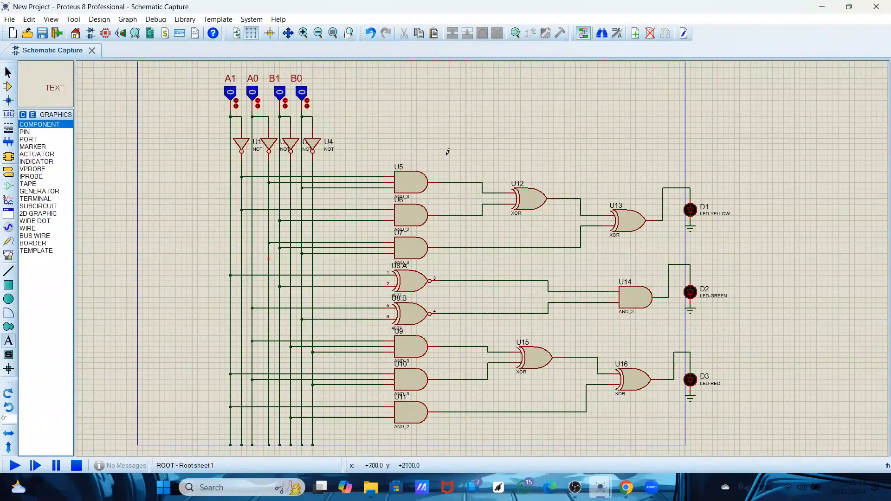
pyautogui.click(442, 175)
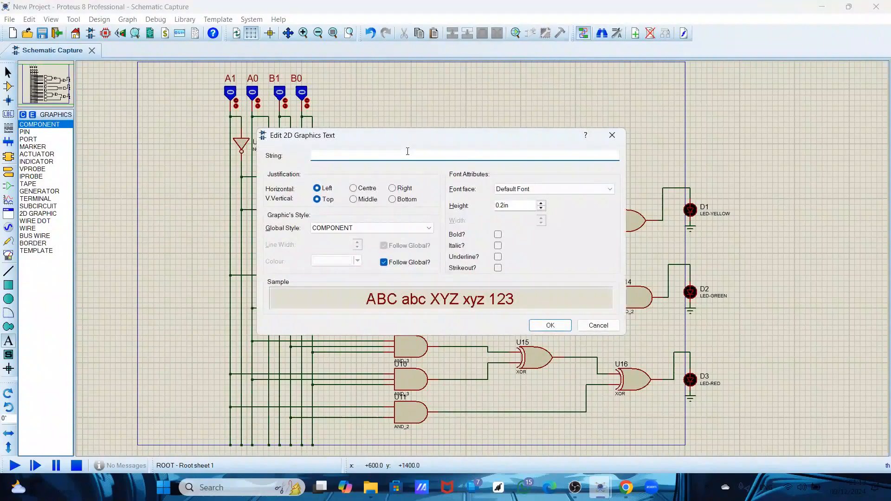
pyautogui.write('a')
pyautogui.press('BackSpace')
pyautogui.write("A1'B")
pyautogui.press('BackSpace')
pyautogui.write("A0'B0")
pyautogui.click(550, 324)
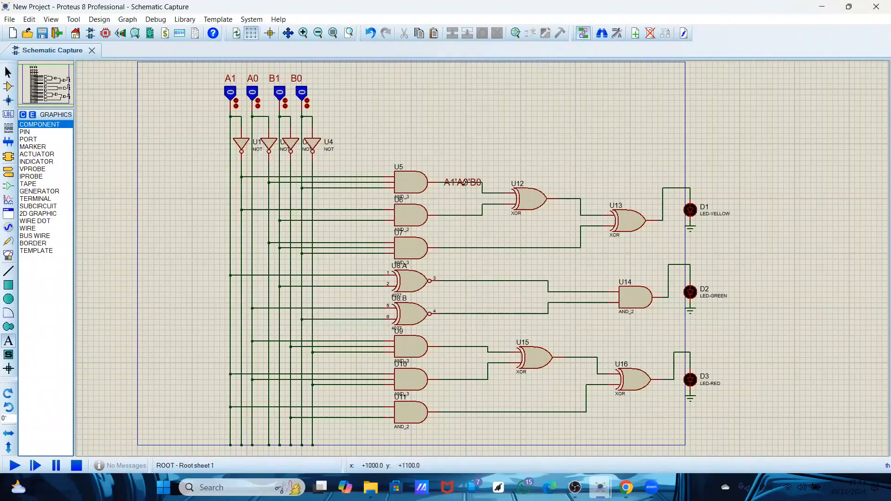
pyautogui.rightClick(471, 183)
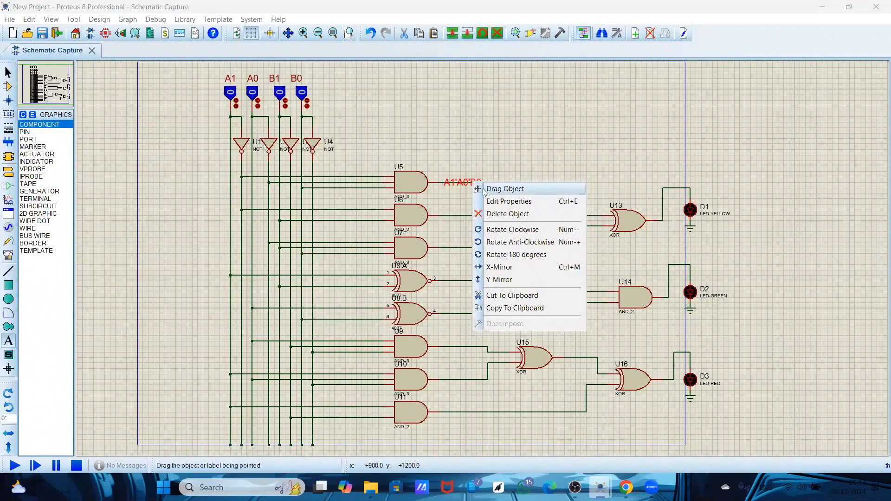
pyautogui.click(501, 189)
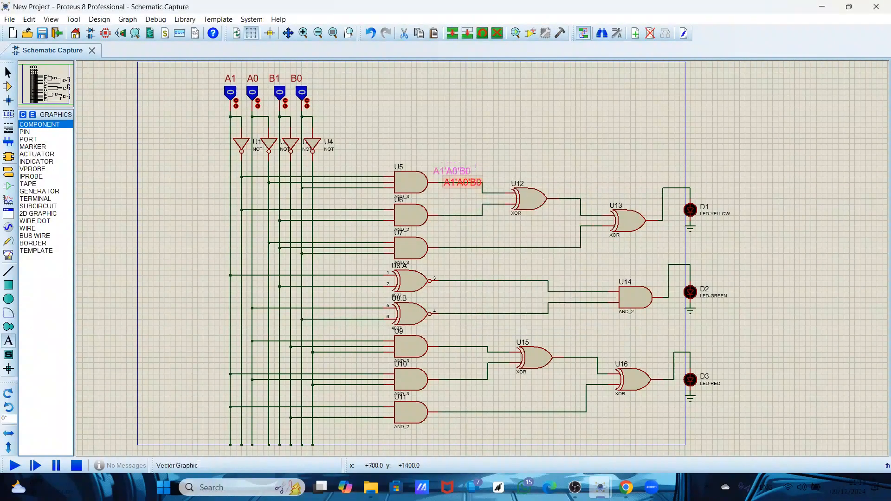
pyautogui.click(456, 175)
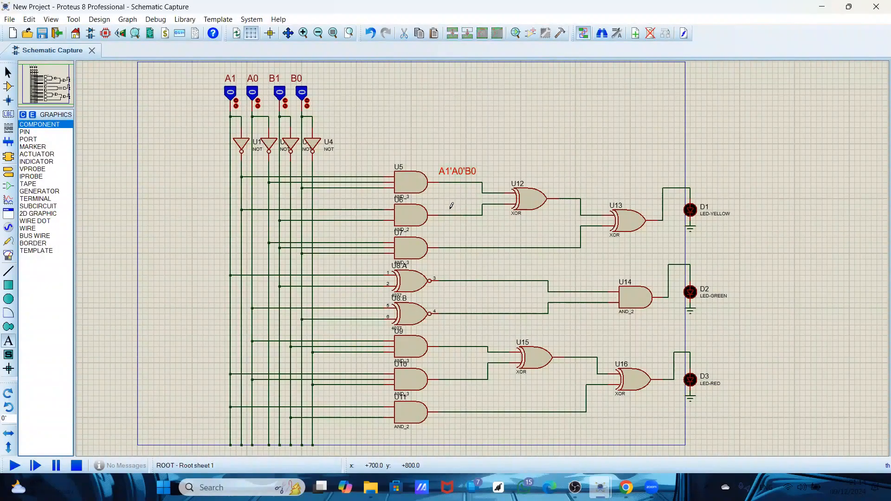
# Add the graphics text A1' B1 at U6's output and move it just above the output wire
pyautogui.click(447, 204)
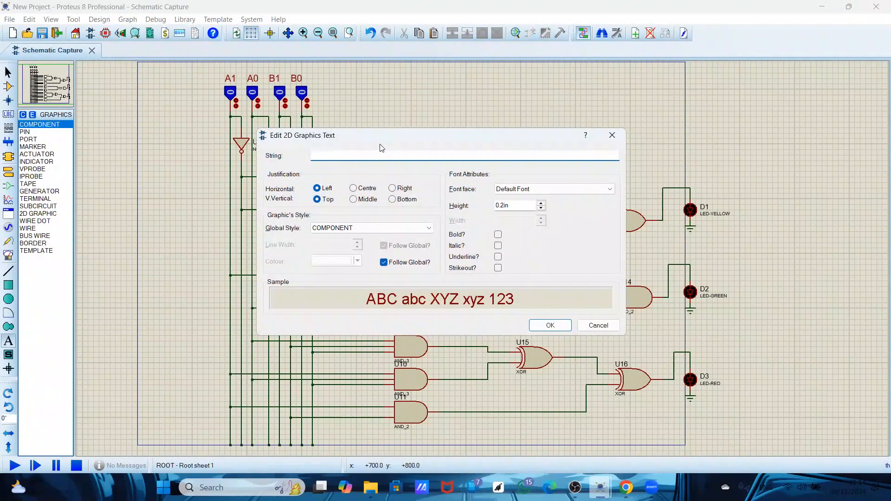
pyautogui.write("A1' B1")
pyautogui.click(559, 328)
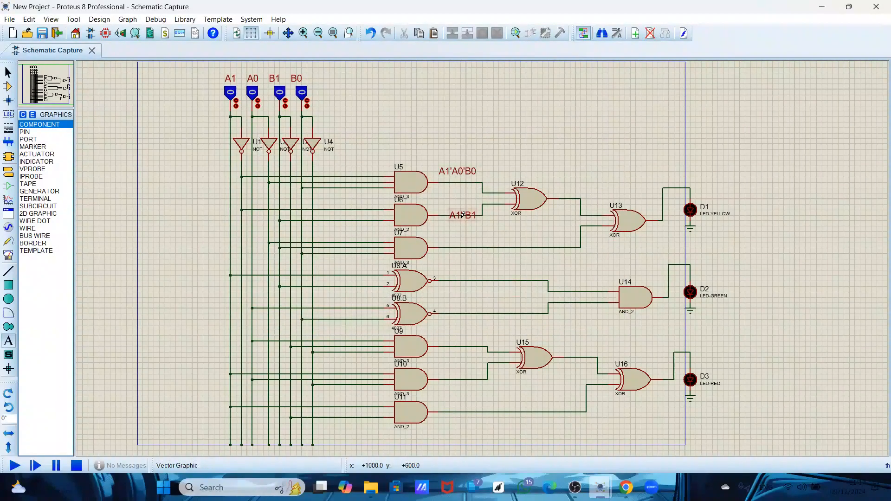
pyautogui.rightClick(470, 215)
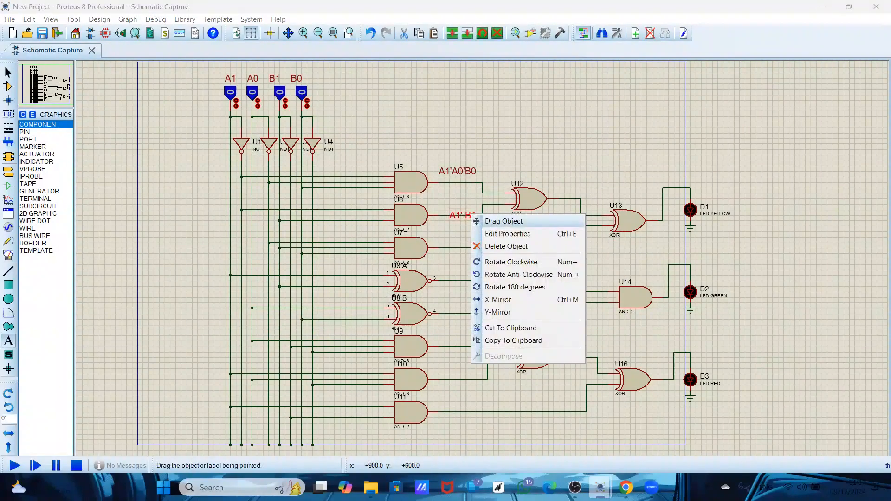
pyautogui.click(478, 221)
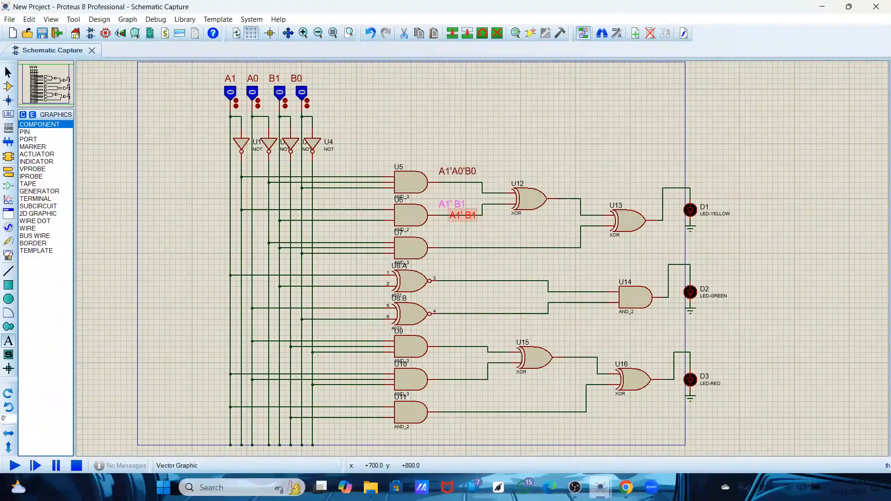
pyautogui.click(452, 210)
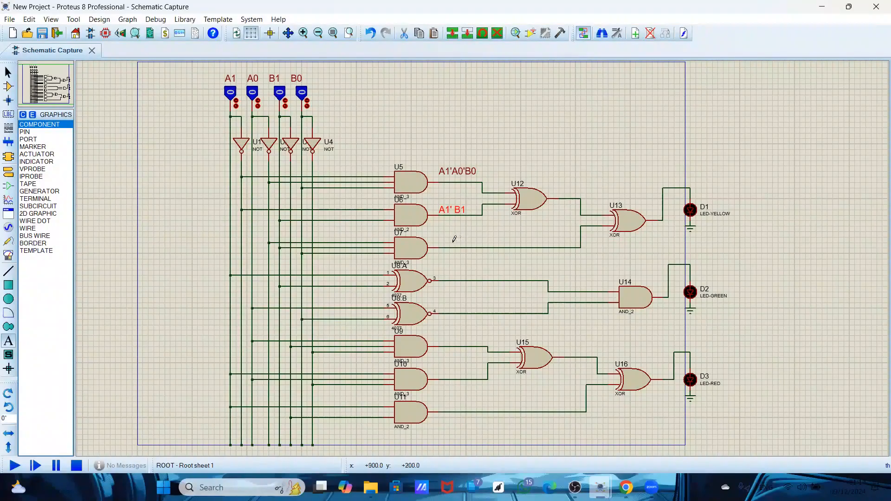
# Add the graphics text A0'B1B0 at U7's output and move it just above the output wire
pyautogui.click(453, 241)
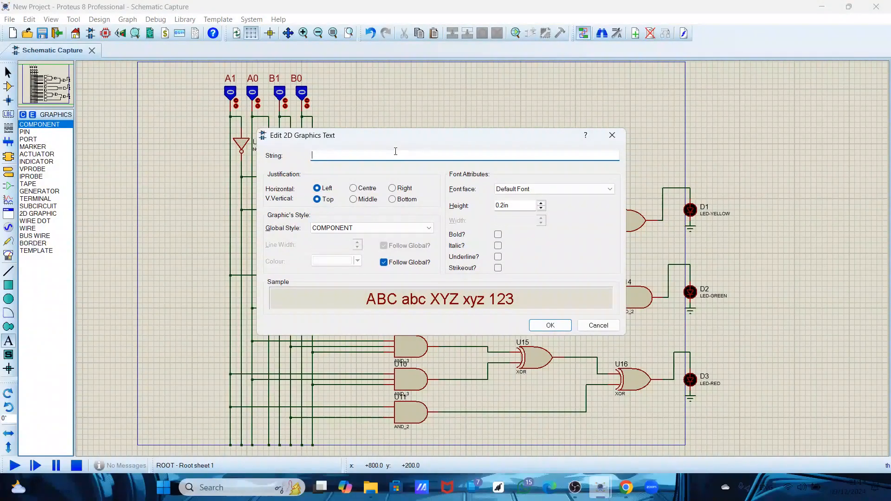
pyautogui.write("A0'B1B0")
pyautogui.click(548, 324)
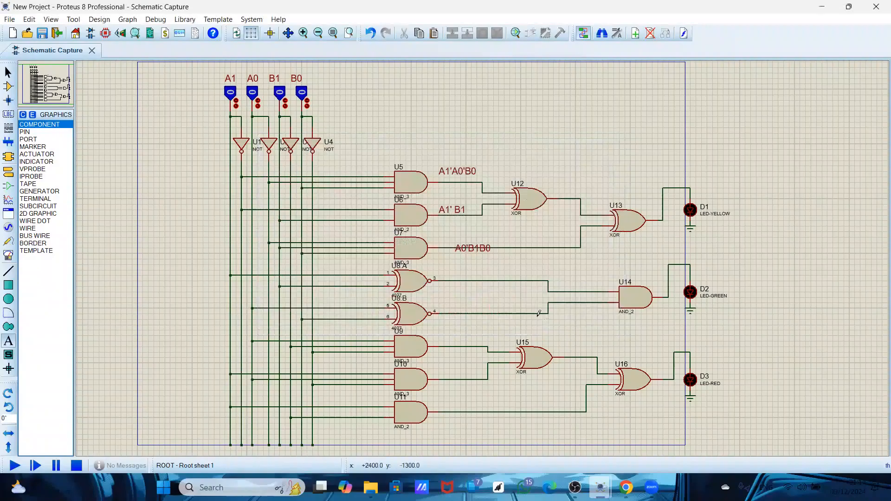
pyautogui.rightClick(476, 249)
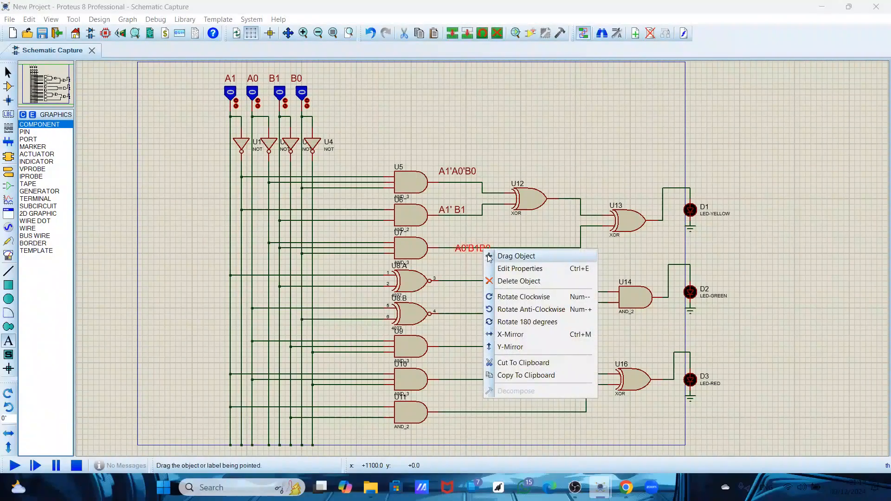
pyautogui.click(511, 255)
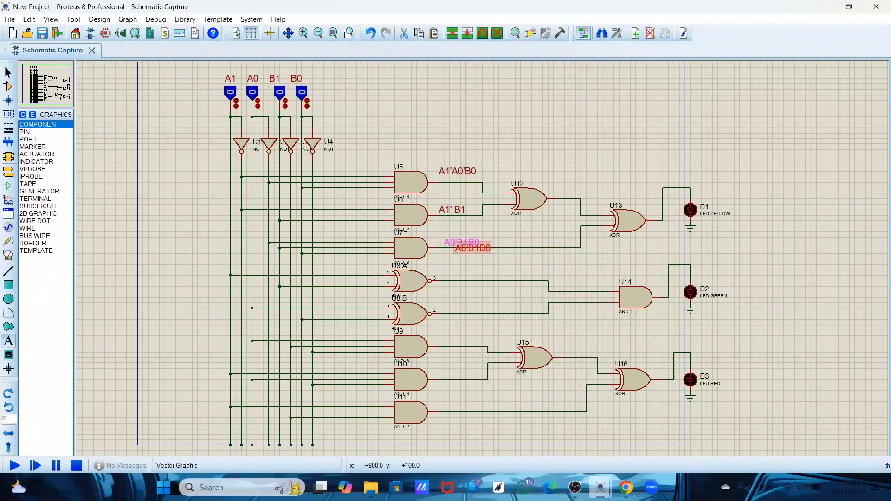
pyautogui.click(464, 241)
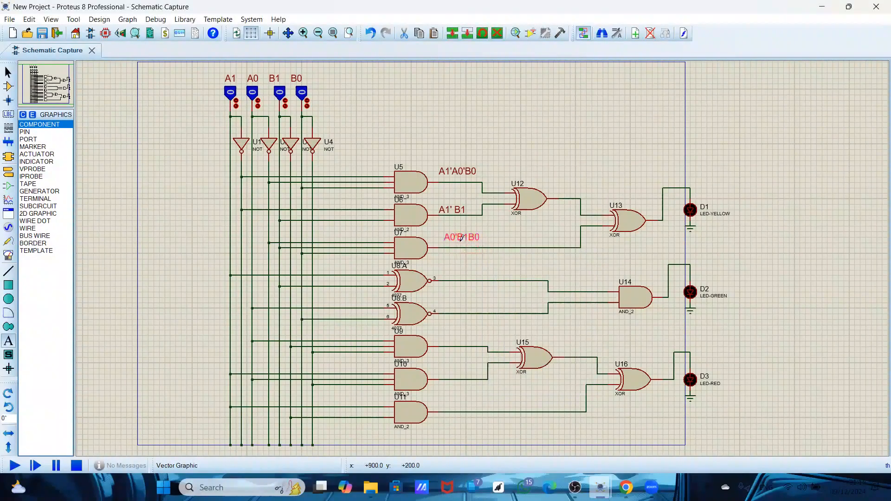
# Add the graphics text A1 XNOR B1 at the upper 4077 gate's output and move it just above the output wire
pyautogui.click(466, 275)
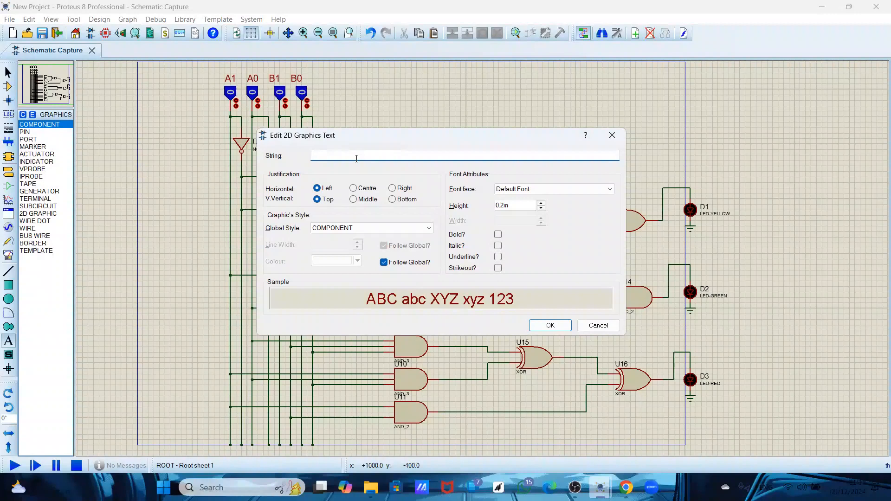
pyautogui.write('A1 XNOR B1')
pyautogui.click(552, 324)
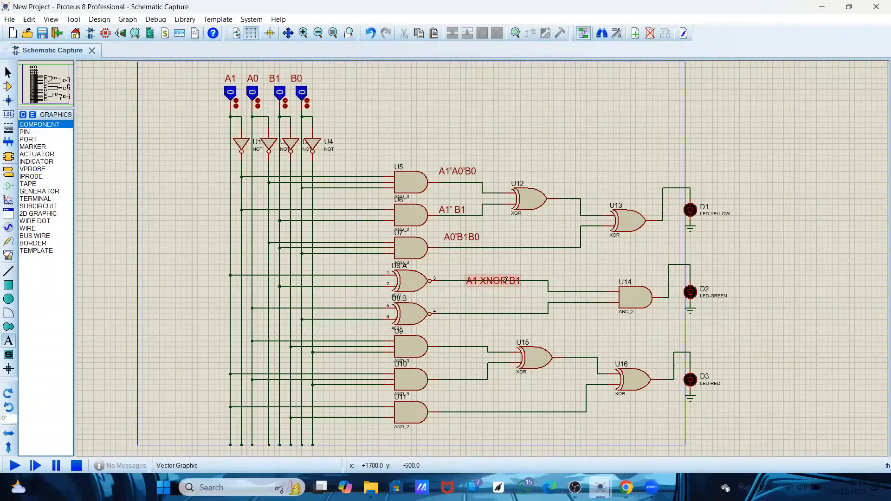
pyautogui.rightClick(504, 280)
pyautogui.click(520, 286)
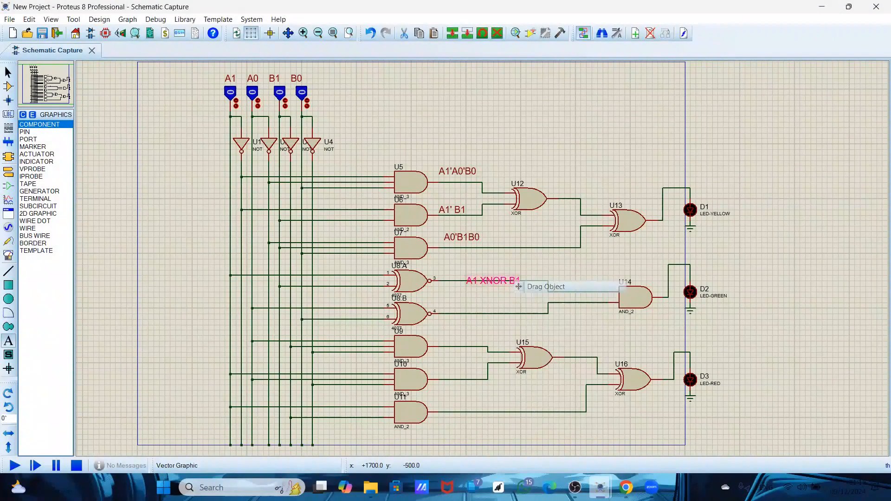
pyautogui.click(487, 269)
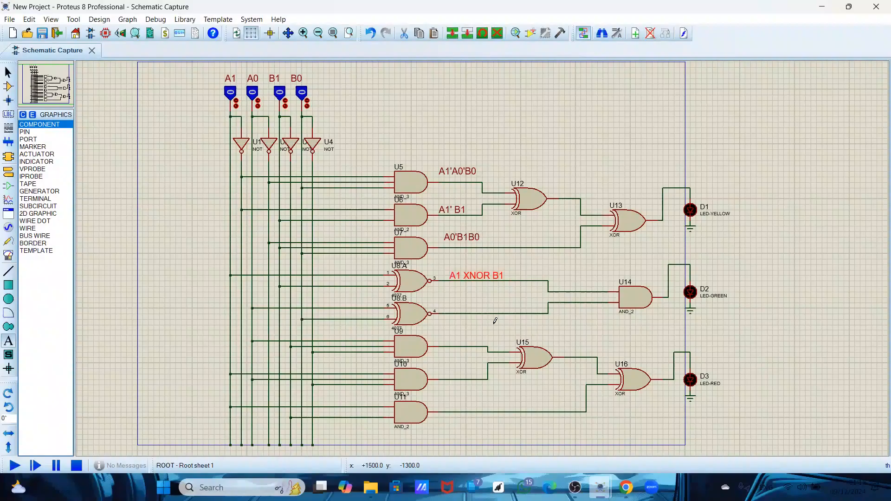
# Add the graphics text A0 XNOR B0 just above the output wire of the lower 4077 gate
pyautogui.click(468, 306)
pyautogui.click(468, 305)
pyautogui.click(468, 306)
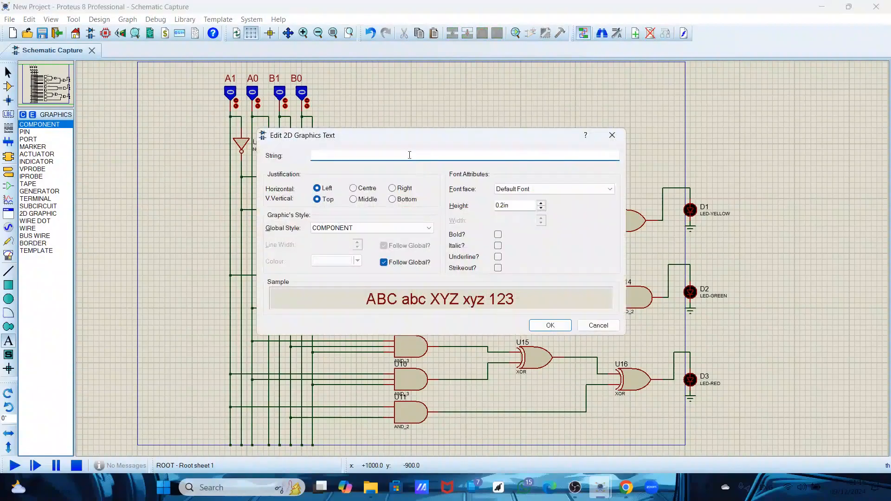
pyautogui.write('A0 XNOR B0')
pyautogui.click(547, 325)
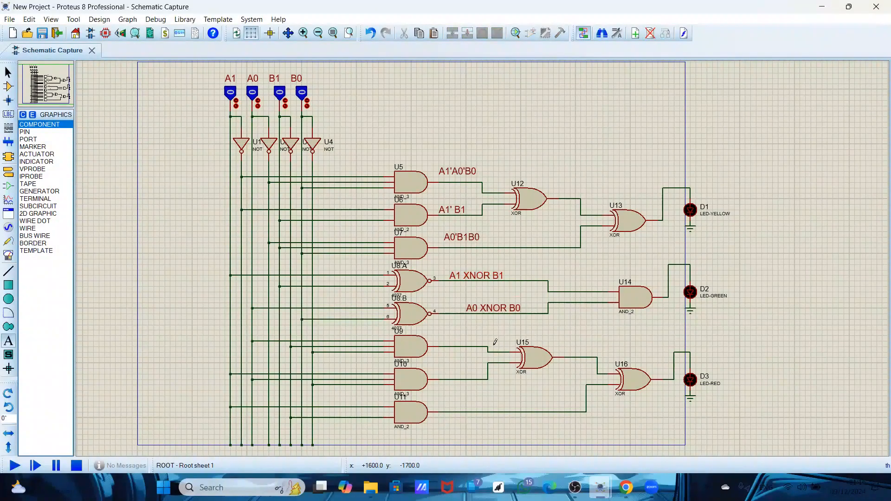
# Add the graphics text A0B1'B0' at U9's output and move it just above the output wire
pyautogui.click(461, 344)
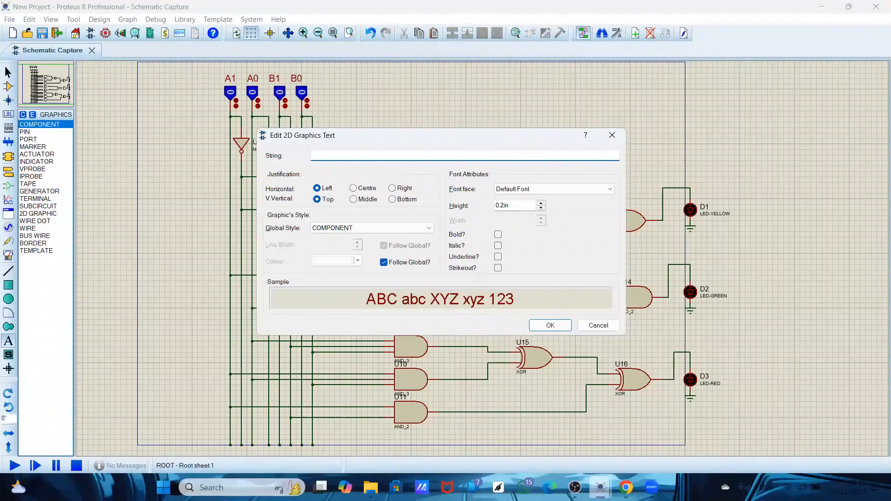
pyautogui.write("A0B1'B0")
pyautogui.click(547, 326)
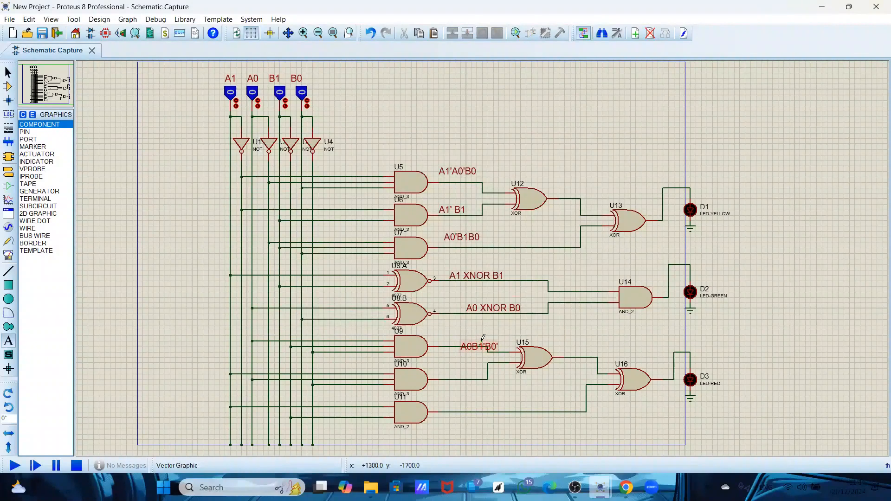
pyautogui.rightClick(482, 339)
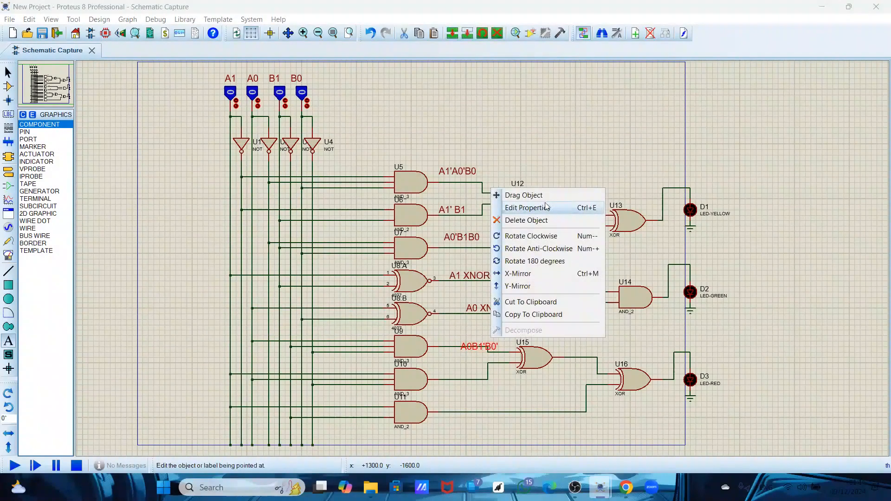
pyautogui.click(515, 195)
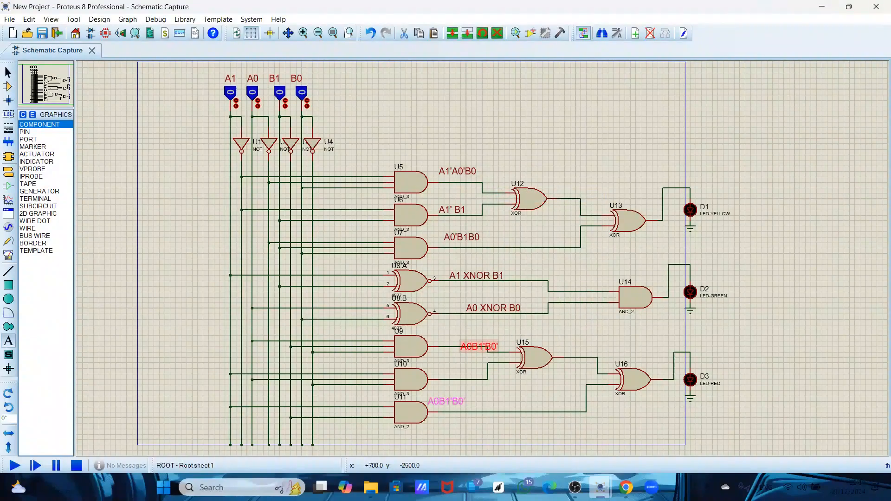
pyautogui.click(460, 333)
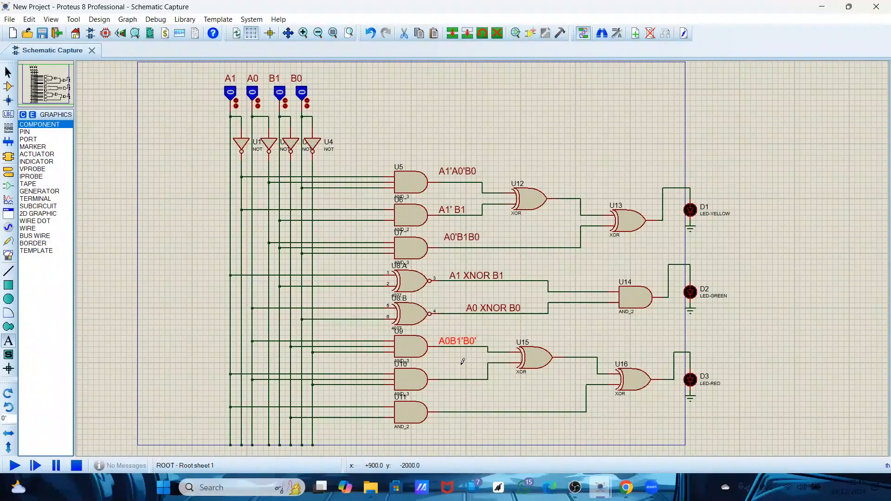
# Add the graphics text A1A0B0' at U10's output and move it just above the output wire
pyautogui.click(460, 368)
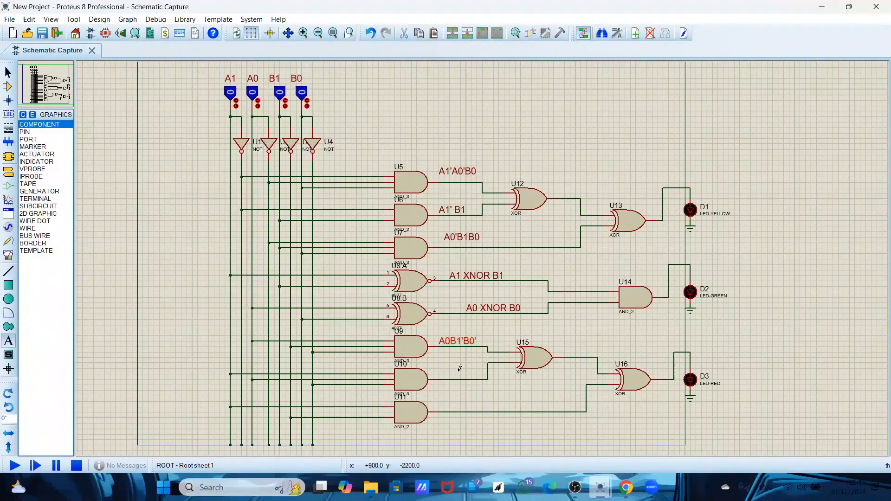
pyautogui.click(459, 369)
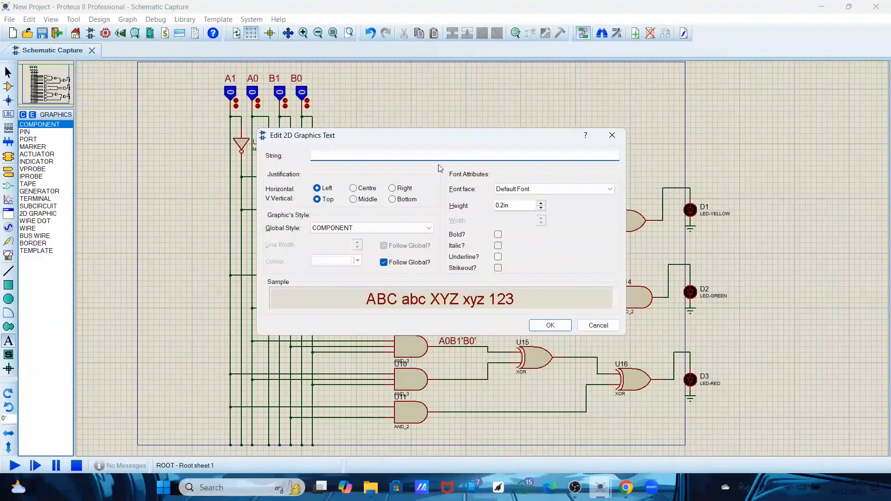
pyautogui.write('A1A0B0')
pyautogui.click(566, 329)
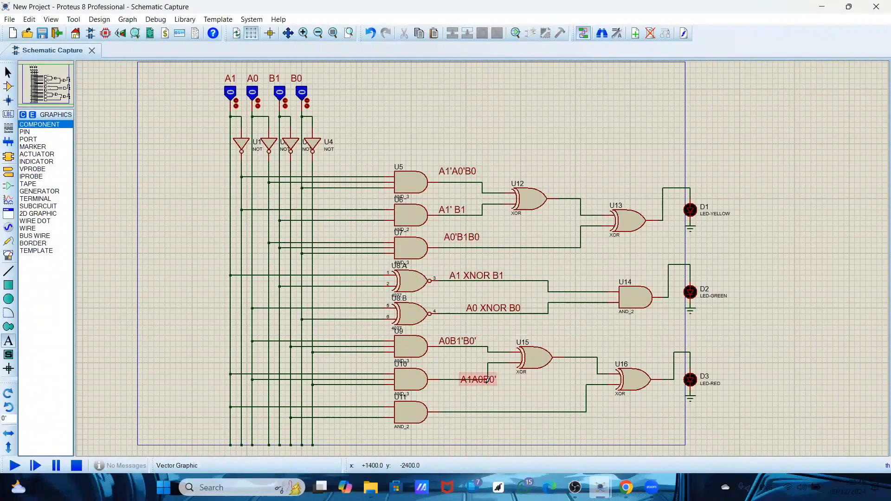
pyautogui.rightClick(486, 380)
pyautogui.click(515, 233)
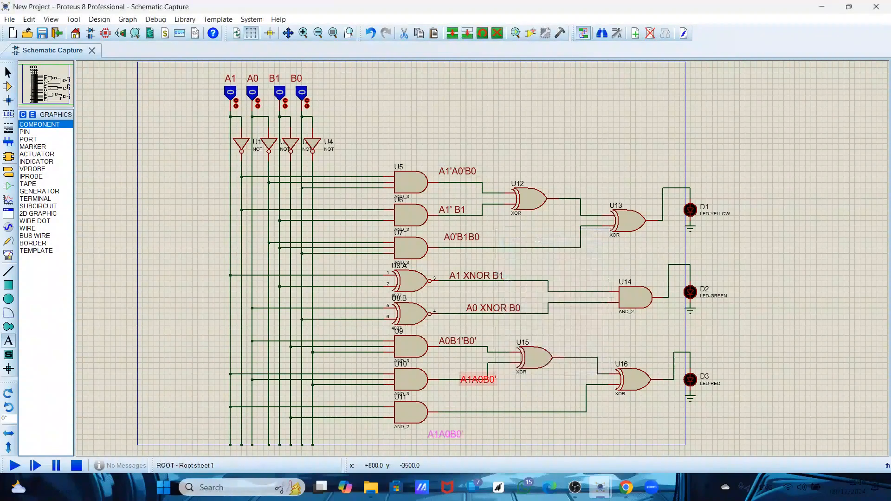
pyautogui.click(467, 375)
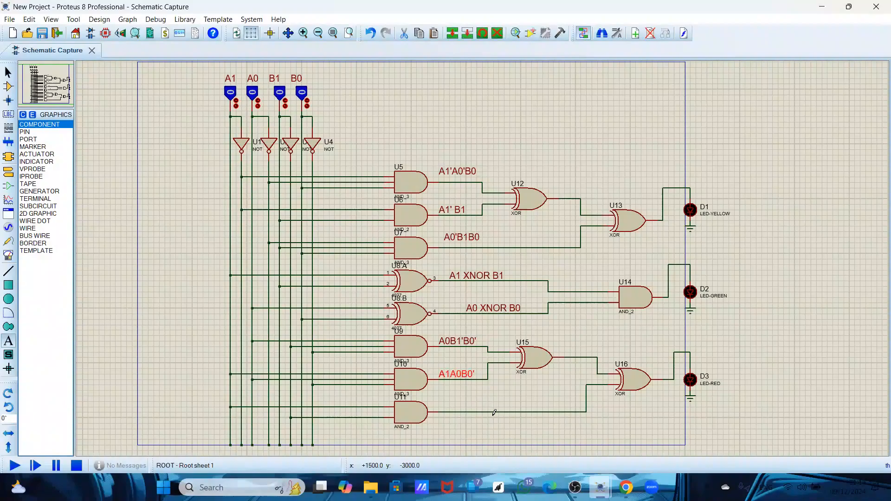
# Add the graphics text A1 B1' at U11's output and move it just above the output wire
pyautogui.click(460, 404)
pyautogui.click(458, 404)
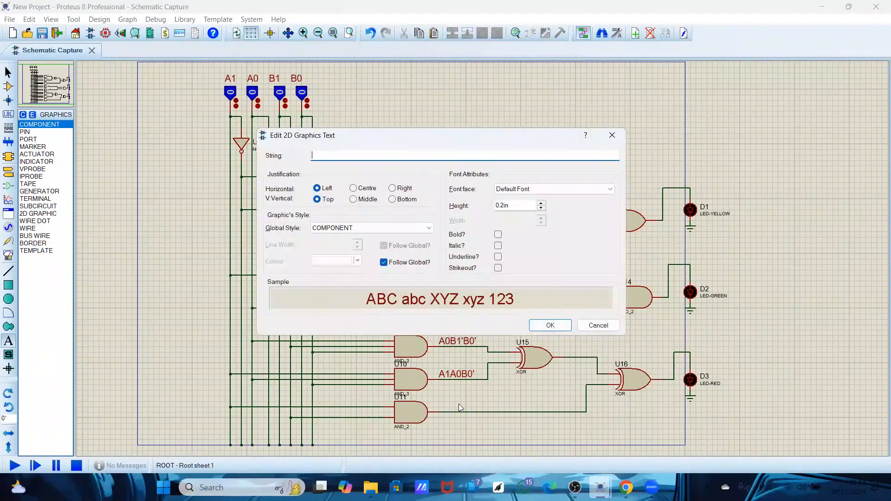
pyautogui.write('A1 B')
pyautogui.press('BackSpace')
pyautogui.write("B1'")
pyautogui.press('Return')
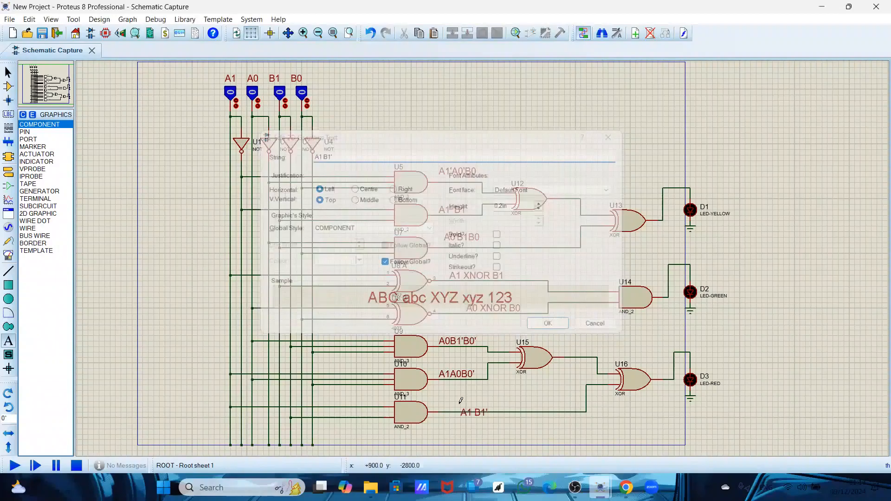
pyautogui.rightClick(485, 412)
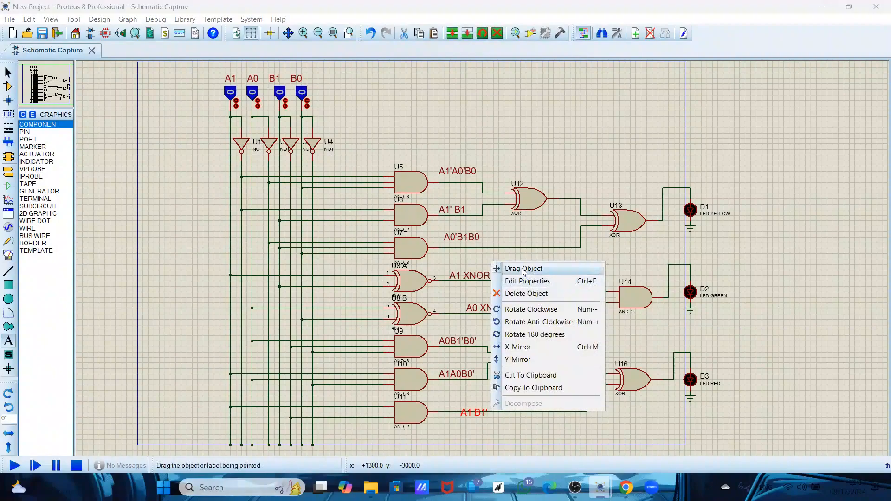
pyautogui.click(524, 270)
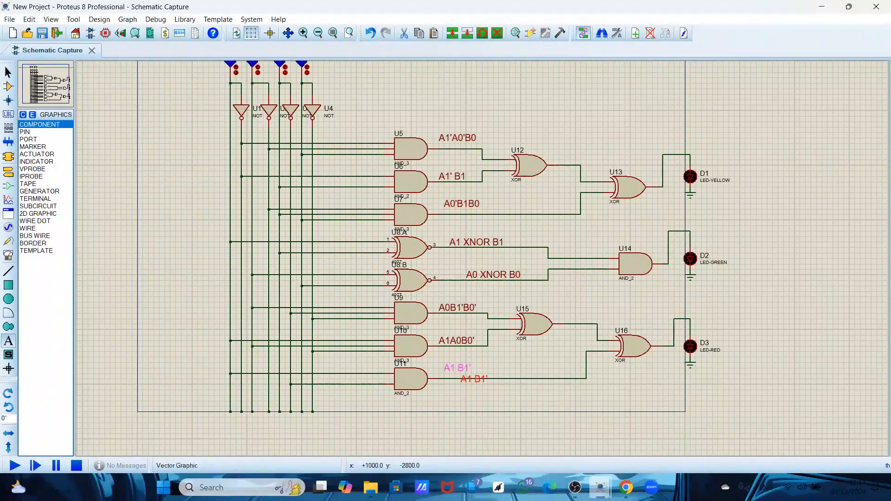
pyautogui.click(457, 374)
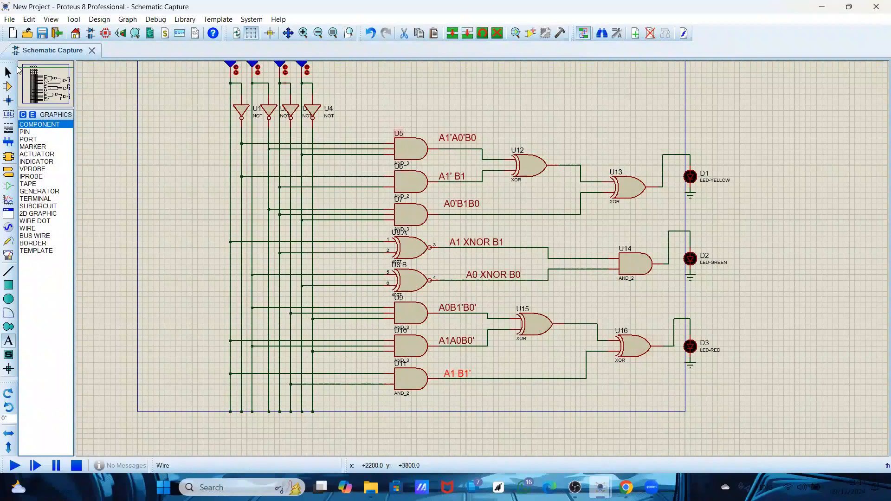
# Add the graphics text A < B beside the yellow LED D1 and move it level with the LED
pyautogui.click(40, 78)
pyautogui.click(48, 83)
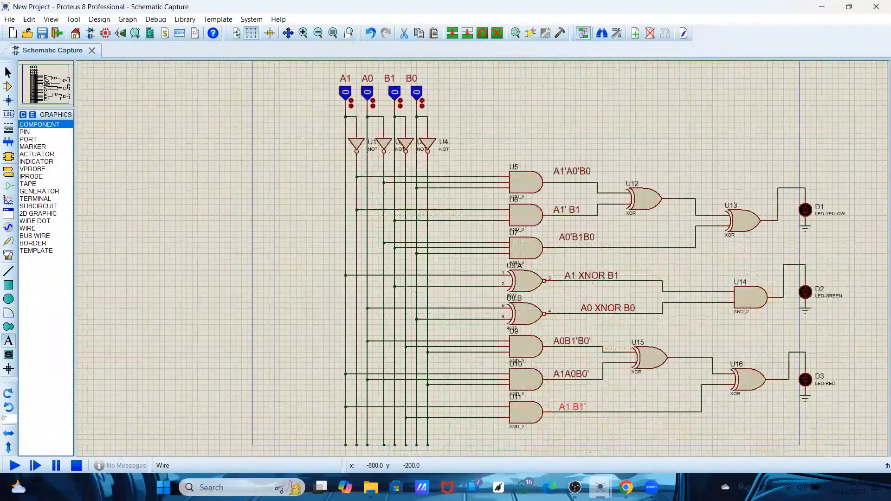
pyautogui.click(50, 85)
pyautogui.click(52, 87)
pyautogui.click(54, 90)
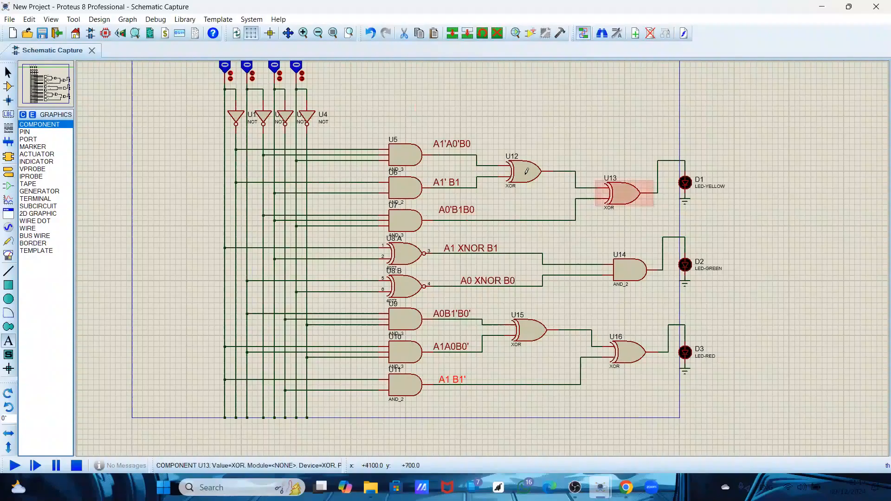
pyautogui.click(752, 181)
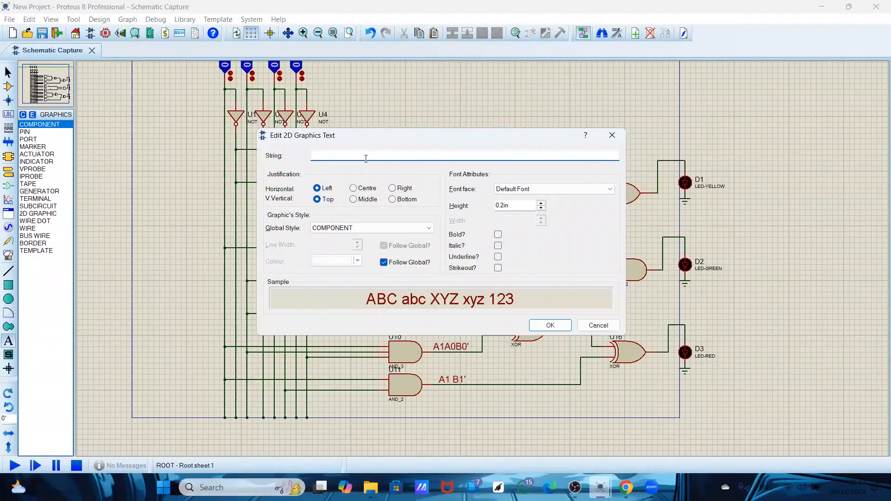
pyautogui.write('A < B')
pyautogui.click(550, 326)
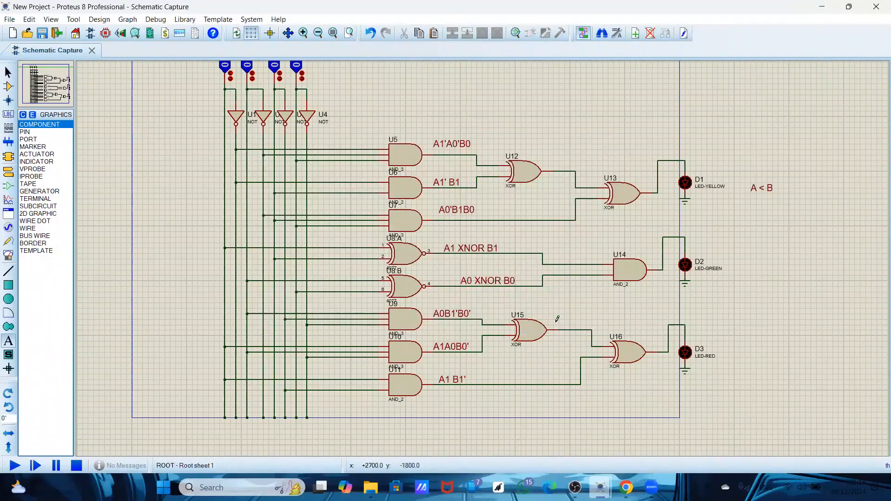
pyautogui.rightClick(764, 188)
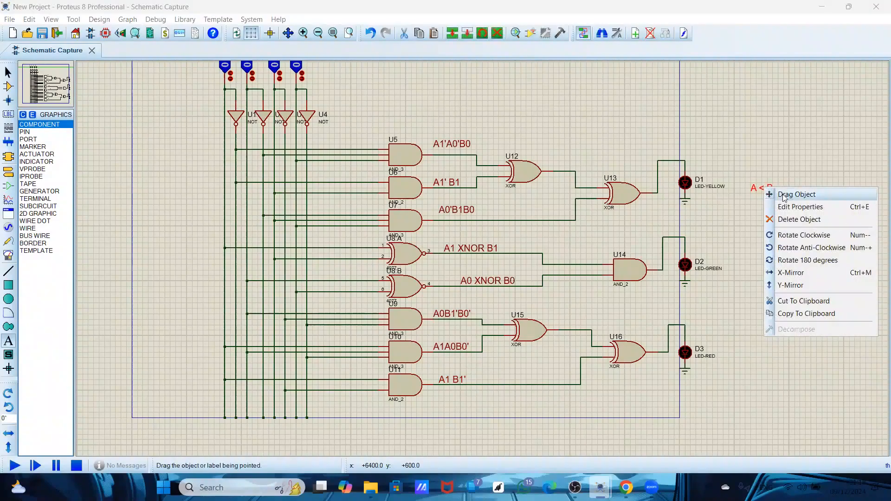
pyautogui.click(784, 195)
pyautogui.click(741, 182)
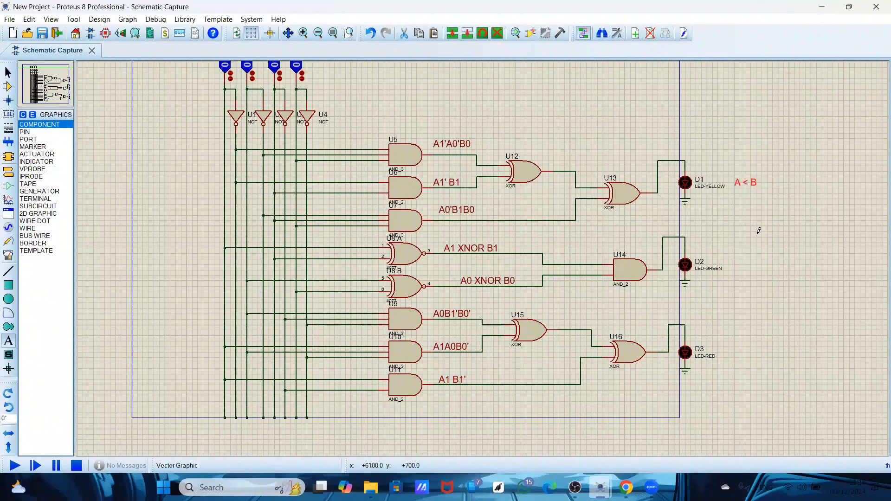
# Add the graphics text A = B beside the green LED D2, aligned under the A < B label
pyautogui.click(741, 260)
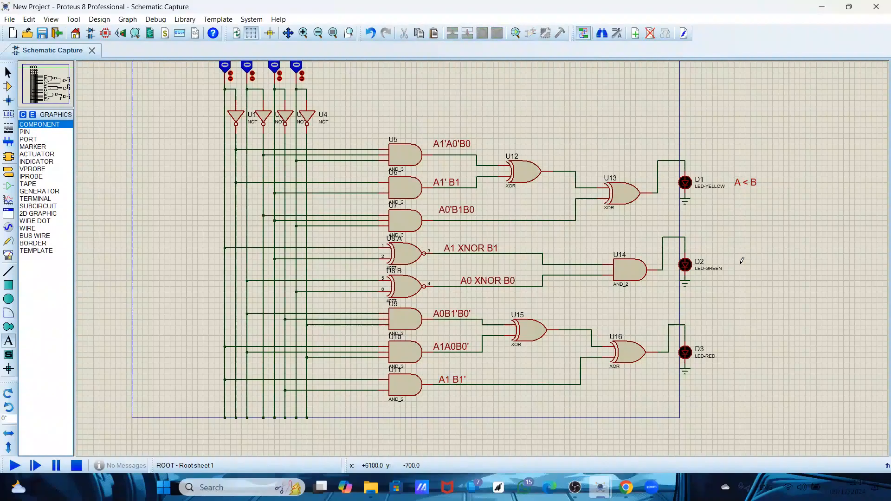
pyautogui.click(740, 262)
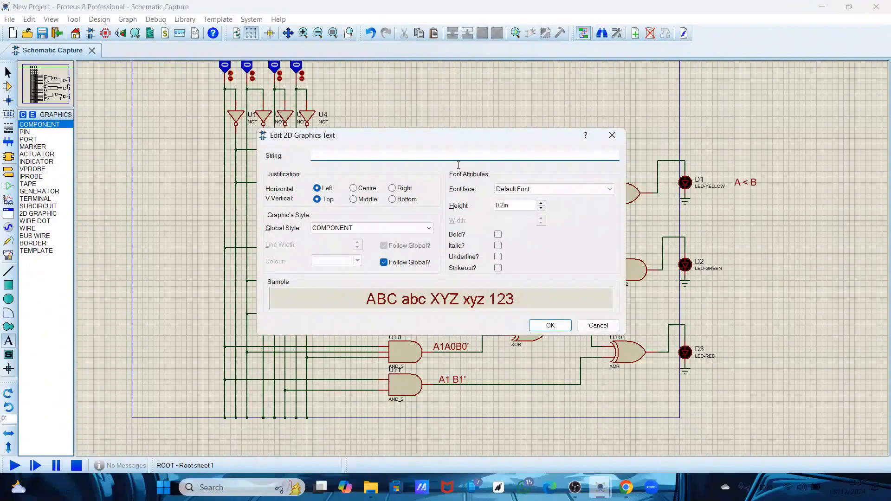
pyautogui.write('A = B')
pyautogui.press('Return')
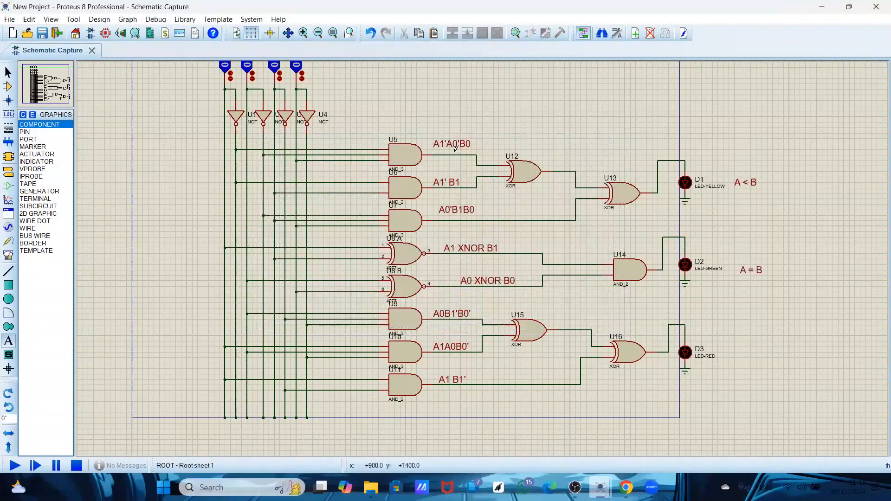
pyautogui.rightClick(750, 267)
pyautogui.click(755, 273)
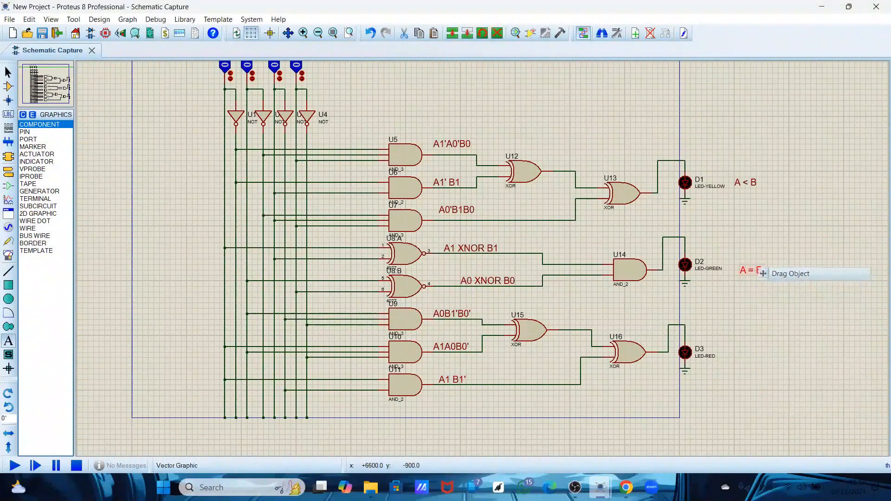
pyautogui.click(745, 263)
# Add the graphics text A > B beside the red LED D3, aligned under the A = B label
pyautogui.click(745, 339)
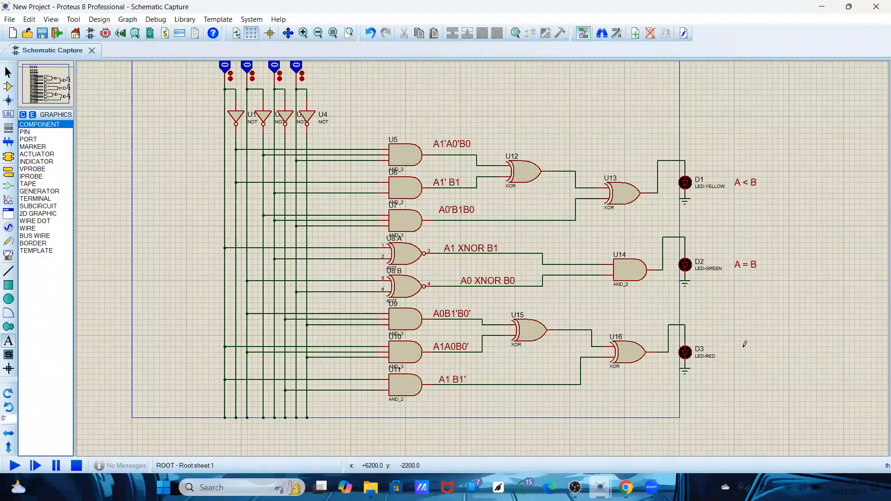
pyautogui.click(744, 344)
pyautogui.write('A')
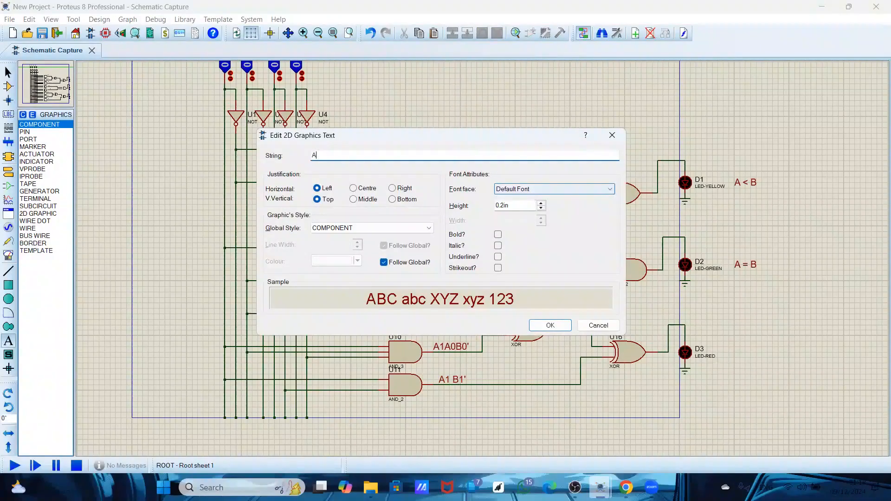
pyautogui.write(' > B')
pyautogui.click(546, 328)
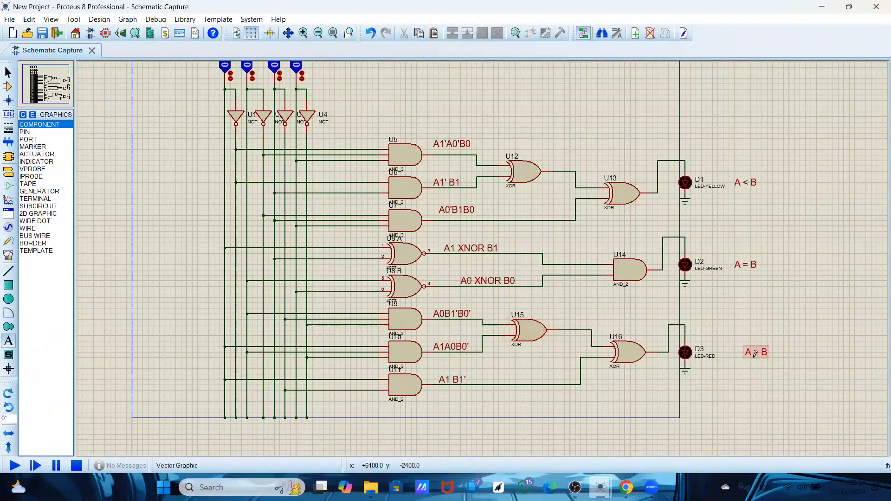
pyautogui.rightClick(761, 354)
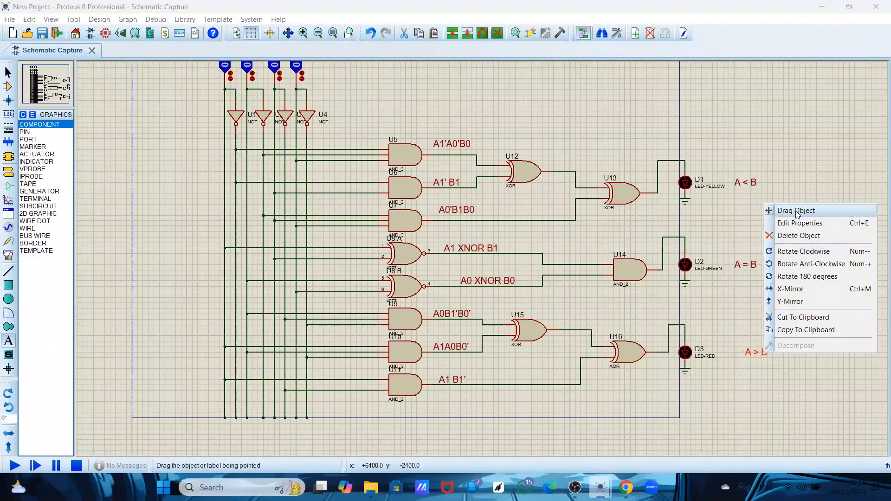
pyautogui.click(796, 211)
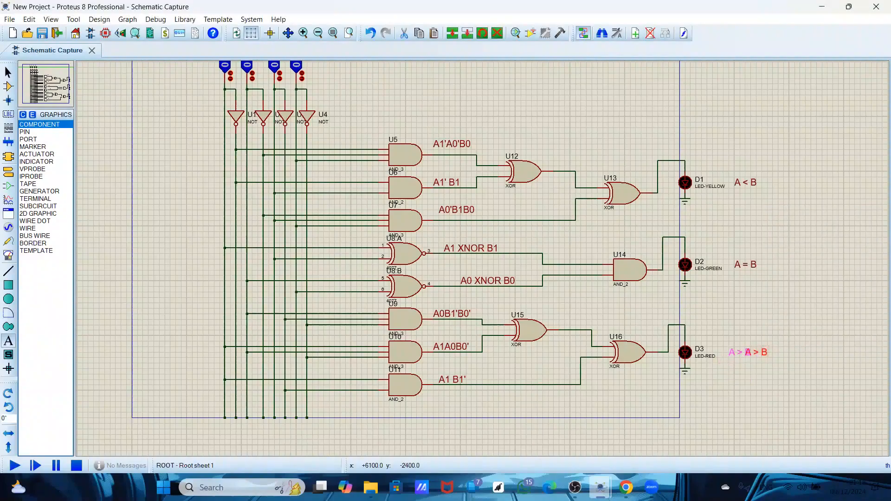
pyautogui.click(750, 353)
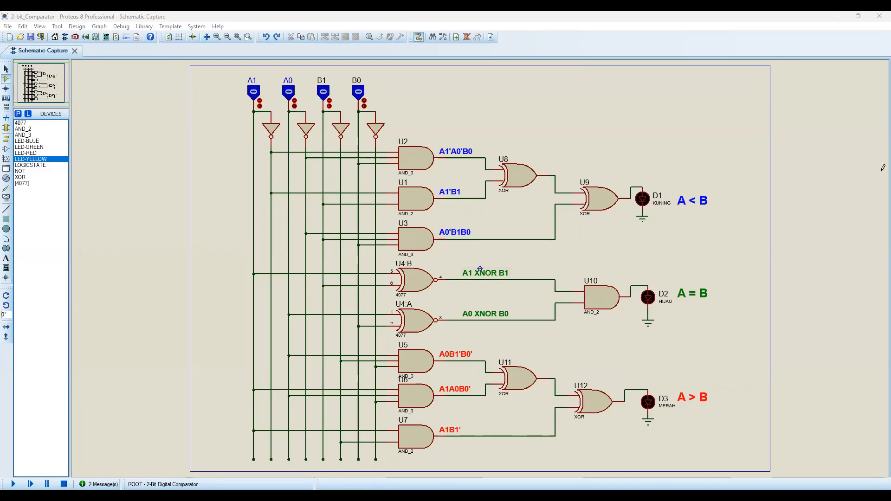
# Run the simulation of the finished 2-bit_Comparator project and test it by setting B0 to 1, A0 to 1, and B0 back to 0
pyautogui.click(13, 484)
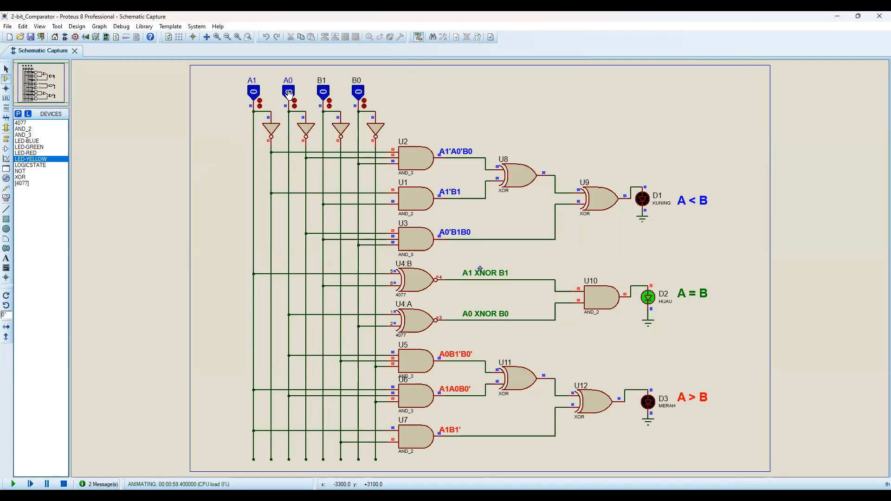
pyautogui.click(356, 94)
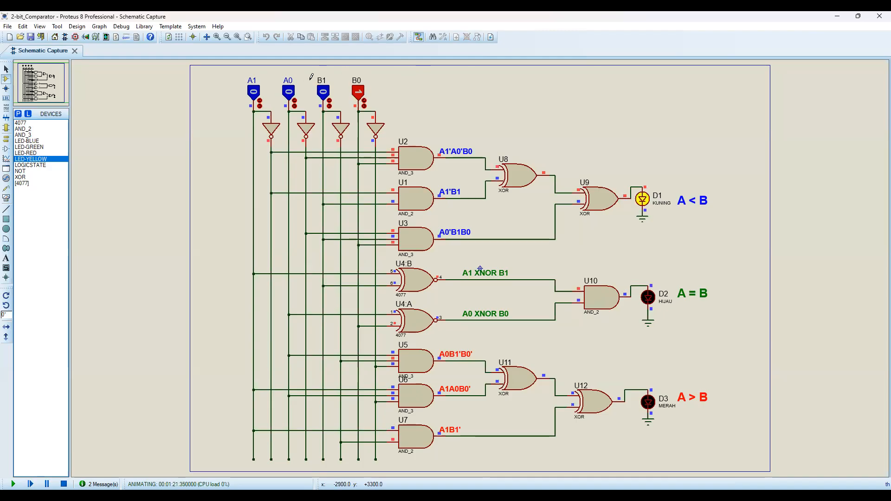
pyautogui.click(287, 93)
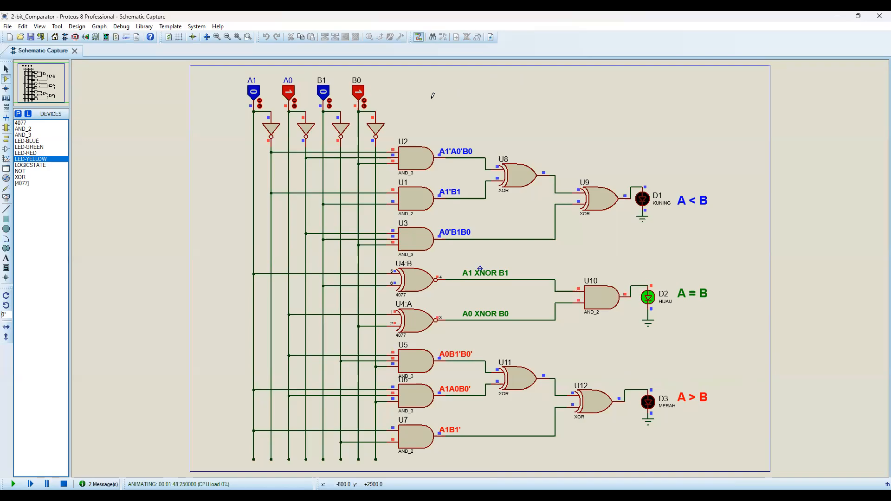
pyautogui.click(358, 93)
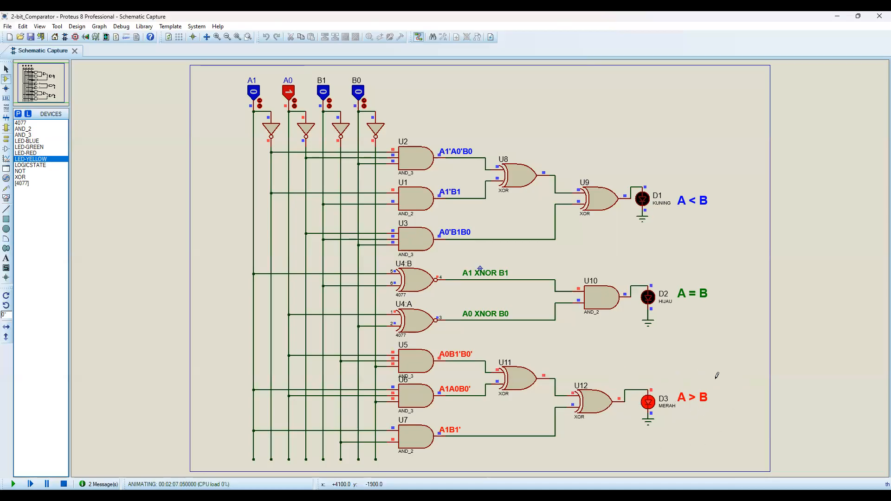
# Test the low bits in the simulation by setting A0 to 0, B0 to 1, A0 to 1, B0 to 0 and A0 back to 0
pyautogui.click(288, 94)
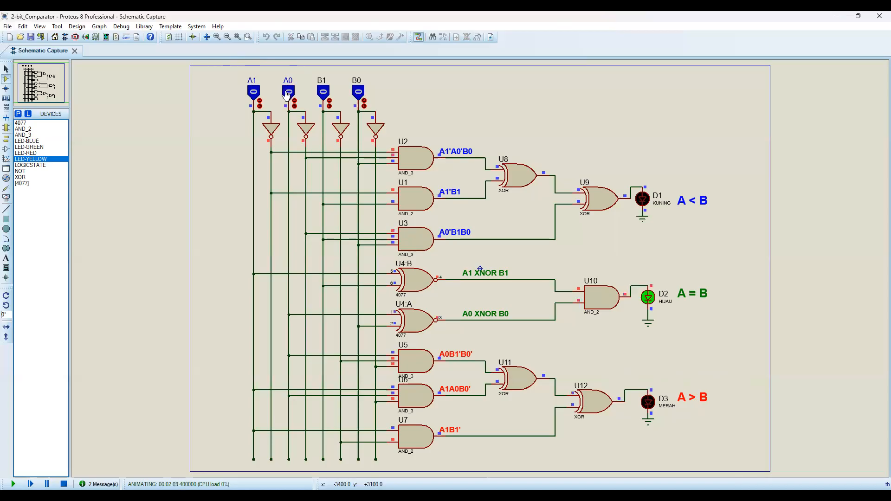
pyautogui.click(360, 94)
pyautogui.click(291, 94)
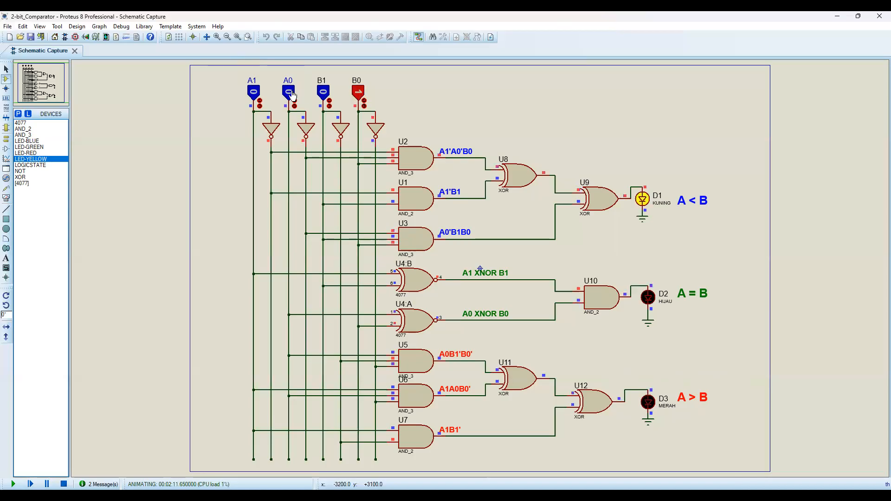
pyautogui.click(357, 93)
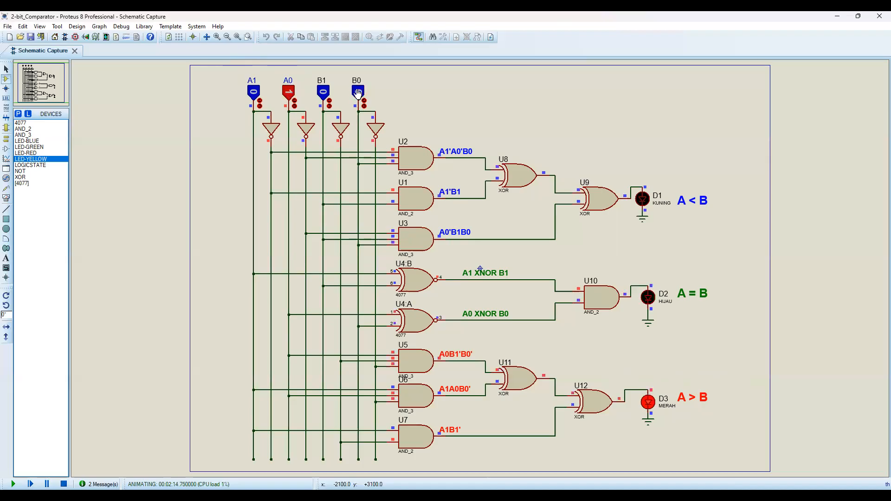
pyautogui.click(289, 94)
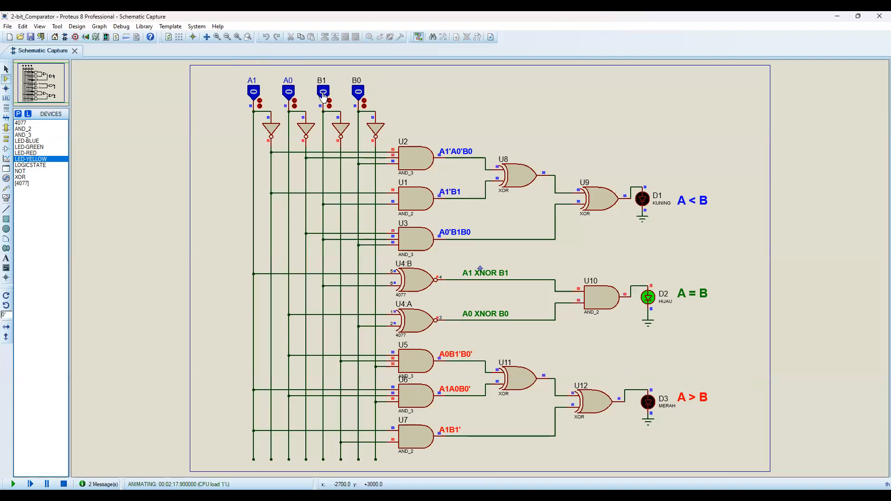
# Test the high bits in the simulation by setting B1 to 1, A1 to 1 and B1 back to 0
pyautogui.click(323, 95)
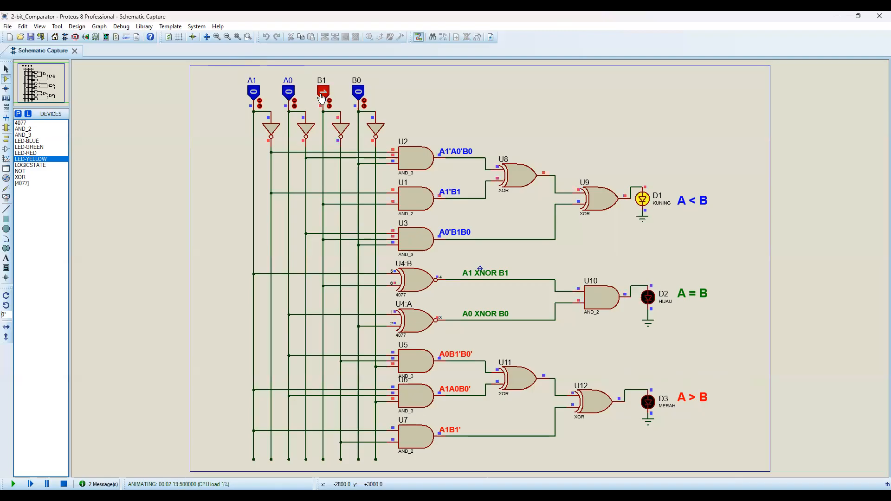
pyautogui.click(253, 95)
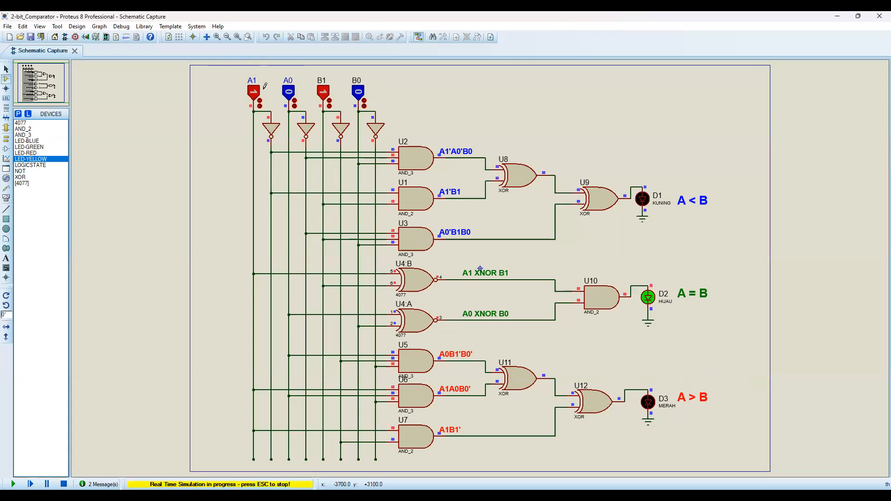
pyautogui.click(322, 95)
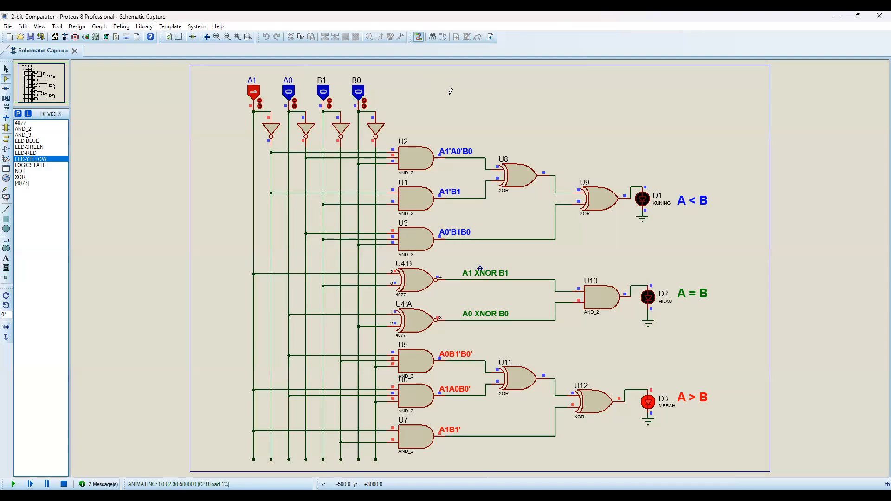
# With A1 kept at 1, toggle B0 to 1 and back to 0, do the same with B1, and set A0 to 1
pyautogui.click(360, 95)
pyautogui.click(360, 94)
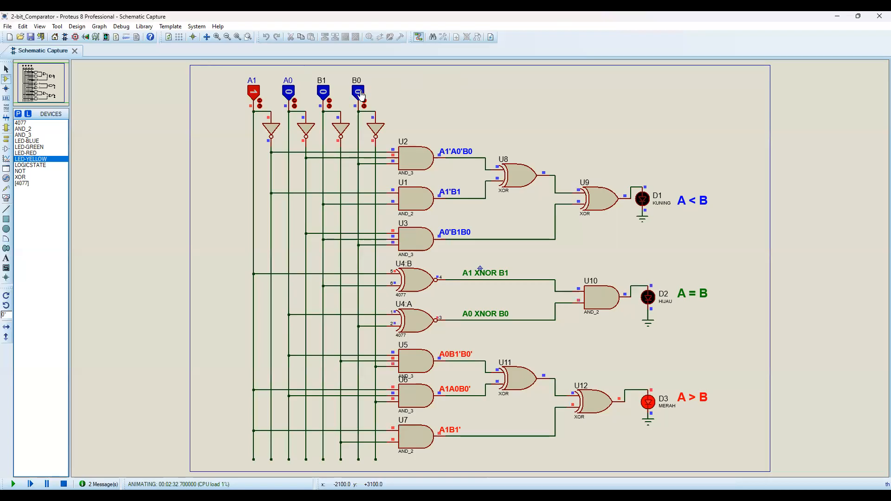
pyautogui.click(327, 95)
pyautogui.click(324, 92)
pyautogui.click(285, 102)
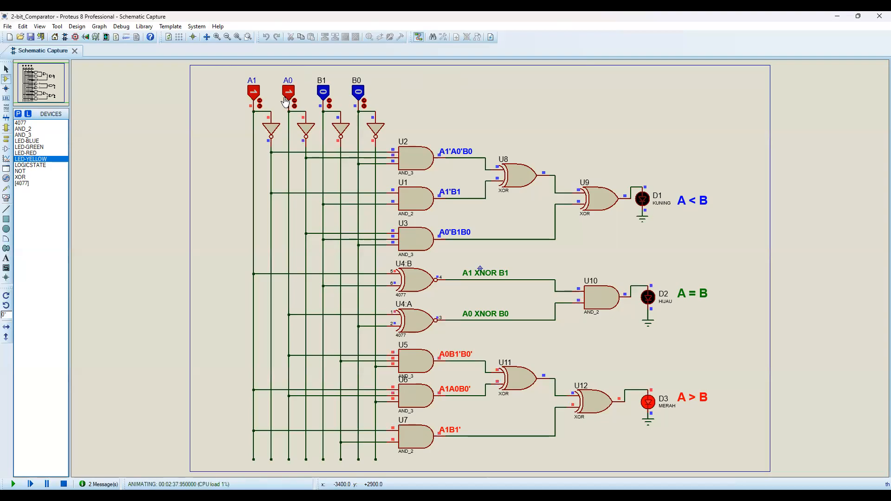